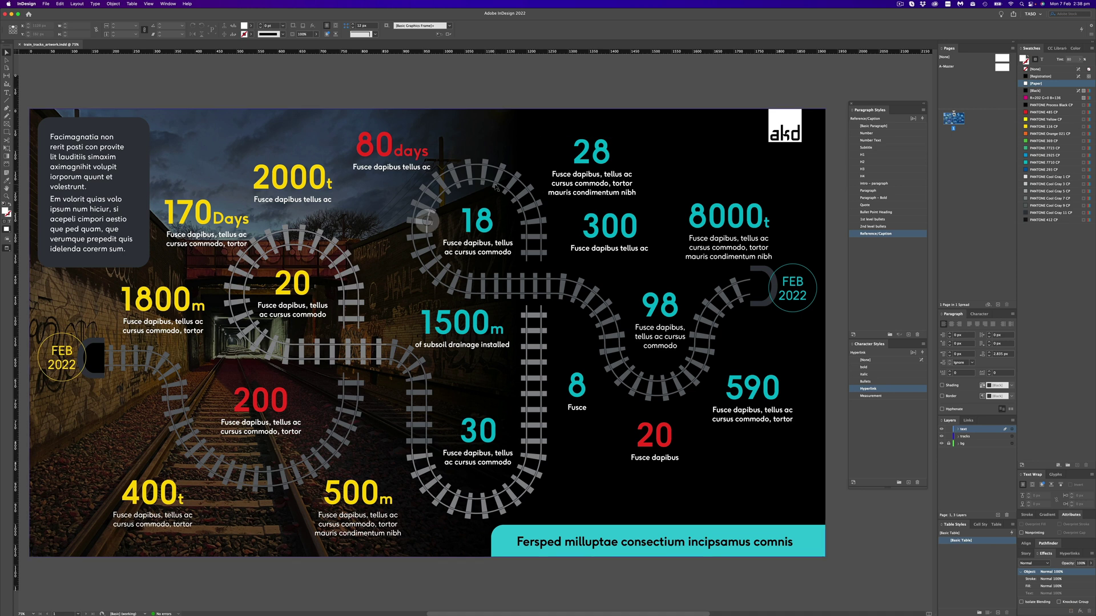
Switch to Adobe Illustrator and examine the curved and straight track segments that make up the upper loop
{"action": "key", "text": "super+Tab"}
{"action": "key", "text": "super+Tab"}
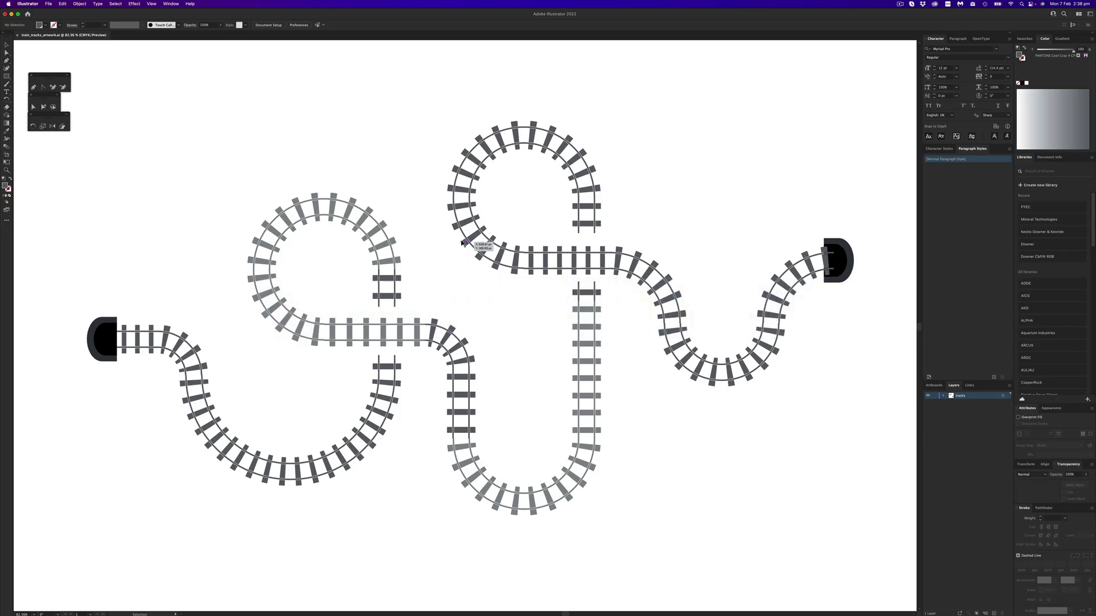
{"action": "left_click", "coordinate": [463, 243]}
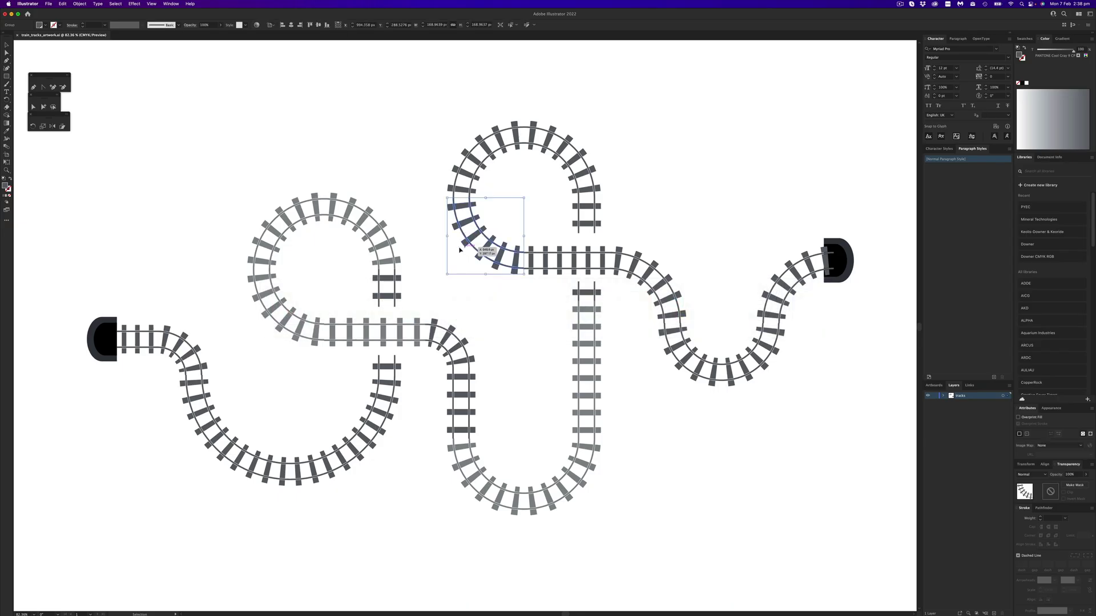
{"action": "left_click", "coordinate": [463, 164]}
{"action": "left_click", "coordinate": [576, 207]}
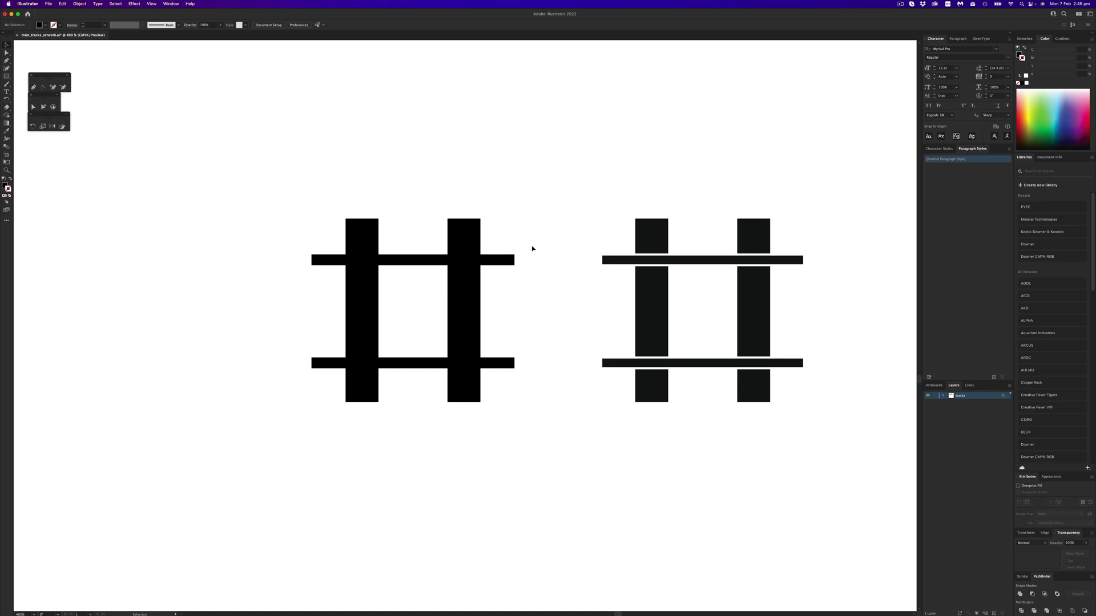
Examine the sleeper group and the rail group that make up the solid black track tile
{"action": "left_click", "coordinate": [354, 249]}
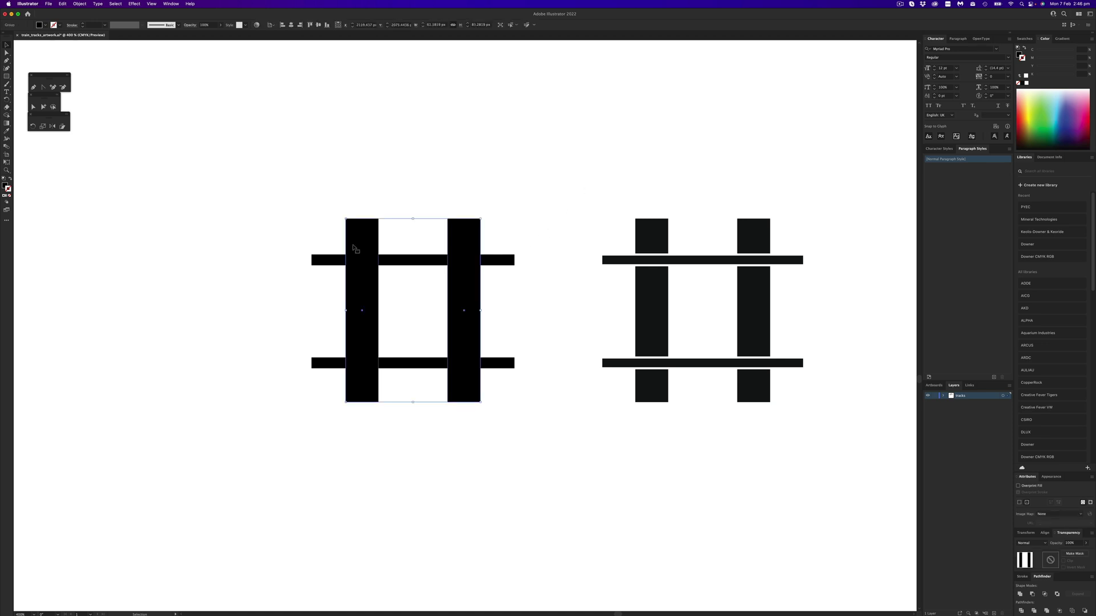
{"action": "left_click", "coordinate": [397, 366]}
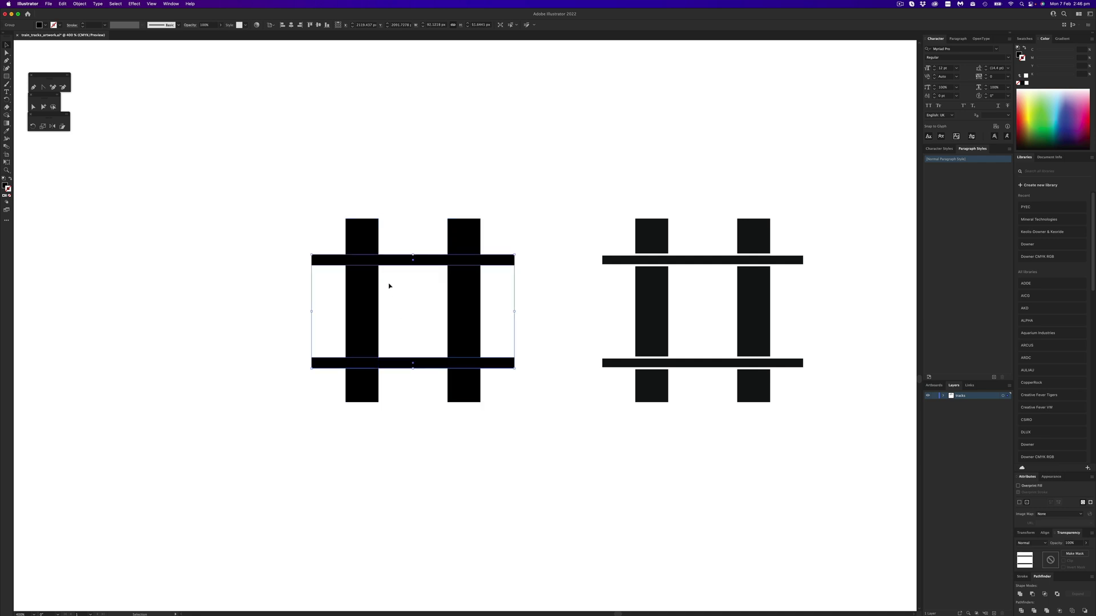
{"action": "left_click", "coordinate": [365, 444]}
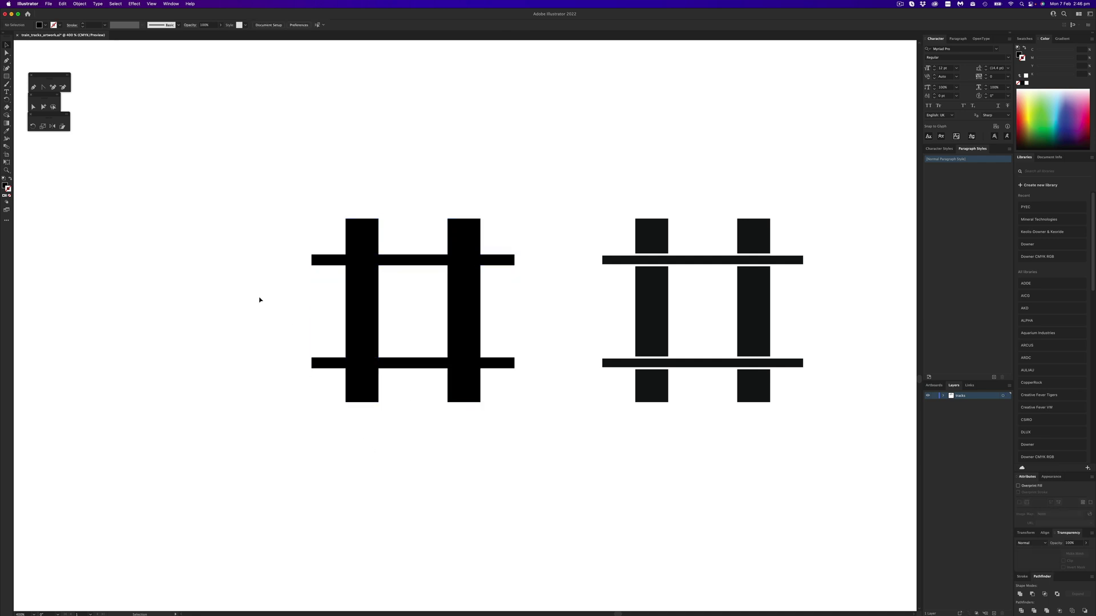
Duplicate the solid black track tile end to end three times to extend it into a longer straight track
{"action": "left_click_drag", "start_coordinate": [304, 199], "coordinate": [502, 435]}
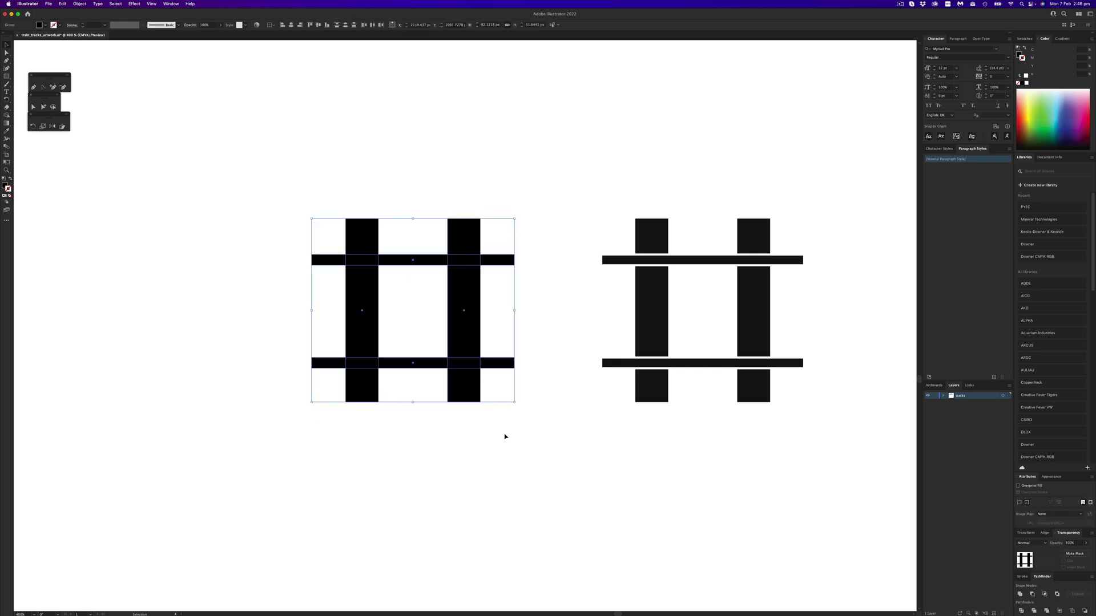
{"action": "left_click_drag", "start_coordinate": [472, 398], "coordinate": [265, 381]}
{"action": "left_click_drag", "start_coordinate": [328, 424], "coordinate": [370, 422]}
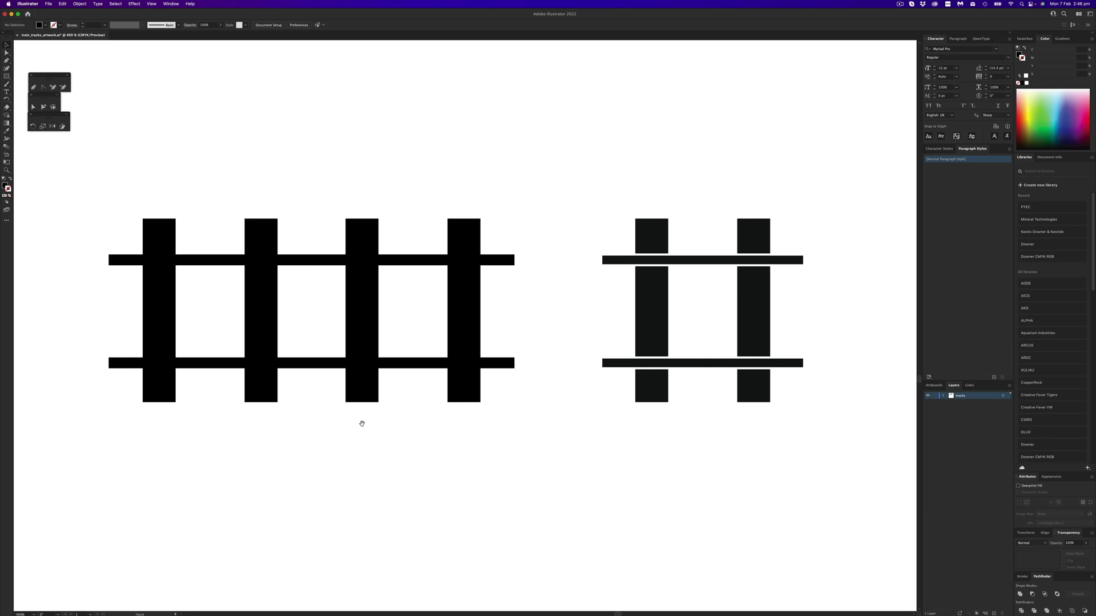
{"action": "left_click", "coordinate": [310, 384], "text": "alt+super"}
{"action": "left_click_drag", "start_coordinate": [375, 379], "coordinate": [408, 421]}
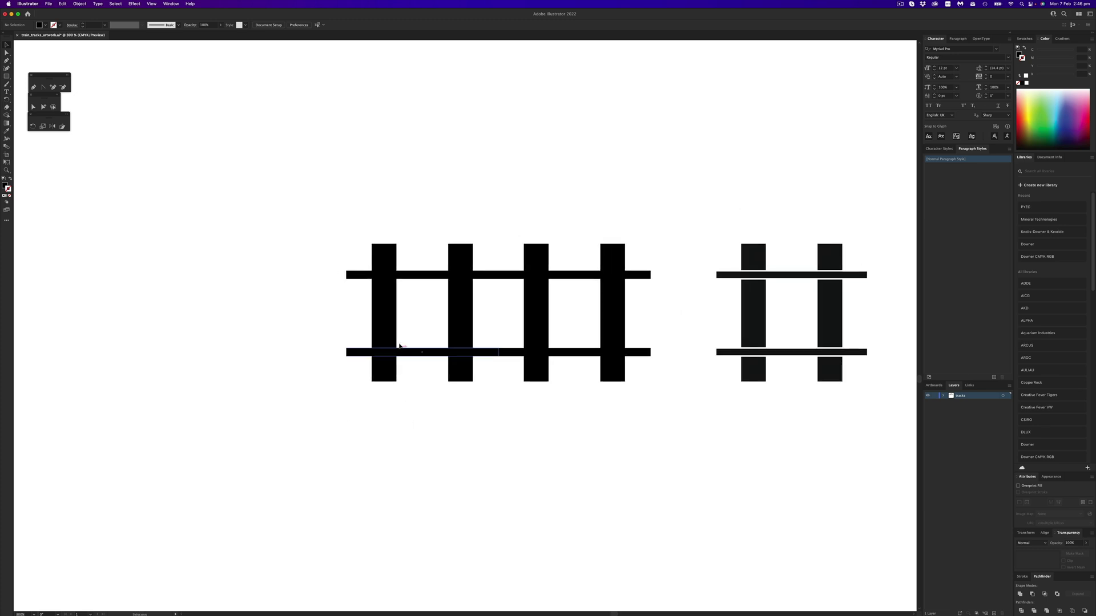
{"action": "left_click_drag", "start_coordinate": [352, 225], "coordinate": [460, 384]}
{"action": "key", "text": "super+d"}
{"action": "key", "text": "super+d"}
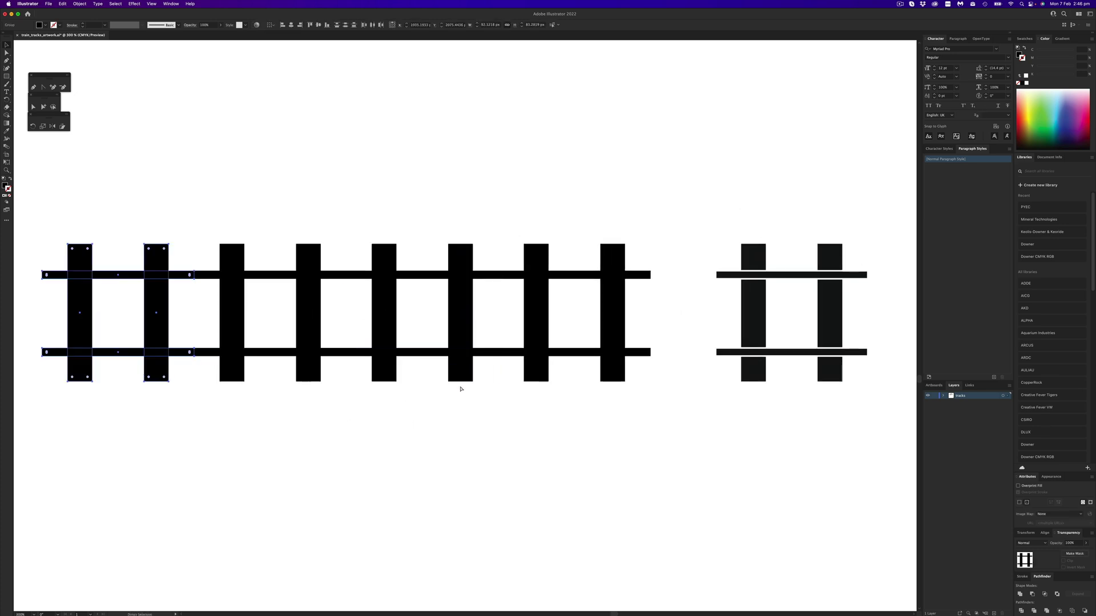
{"action": "left_click", "coordinate": [479, 428]}
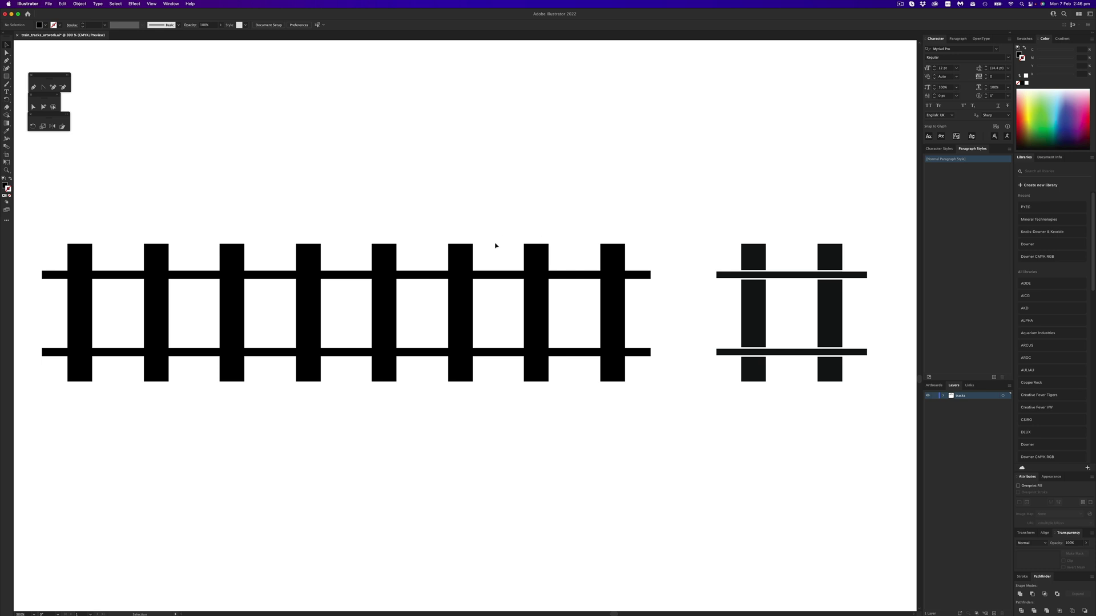
Delete the three duplicated track tiles, keeping only the original solid black tile
{"action": "left_click_drag", "start_coordinate": [331, 189], "coordinate": [412, 409]}
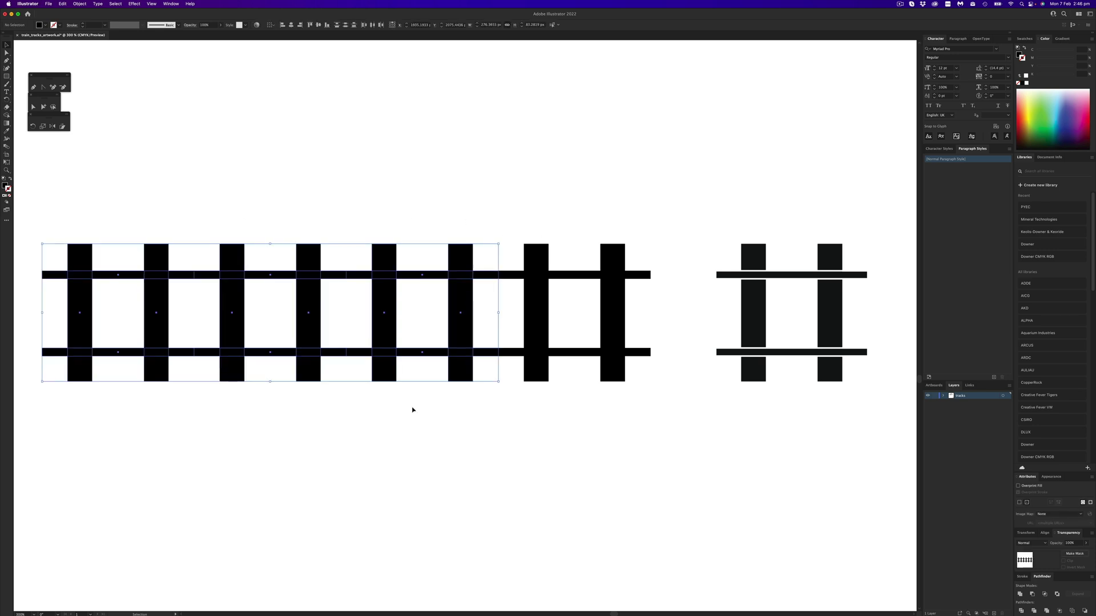
{"action": "key", "text": "Delete"}
{"action": "scroll", "coordinate": [411, 409], "scroll_direction": "right", "scroll_amount": 10}
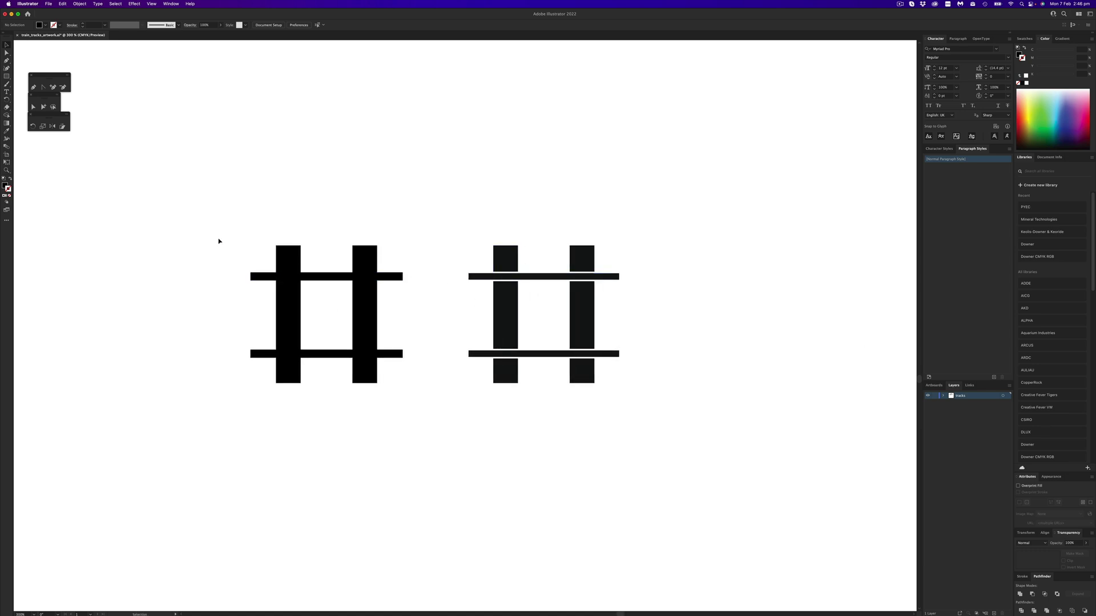
Duplicate the solid black track tile to its left as a separate copy with a gap between them
{"action": "left_click_drag", "start_coordinate": [218, 241], "coordinate": [380, 416]}
{"action": "left_click_drag", "start_coordinate": [371, 368], "coordinate": [186, 368]}
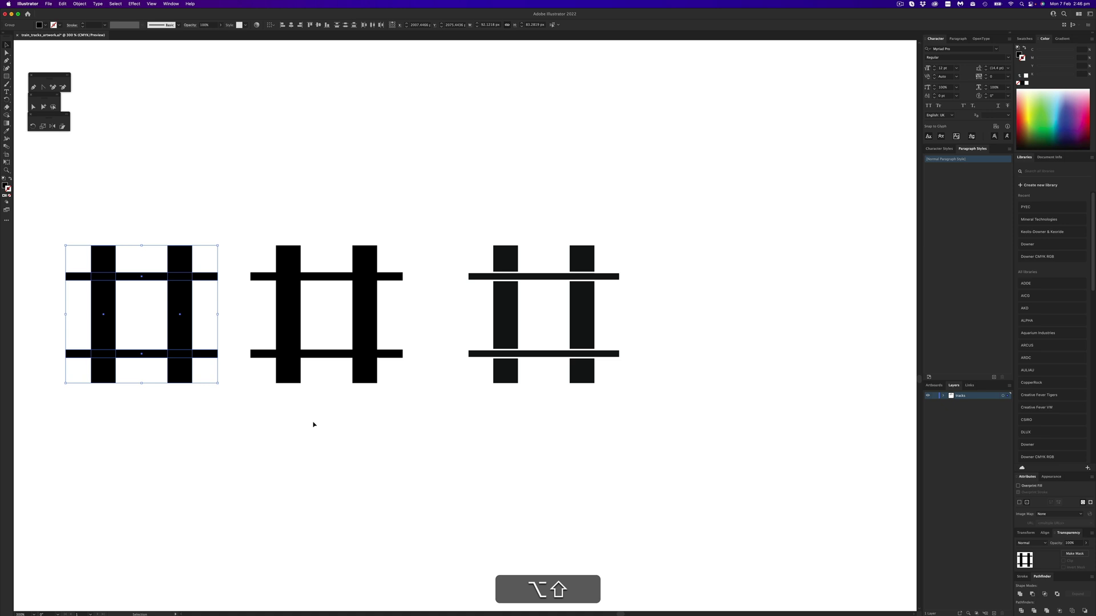
{"action": "left_click", "coordinate": [312, 424]}
Give the rails of the middle track tile a white 1 pt stroke aligned to the outside
{"action": "left_click", "coordinate": [296, 279]}
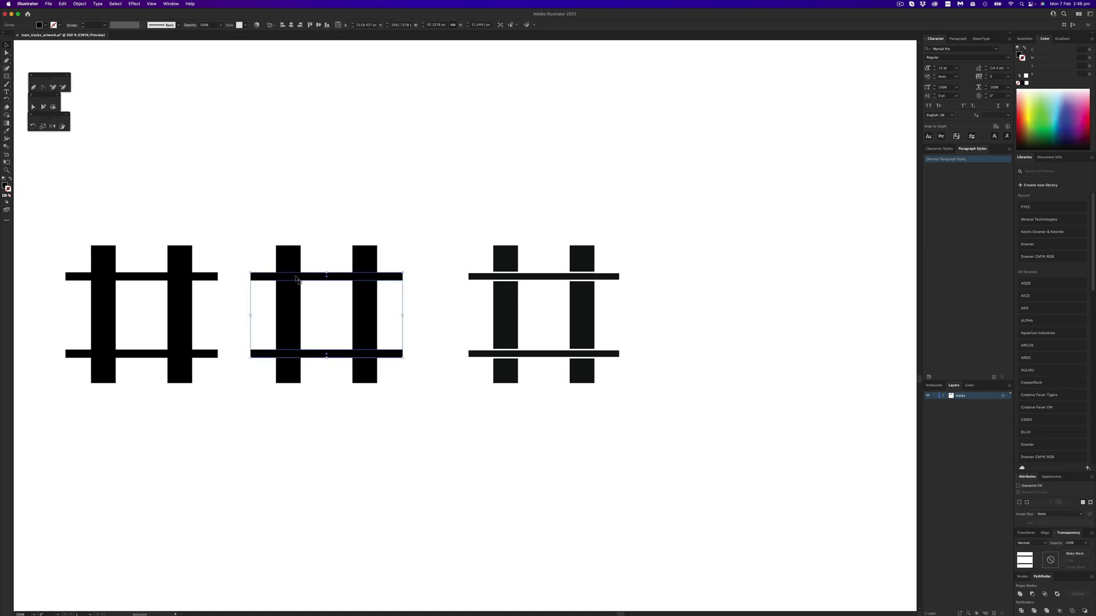
{"action": "left_click", "coordinate": [1027, 84]}
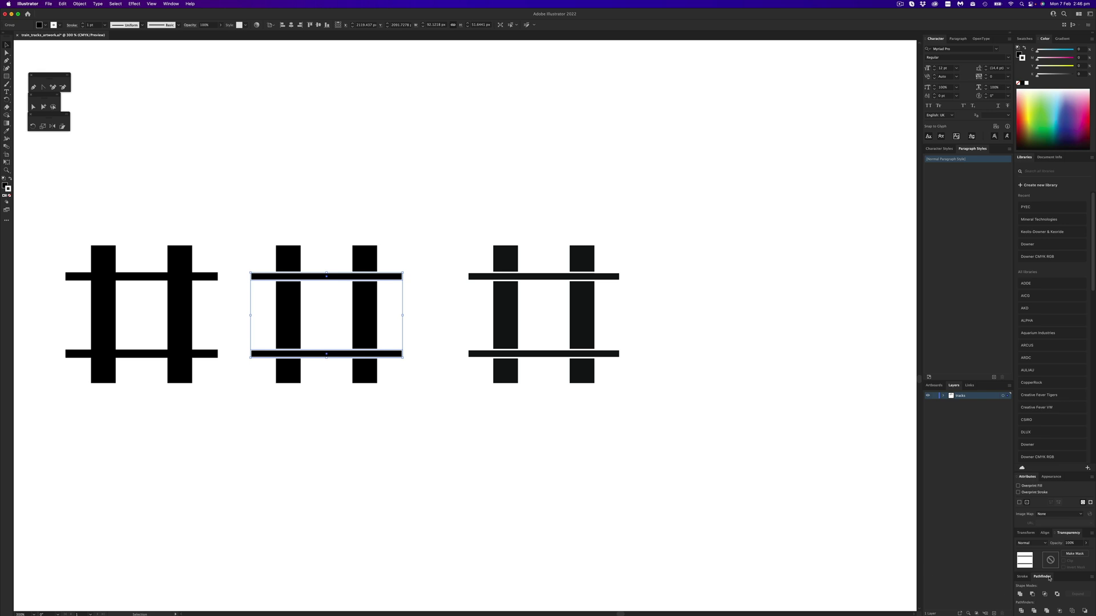
{"action": "left_click", "coordinate": [1022, 576]}
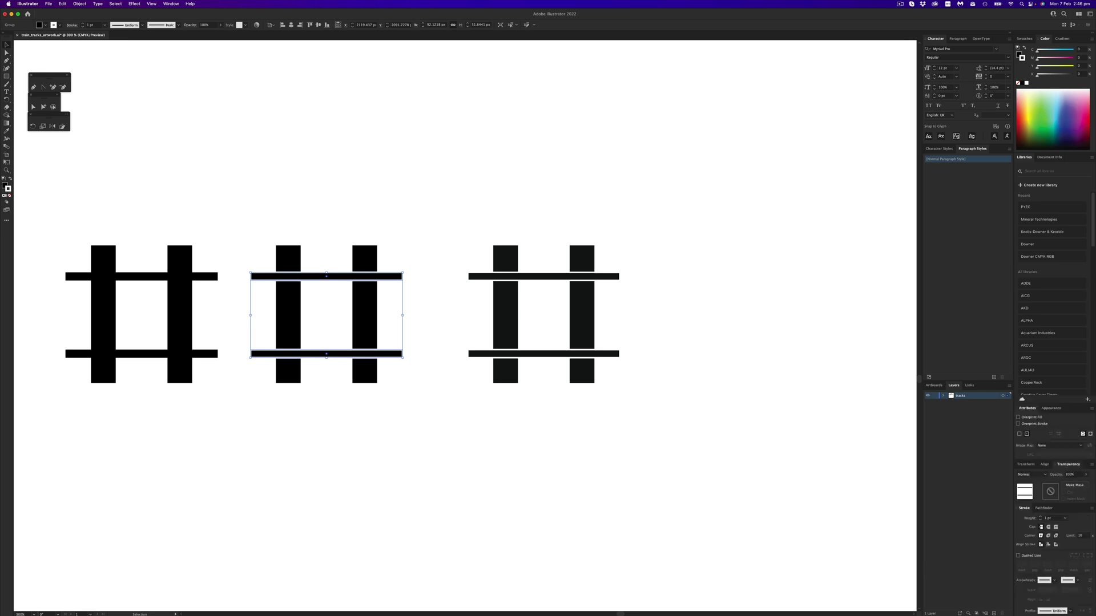
{"action": "left_click", "coordinate": [1055, 544]}
{"action": "left_click", "coordinate": [526, 510]}
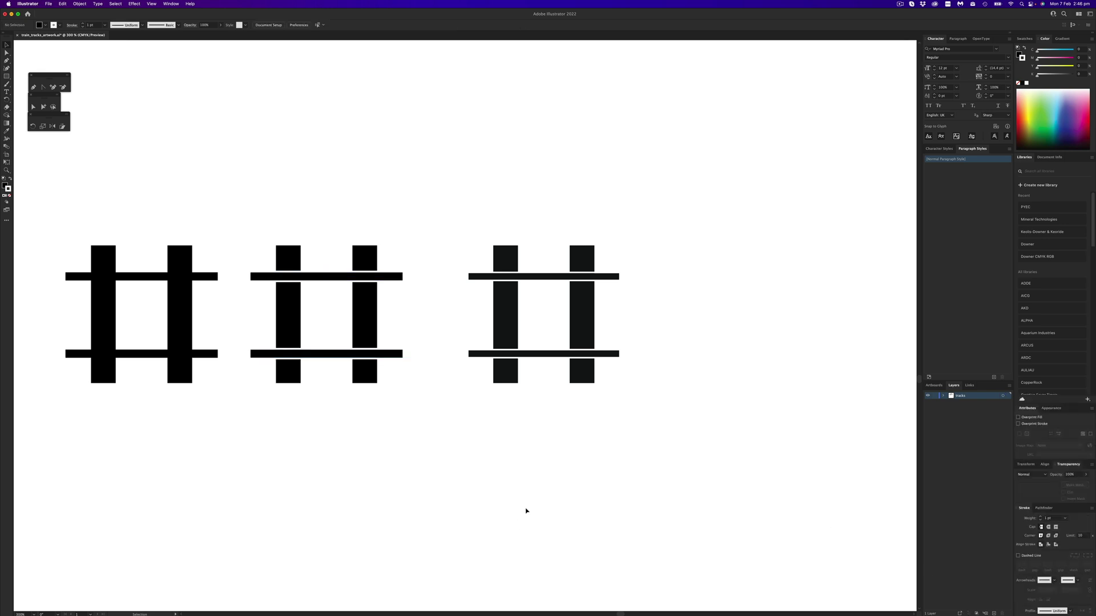
Expand the appearance of the white-stroked rails and check their paths in Outline view
{"action": "left_click", "coordinate": [289, 277]}
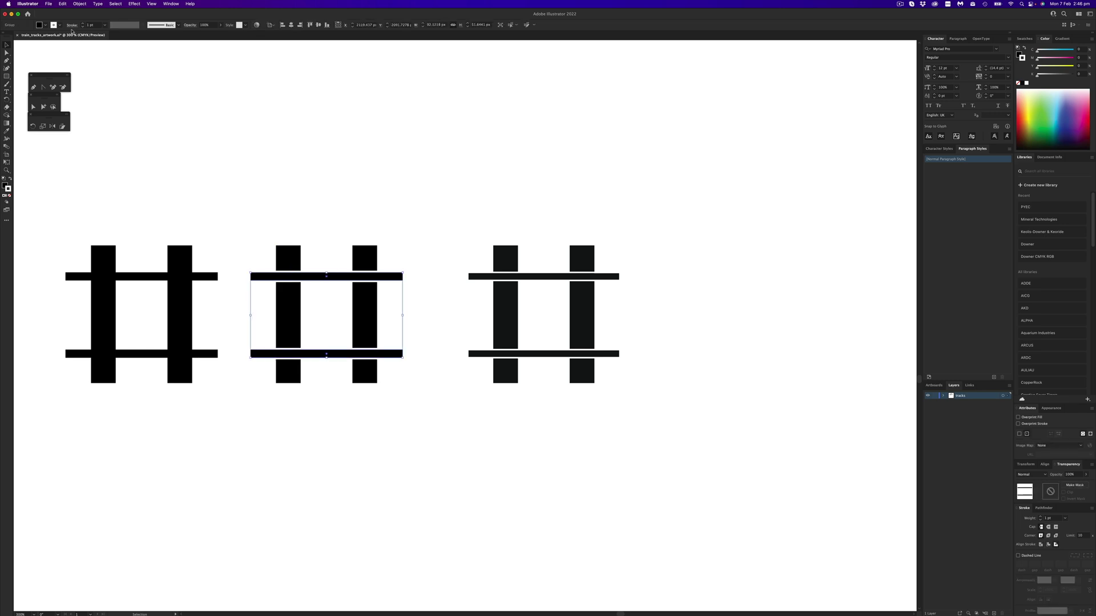
{"action": "left_click", "coordinate": [79, 4]}
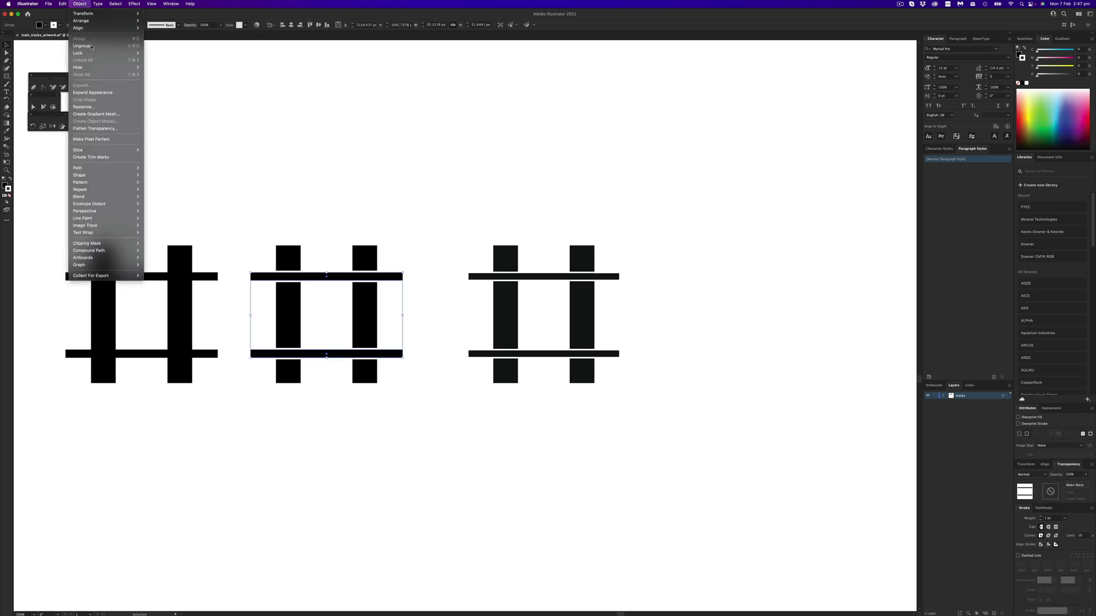
{"action": "left_click", "coordinate": [92, 92]}
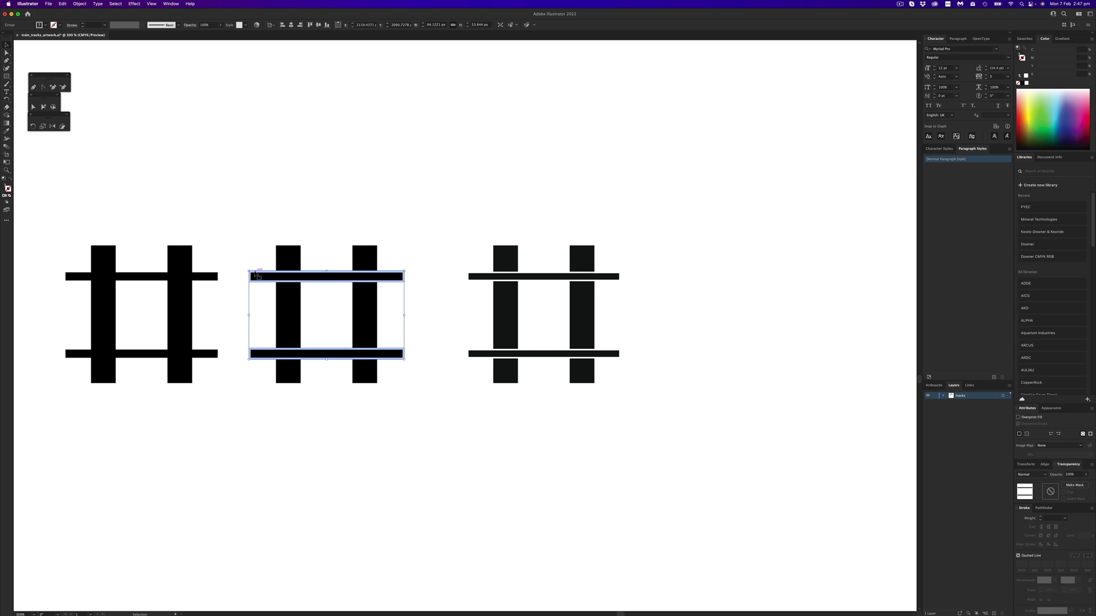
{"action": "left_click", "coordinate": [422, 301], "text": "super"}
{"action": "key", "text": "super+y"}
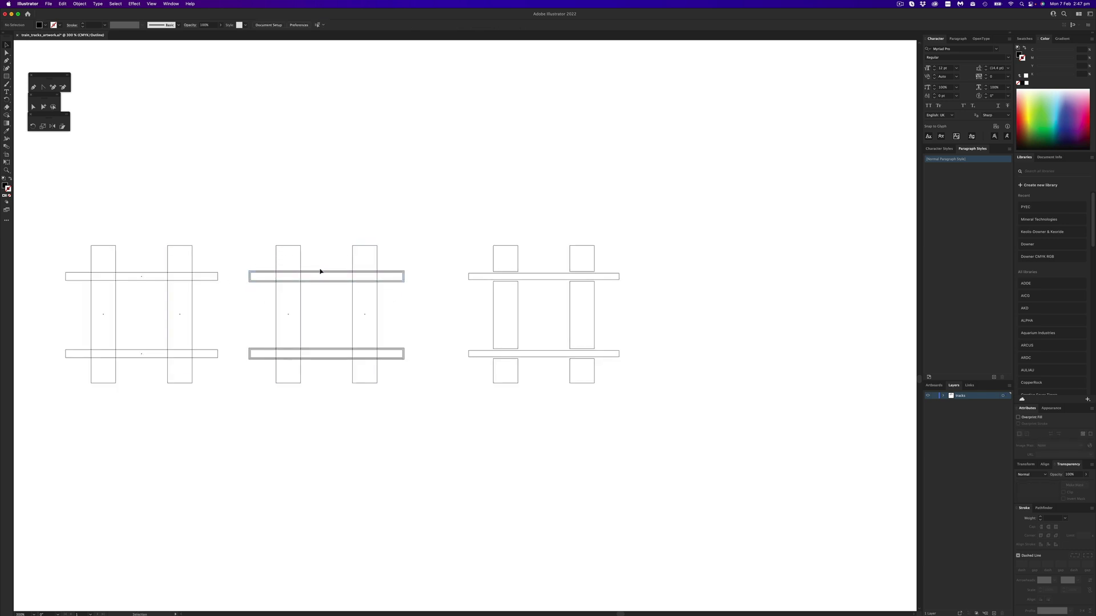
{"action": "key", "text": "v"}
{"action": "key", "text": "super+y"}
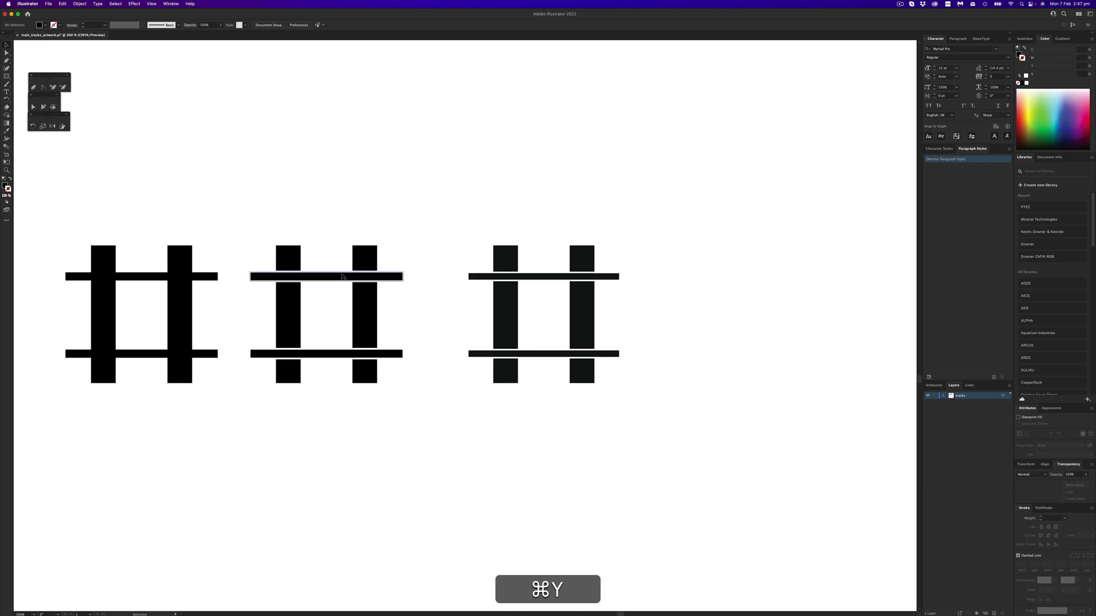
Split the middle track tile's sleepers and expanded rails with the Pathfinder Divide operation
{"action": "left_click_drag", "start_coordinate": [269, 224], "coordinate": [416, 424]}
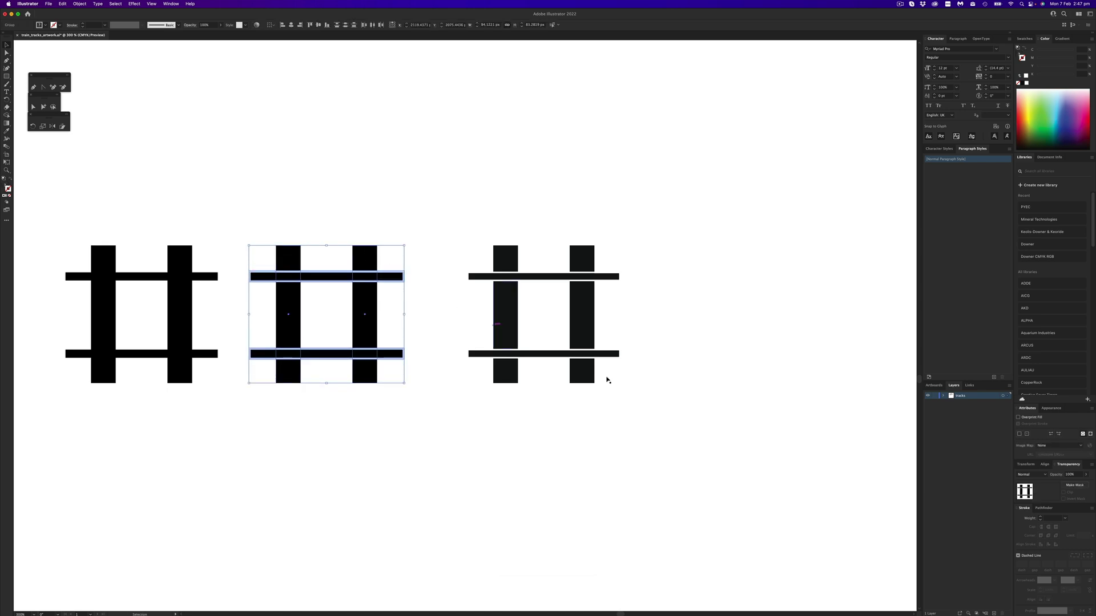
{"action": "left_click", "coordinate": [1044, 509]}
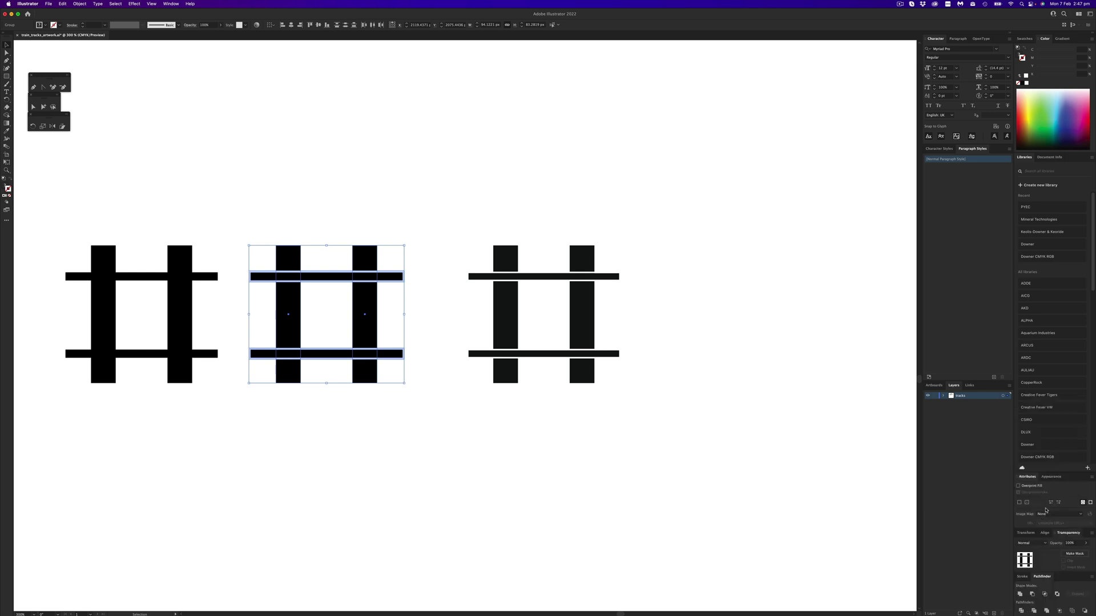
{"action": "left_click", "coordinate": [1022, 611]}
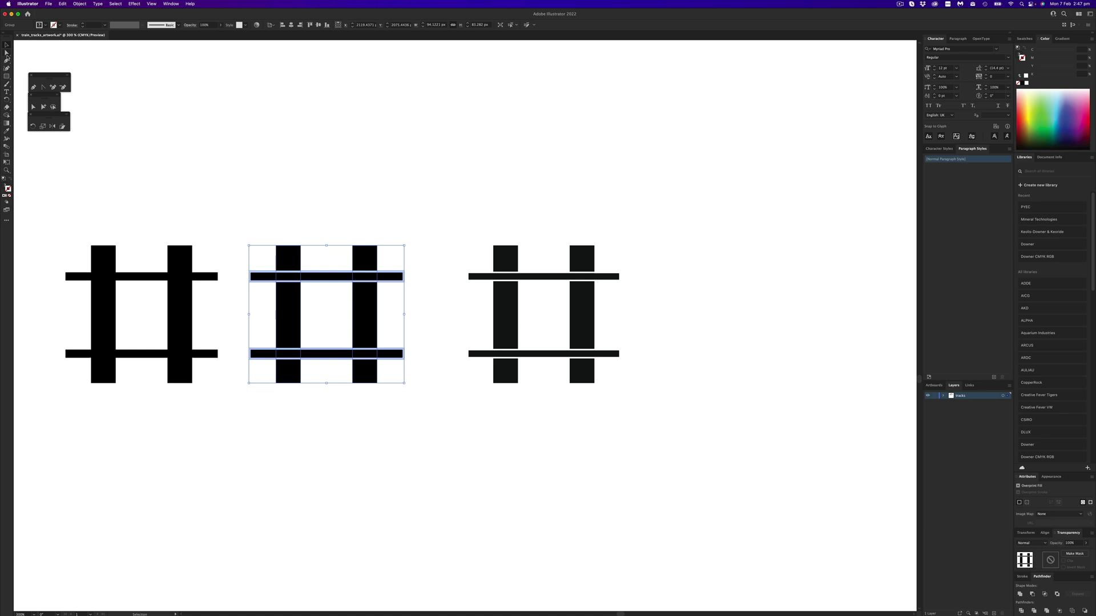
Delete the white outline piece around the left end of the upper rail using Direct Selection
{"action": "left_click", "coordinate": [7, 54]}
{"action": "left_click_drag", "start_coordinate": [220, 235], "coordinate": [300, 311]}
{"action": "left_click_drag", "start_coordinate": [337, 320], "coordinate": [321, 289]}
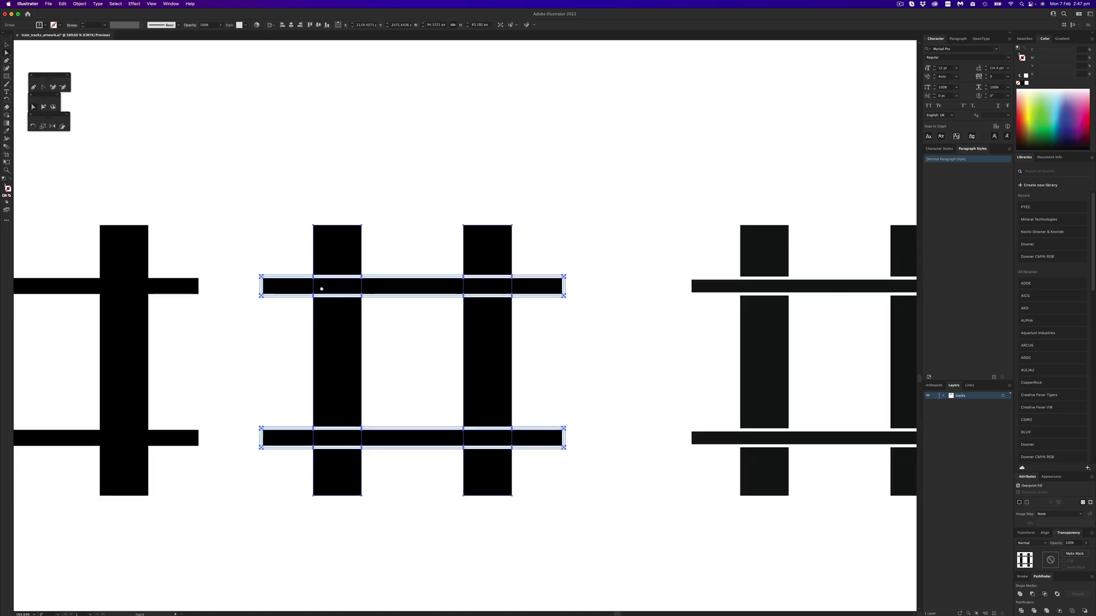
{"action": "scroll", "coordinate": [321, 289], "scroll_direction": "down", "scroll_amount": 2}
{"action": "left_click_drag", "start_coordinate": [226, 231], "coordinate": [245, 282]}
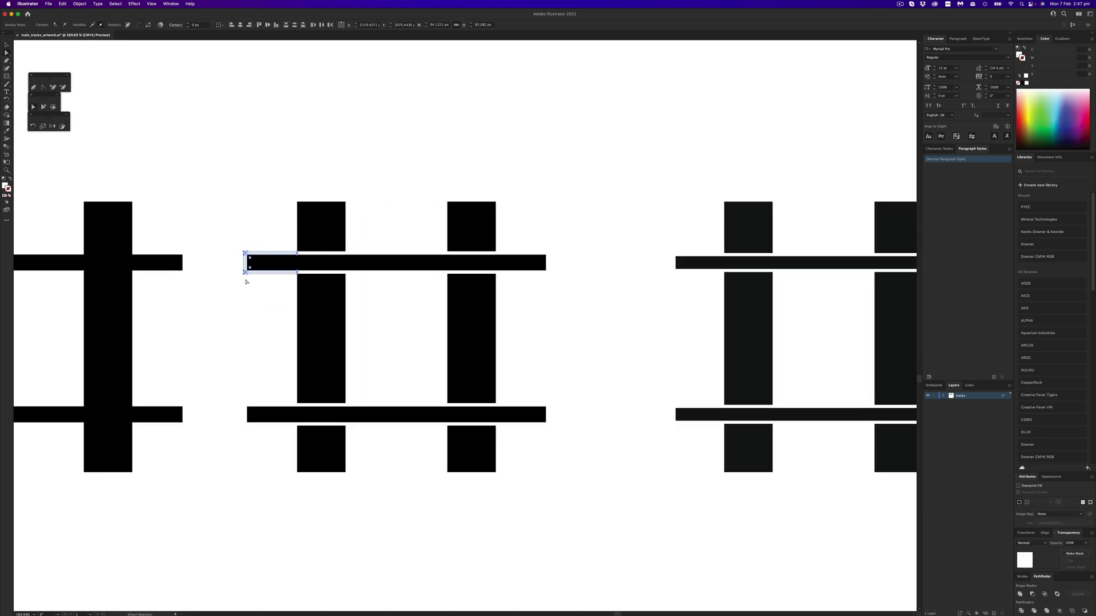
{"action": "left_click", "coordinate": [246, 282]}
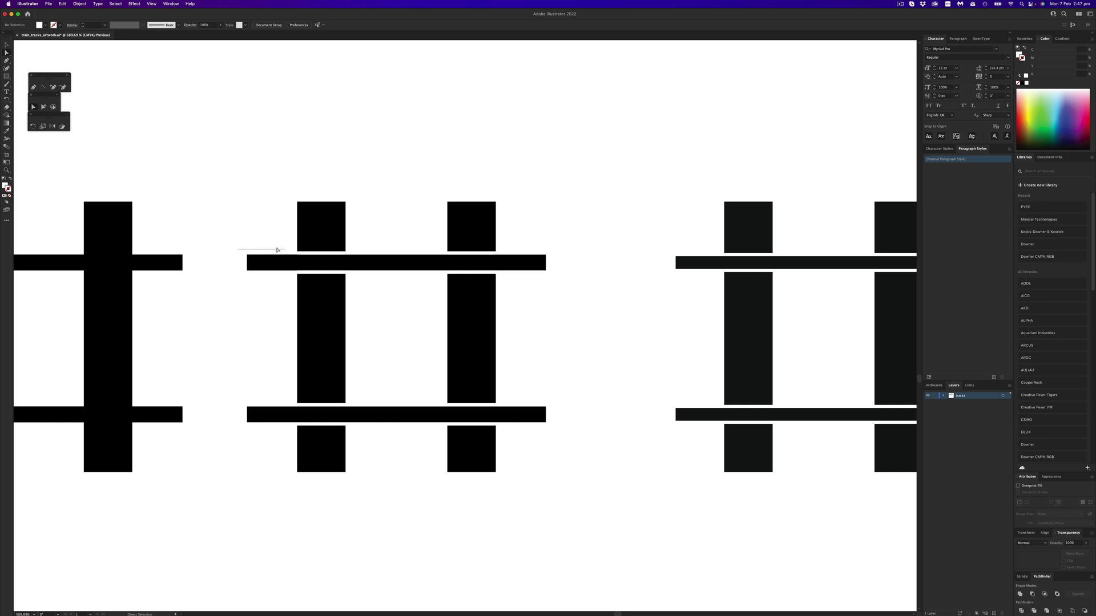
Select every black rail and sleeper piece of the divided tile and lock them, leaving the white pieces unlocked
{"action": "left_click", "coordinate": [289, 264]}
{"action": "left_click", "coordinate": [315, 262], "text": "shift"}
{"action": "left_click", "coordinate": [361, 263], "text": "shift"}
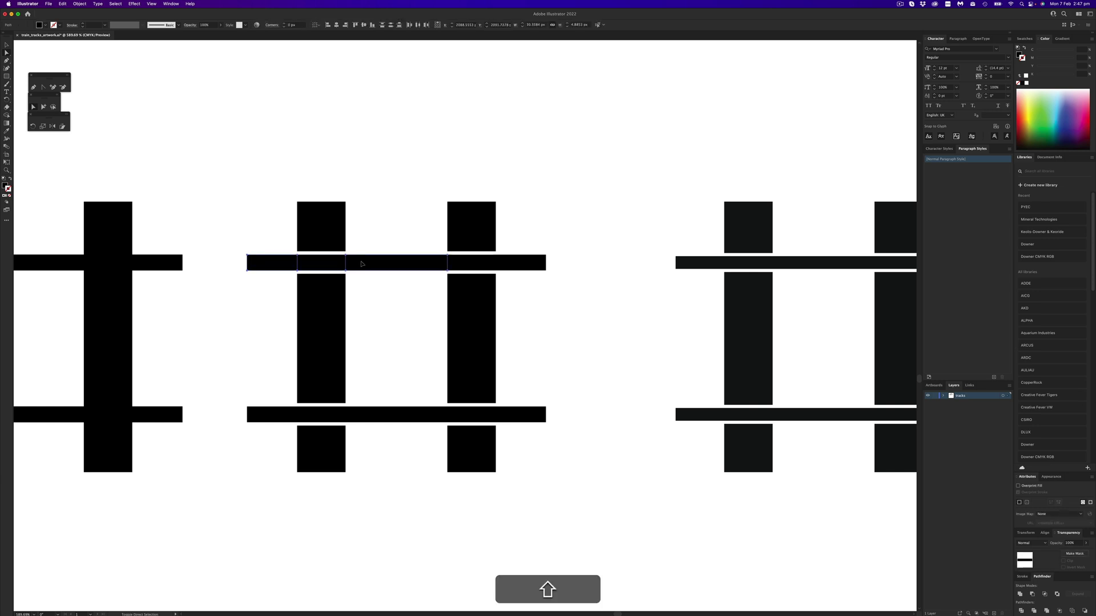
{"action": "left_click", "coordinate": [479, 263], "text": "shift"}
{"action": "left_click", "coordinate": [520, 263], "text": "shift"}
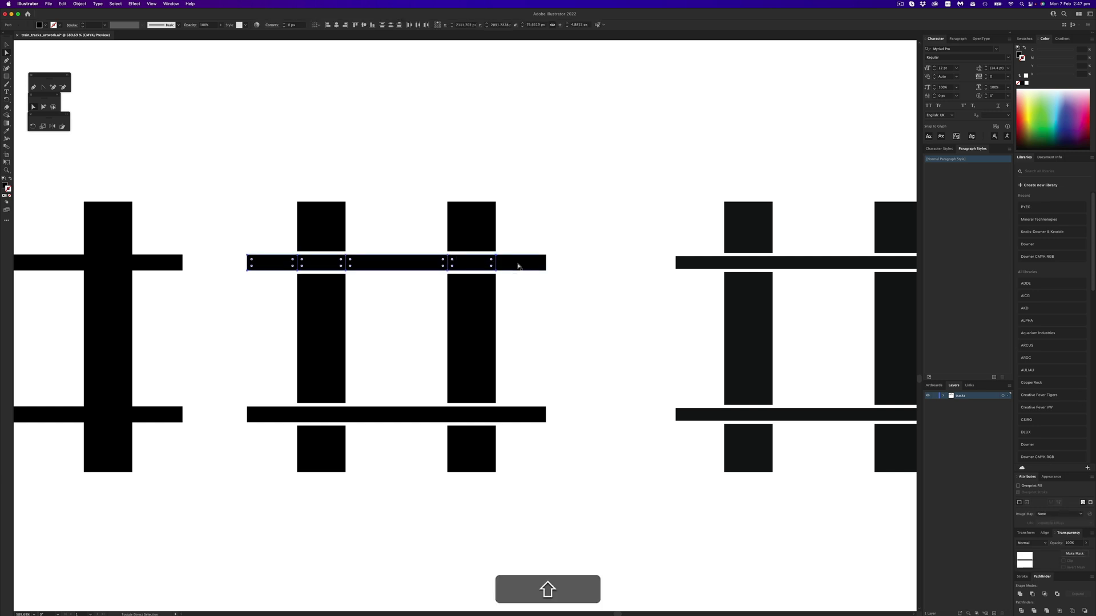
{"action": "left_click", "coordinate": [511, 416], "text": "shift"}
{"action": "left_click", "coordinate": [474, 416], "text": "shift"}
{"action": "left_click", "coordinate": [360, 416], "text": "shift"}
{"action": "left_click", "coordinate": [328, 416], "text": "shift"}
{"action": "left_click", "coordinate": [285, 415], "text": "shift"}
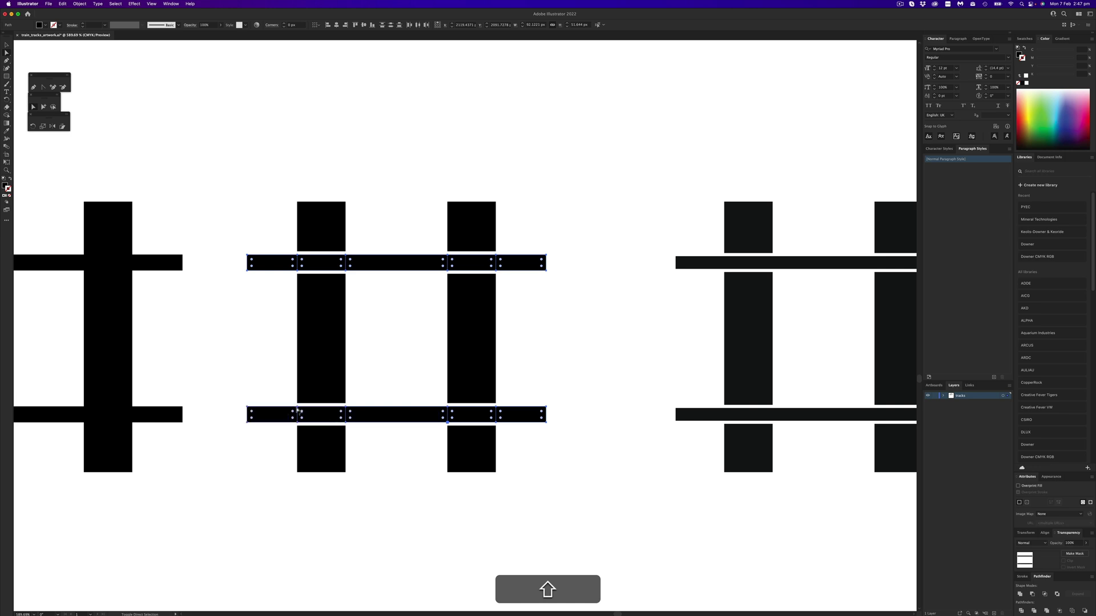
{"action": "left_click", "coordinate": [311, 400], "text": "shift"}
{"action": "left_click", "coordinate": [320, 437], "text": "shift"}
{"action": "left_click", "coordinate": [325, 242], "text": "shift"}
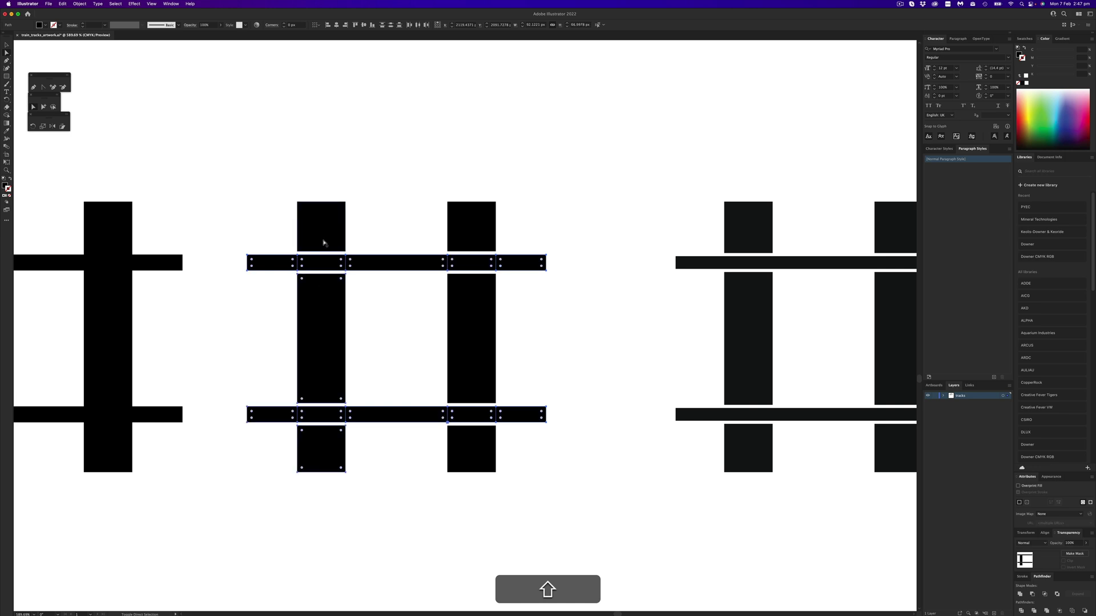
{"action": "left_click", "coordinate": [459, 234], "text": "shift"}
{"action": "left_click", "coordinate": [467, 317], "text": "shift"}
{"action": "left_click", "coordinate": [476, 456], "text": "shift"}
{"action": "key", "text": "super+2"}
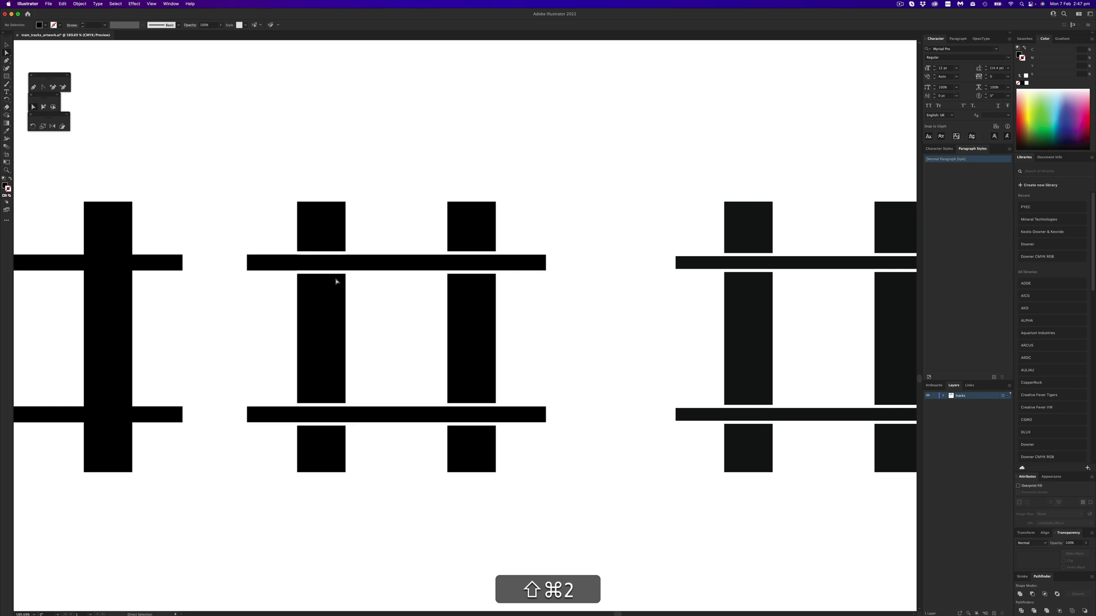
Delete the remaining white outline pieces of the divided tile and unlock all the black pieces
{"action": "left_click_drag", "start_coordinate": [190, 170], "coordinate": [582, 536]}
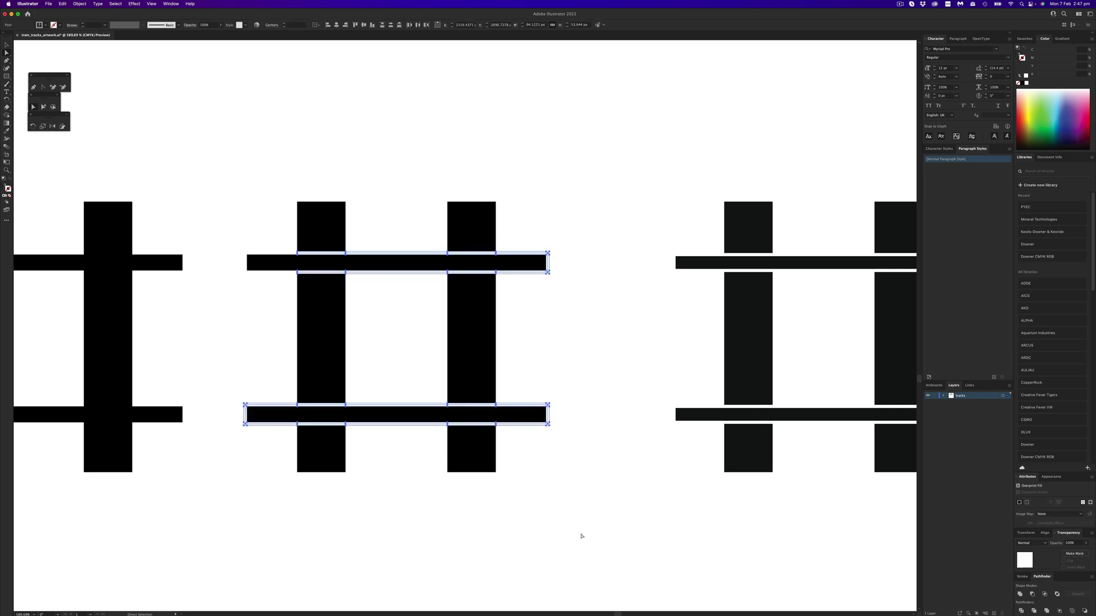
{"action": "left_click", "coordinate": [582, 537]}
{"action": "key", "text": "alt+super+2"}
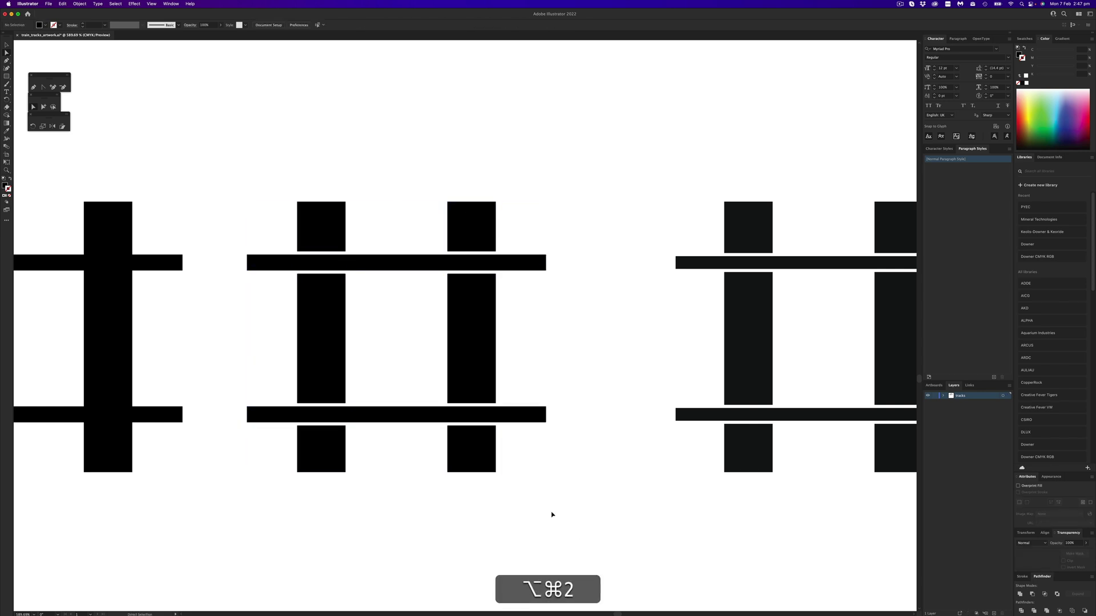
Merge the divided segments of the middle tile's upper and lower rails into two continuous rails with the Shape Builder tool
{"action": "key", "text": "super+y"}
{"action": "left_click_drag", "start_coordinate": [577, 531], "coordinate": [222, 185]}
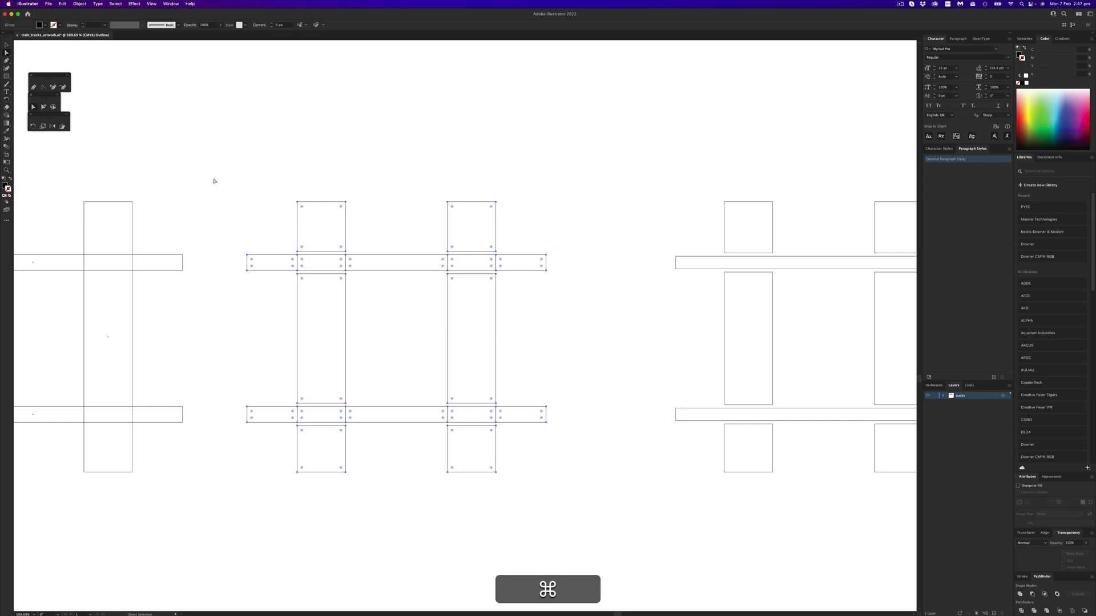
{"action": "key", "text": "super+y"}
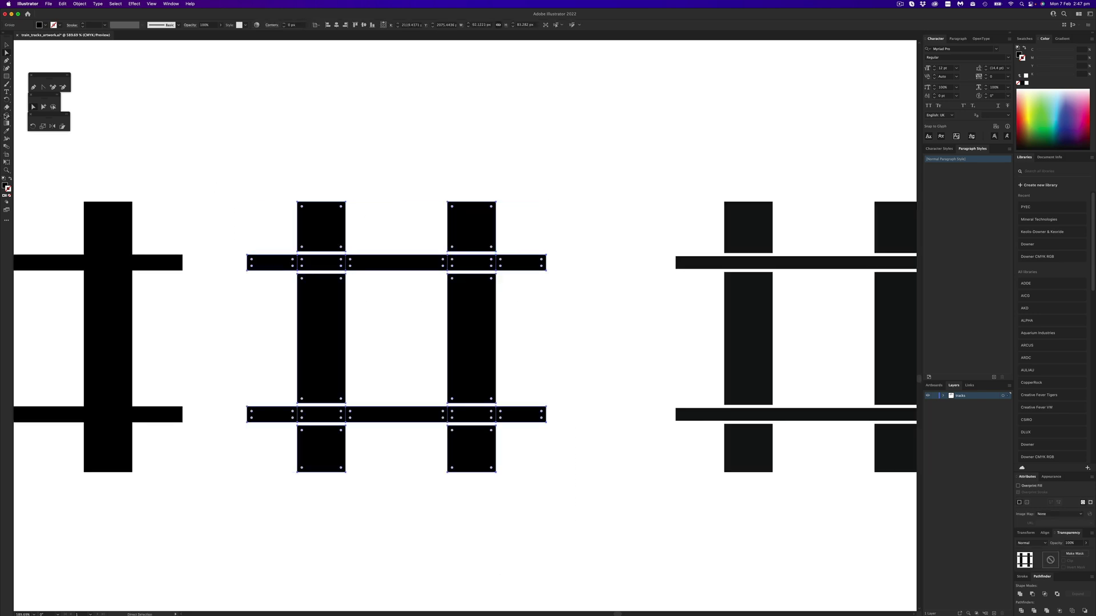
{"action": "left_click", "coordinate": [6, 114]}
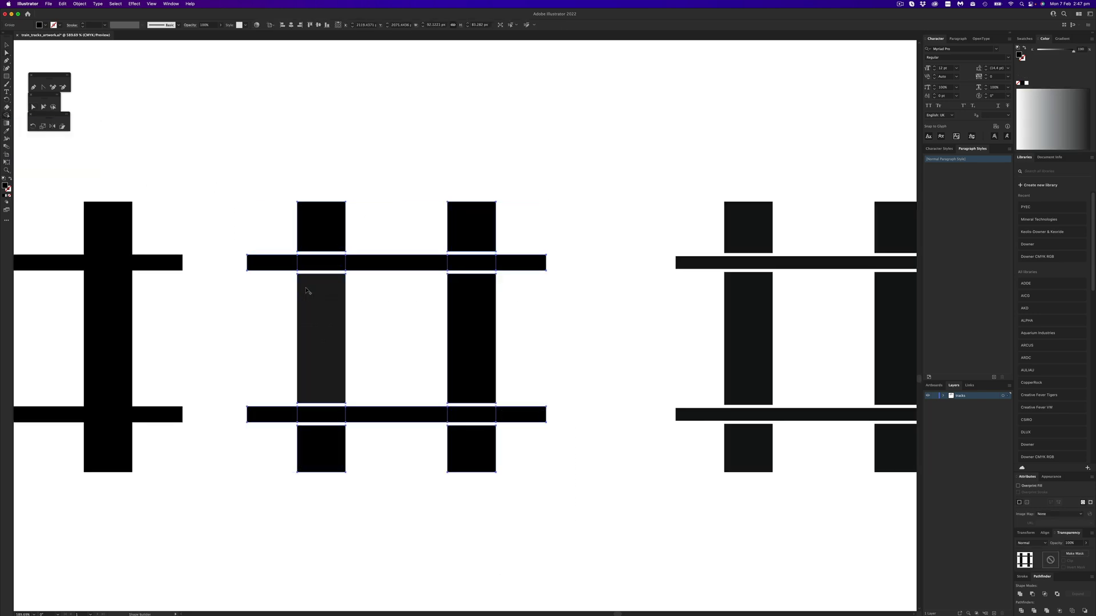
{"action": "left_click_drag", "start_coordinate": [399, 264], "coordinate": [509, 265]}
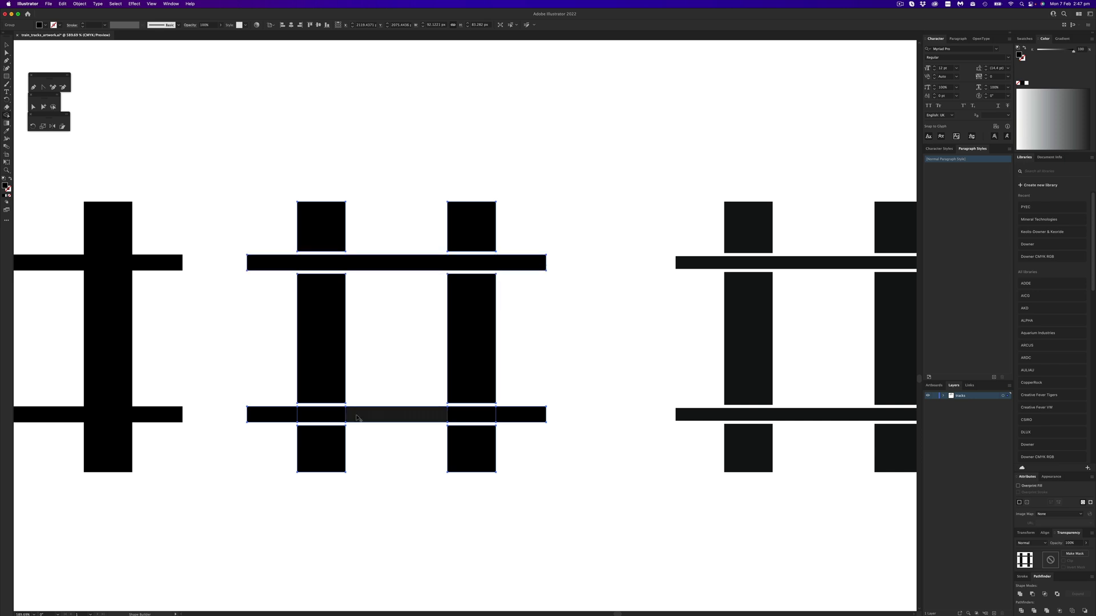
{"action": "left_click_drag", "start_coordinate": [257, 415], "coordinate": [528, 417]}
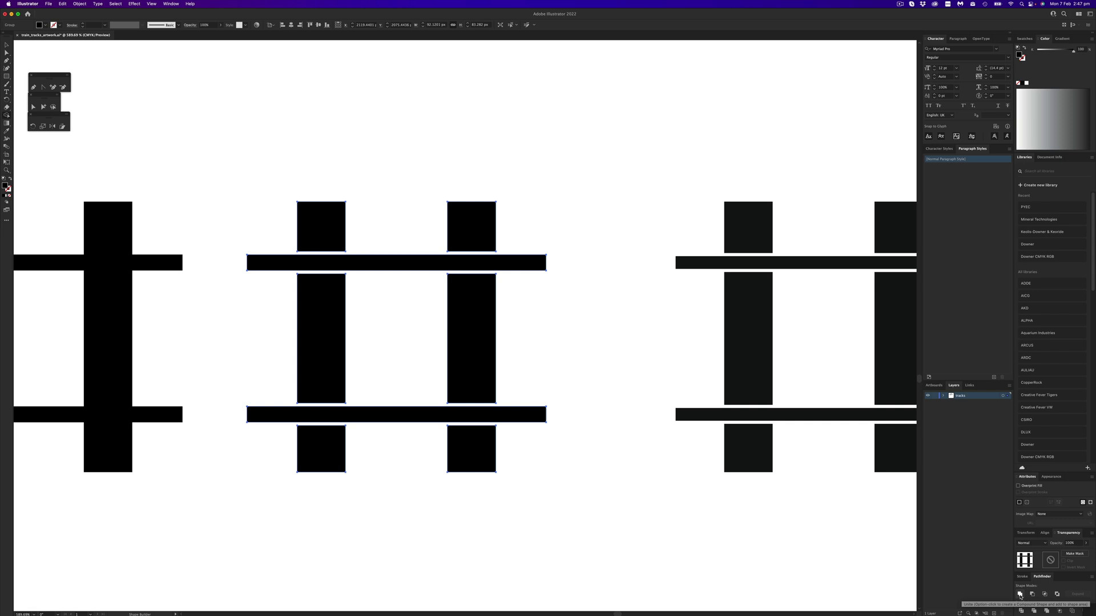
{"action": "key", "text": "v"}
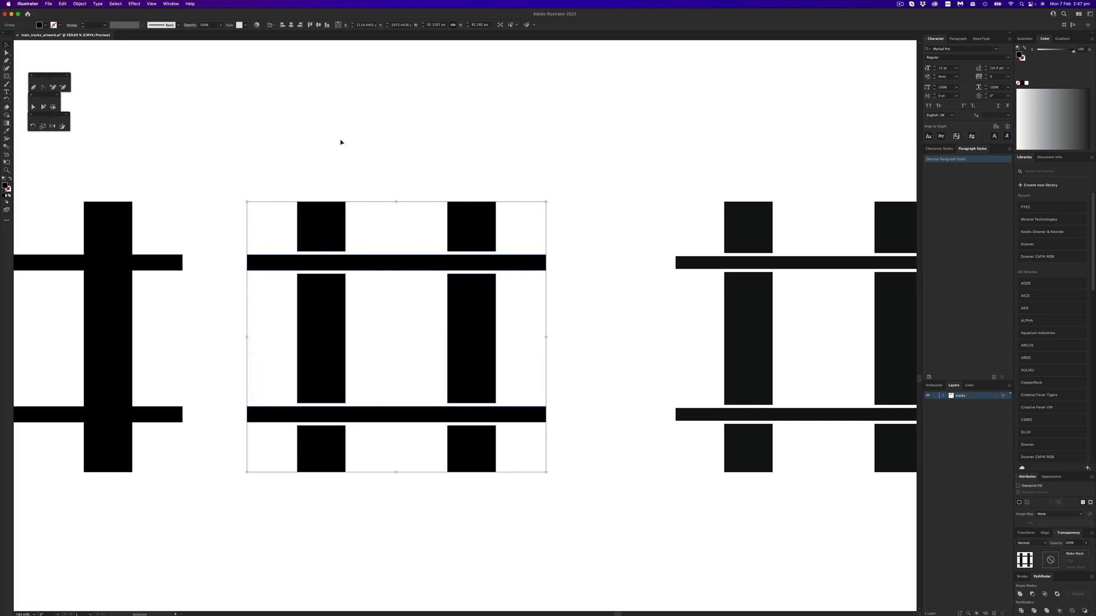
{"action": "left_click", "coordinate": [341, 142]}
Start a new Pattern Brush from the middle track tile
{"action": "key", "text": "super+minus"}
{"action": "key", "text": "super+minus"}
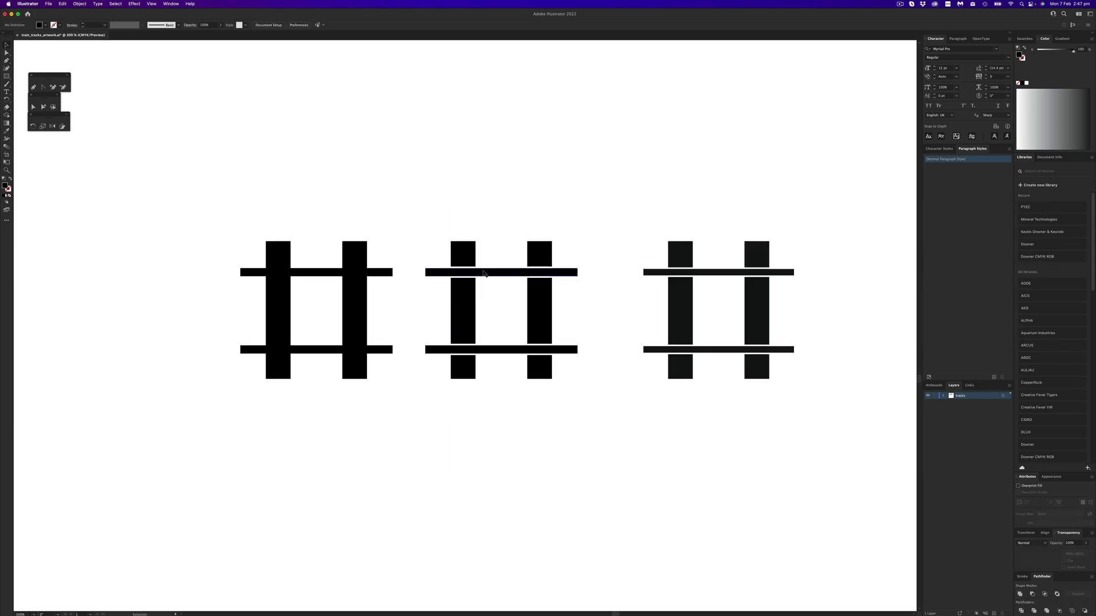
{"action": "left_click", "coordinate": [483, 274]}
{"action": "key", "text": "space"}
{"action": "left_click_drag", "start_coordinate": [473, 214], "coordinate": [332, 242]}
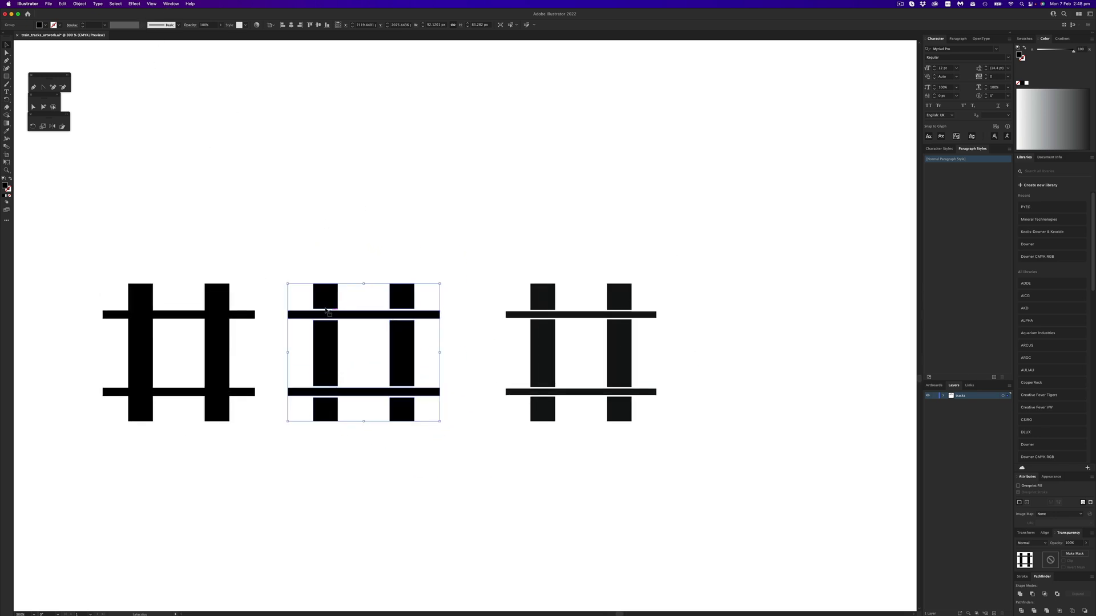
{"action": "left_click", "coordinate": [170, 4]}
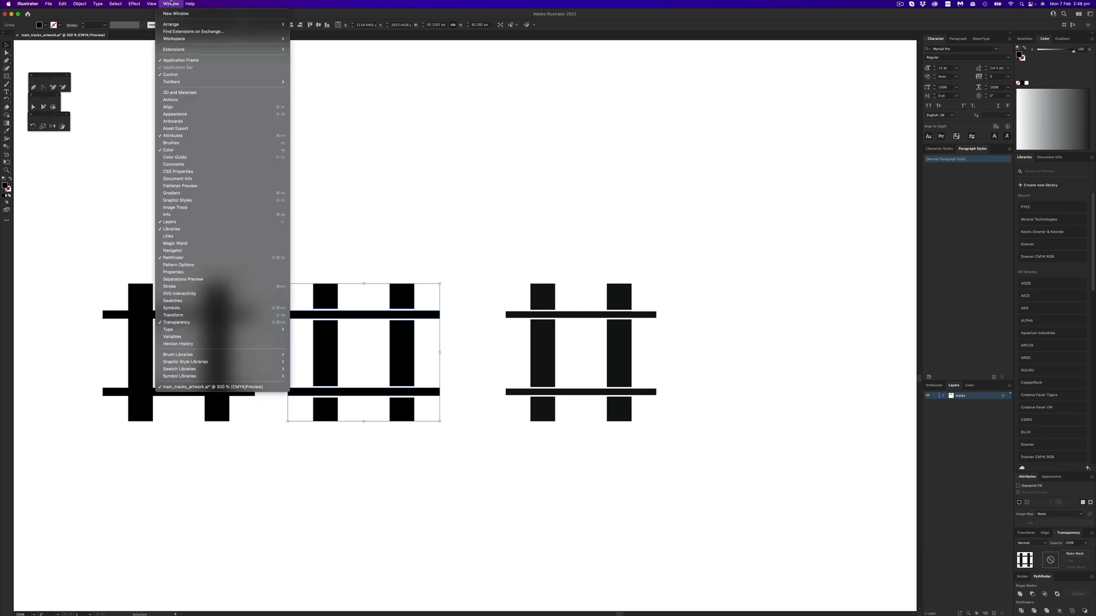
{"action": "left_click", "coordinate": [183, 142]}
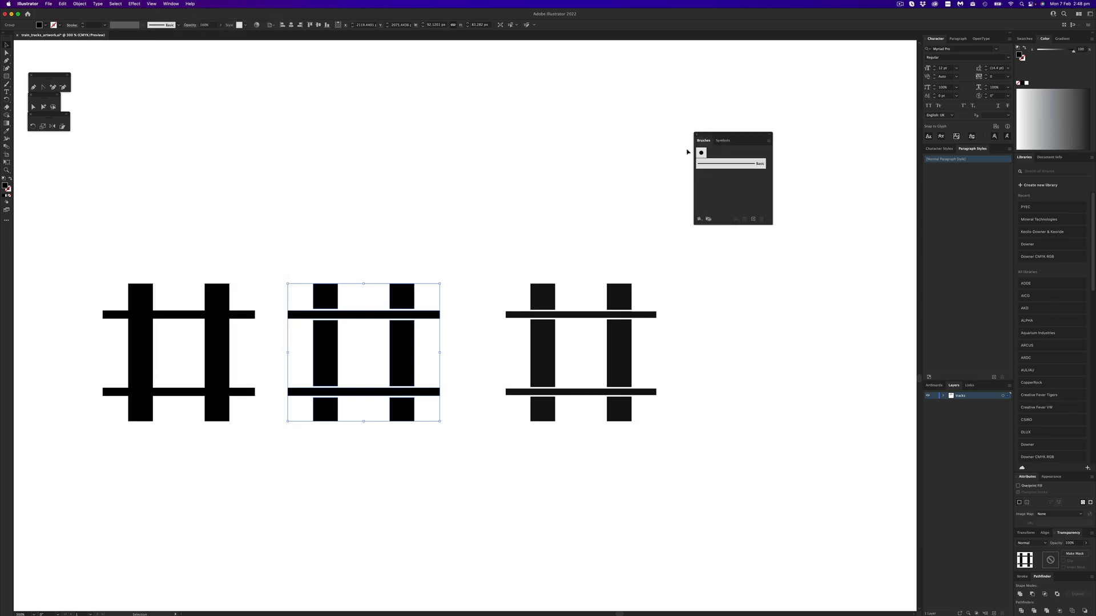
{"action": "left_click_drag", "start_coordinate": [714, 138], "coordinate": [726, 145]}
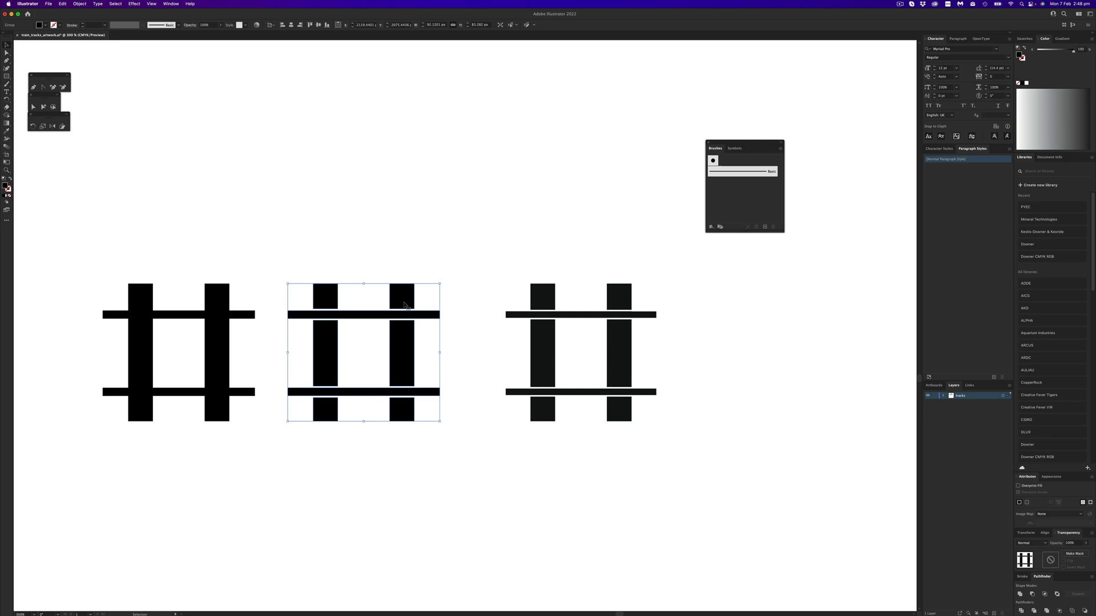
{"action": "mouse_move", "coordinate": [403, 304]}
{"action": "left_mouse_down"}
{"action": "mouse_move", "coordinate": [720, 193]}
{"action": "mouse_move", "coordinate": [756, 191]}
{"action": "left_mouse_up"}
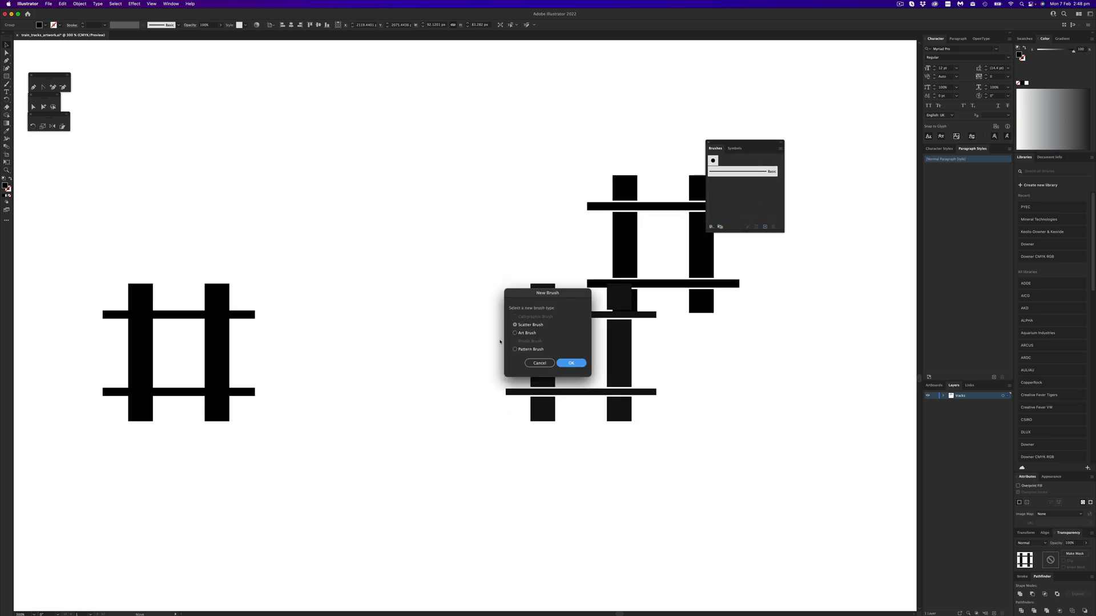
{"action": "left_click", "coordinate": [515, 349]}
{"action": "left_click", "coordinate": [571, 364]}
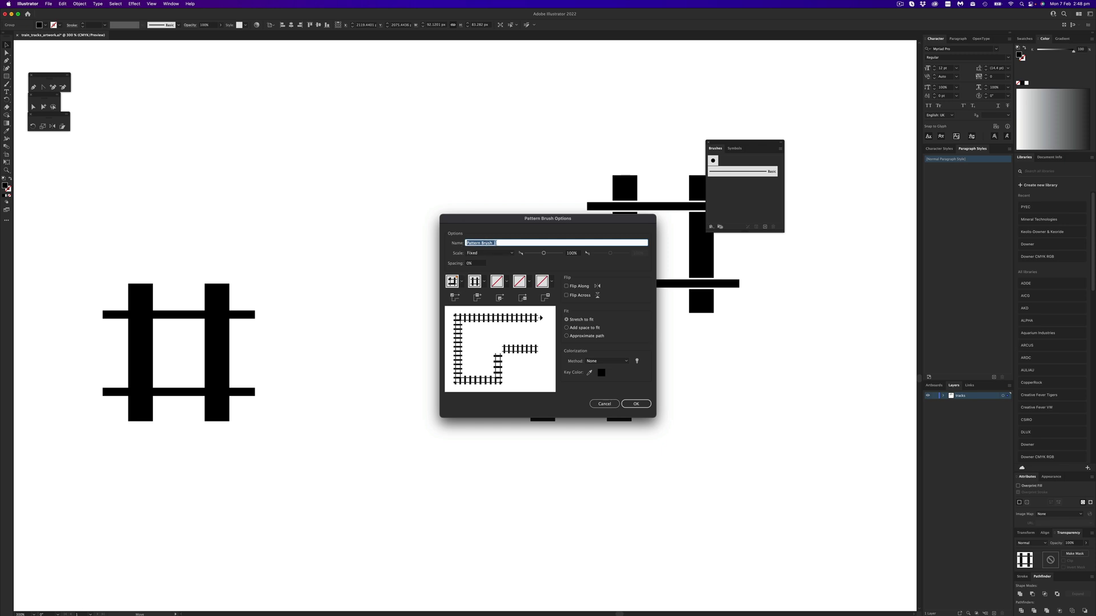
Name the pattern brush Train Tracks, keep its scale Fixed, and create it
{"action": "type", "text": "Train Tracks"}
{"action": "left_click", "coordinate": [497, 255]}
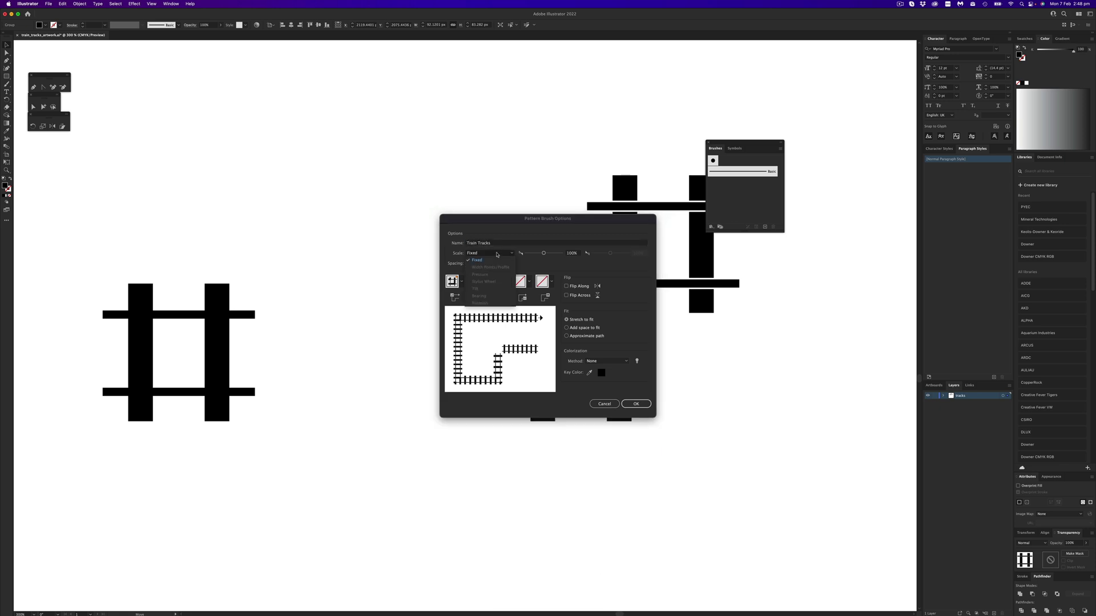
{"action": "left_click", "coordinate": [547, 269]}
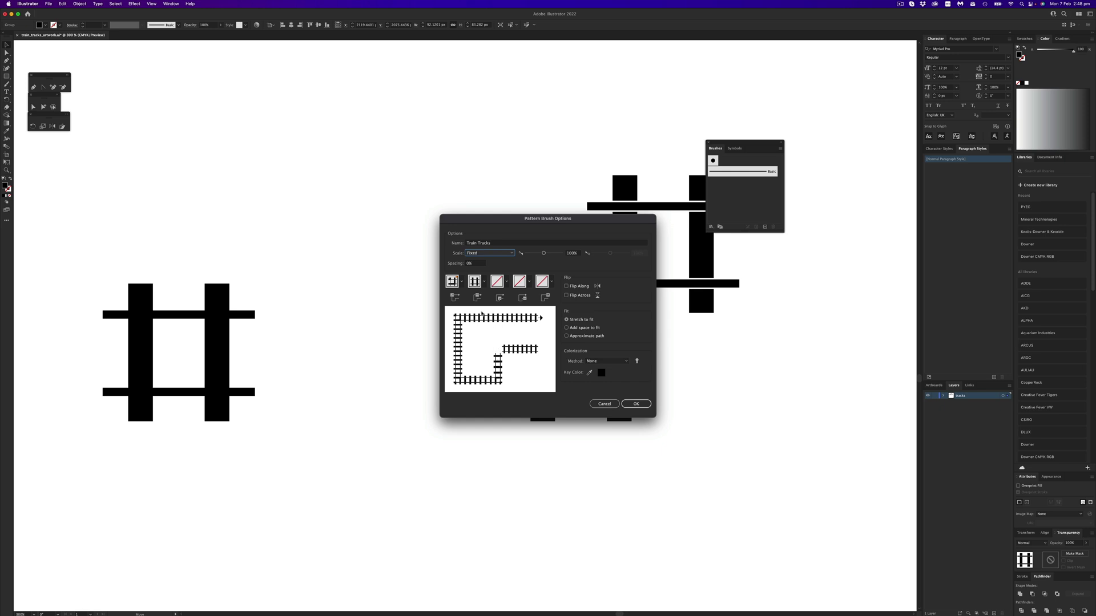
{"action": "left_click", "coordinate": [461, 282]}
{"action": "left_click", "coordinate": [475, 284]}
{"action": "left_click", "coordinate": [450, 283]}
{"action": "left_click", "coordinate": [634, 406]}
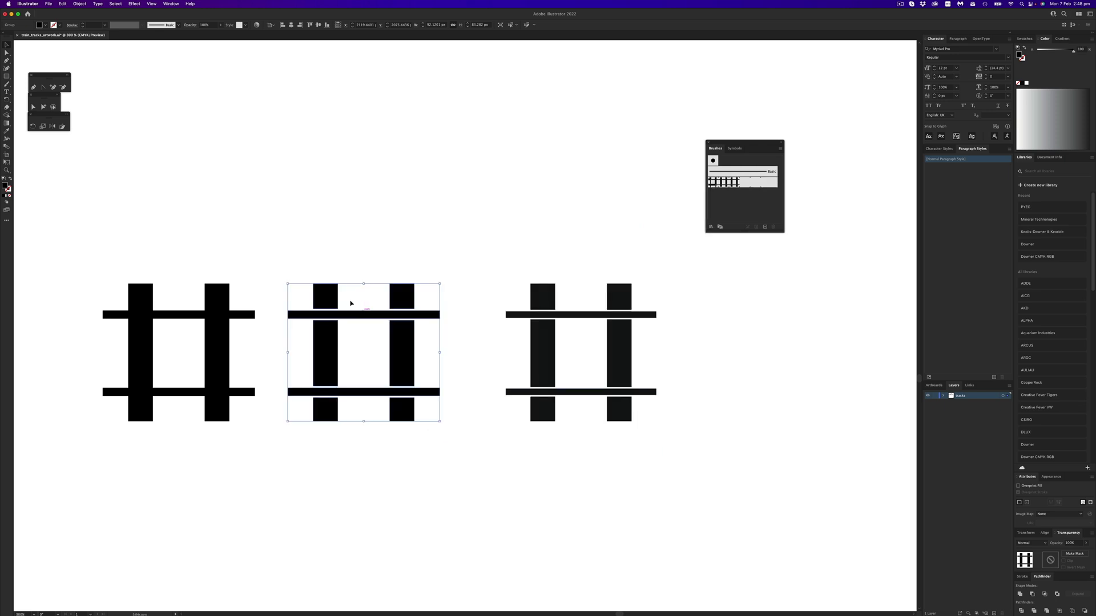
Draw an S-shaped curved path above the track tiles with the Pen tool and apply the Train Tracks brush to it
{"action": "left_click", "coordinate": [33, 88]}
{"action": "left_click", "coordinate": [194, 188]}
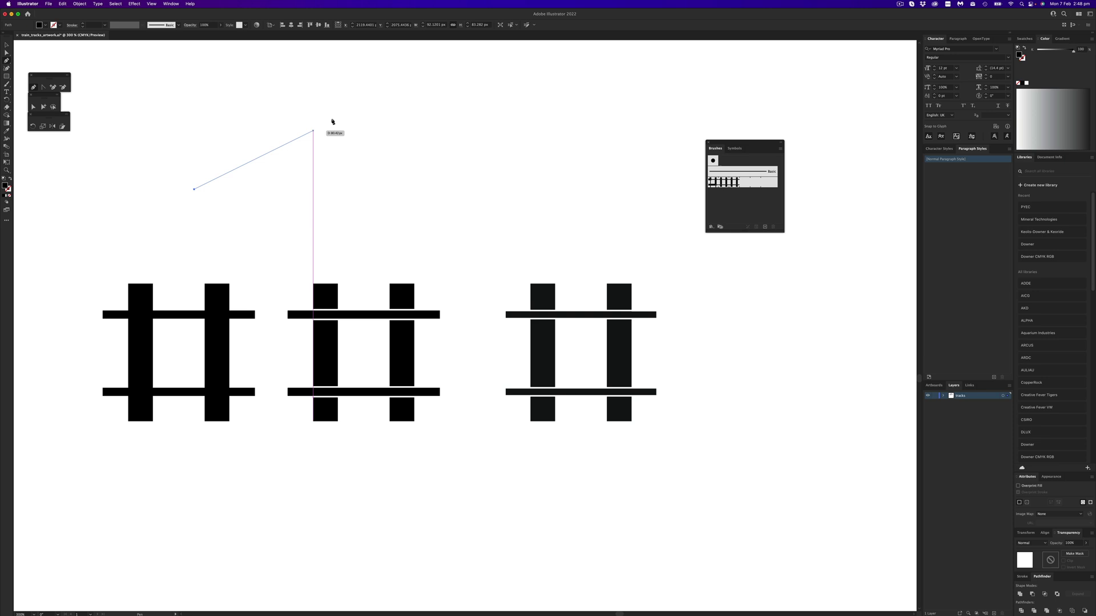
{"action": "left_click_drag", "start_coordinate": [332, 115], "coordinate": [468, 146]}
{"action": "left_click", "coordinate": [485, 169]}
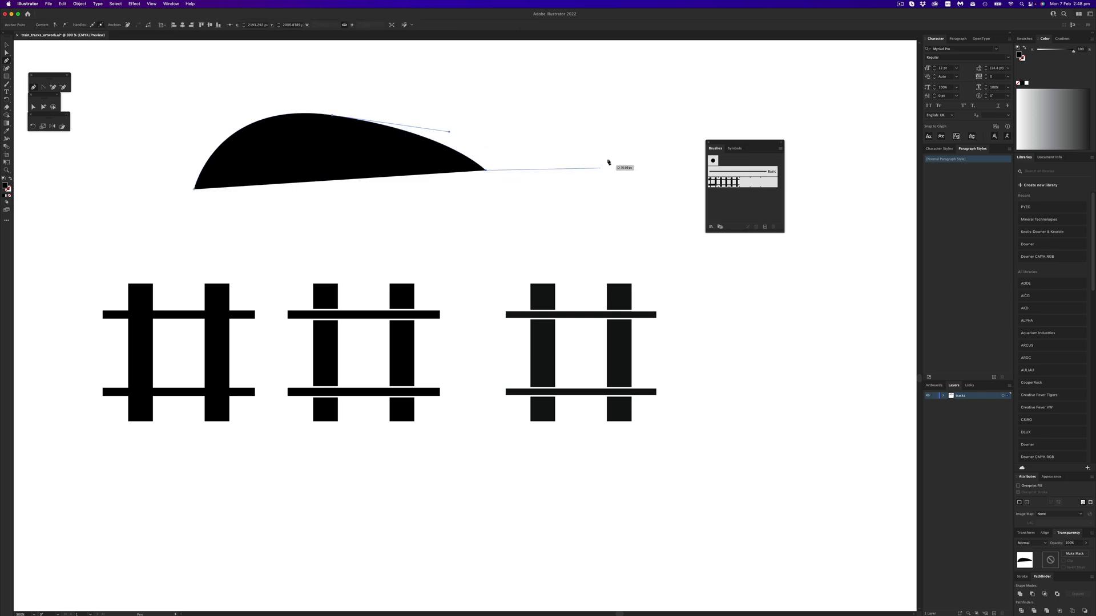
{"action": "left_click_drag", "start_coordinate": [610, 156], "coordinate": [690, 106]}
{"action": "left_click", "coordinate": [741, 91]}
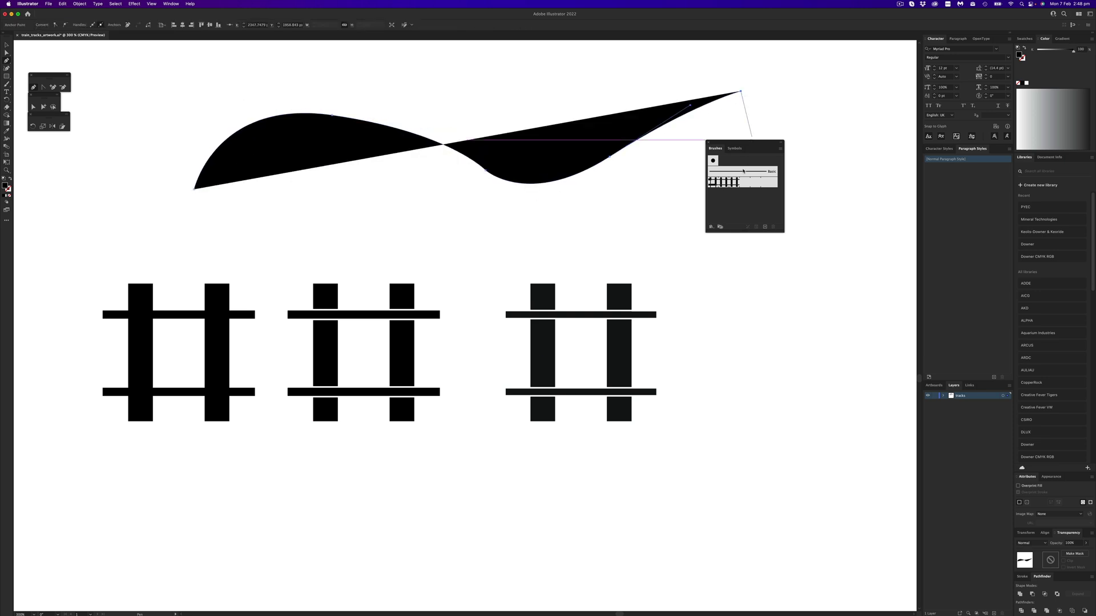
{"action": "left_click", "coordinate": [742, 182]}
Remove the black fill from the curved track path, leaving only its brushed stroke
{"action": "left_click", "coordinate": [7, 45]}
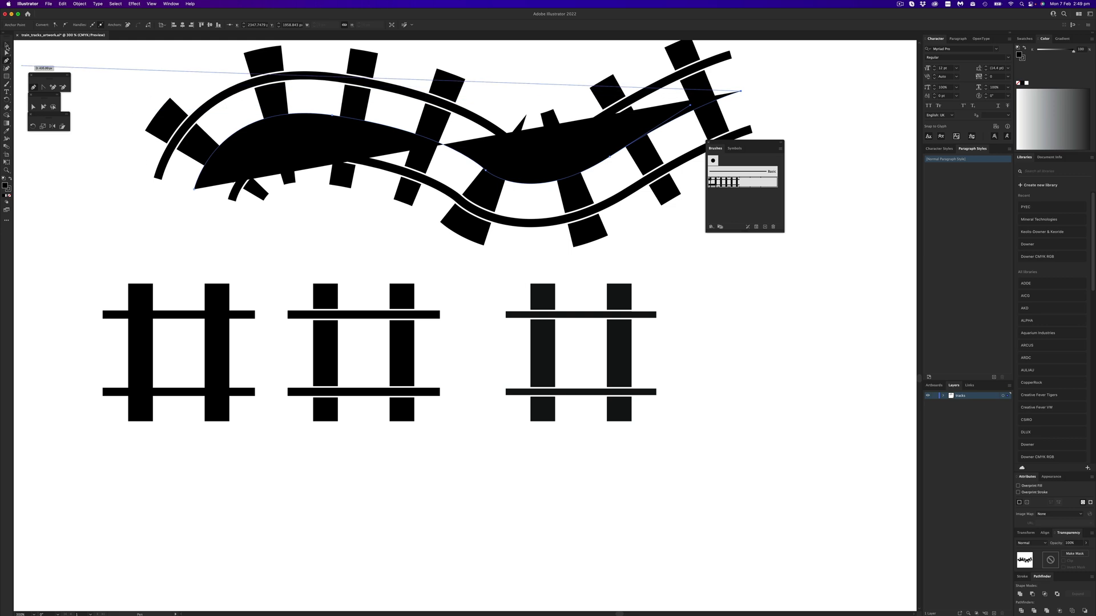
{"action": "key", "text": "space"}
{"action": "left_click_drag", "start_coordinate": [544, 282], "coordinate": [510, 376]}
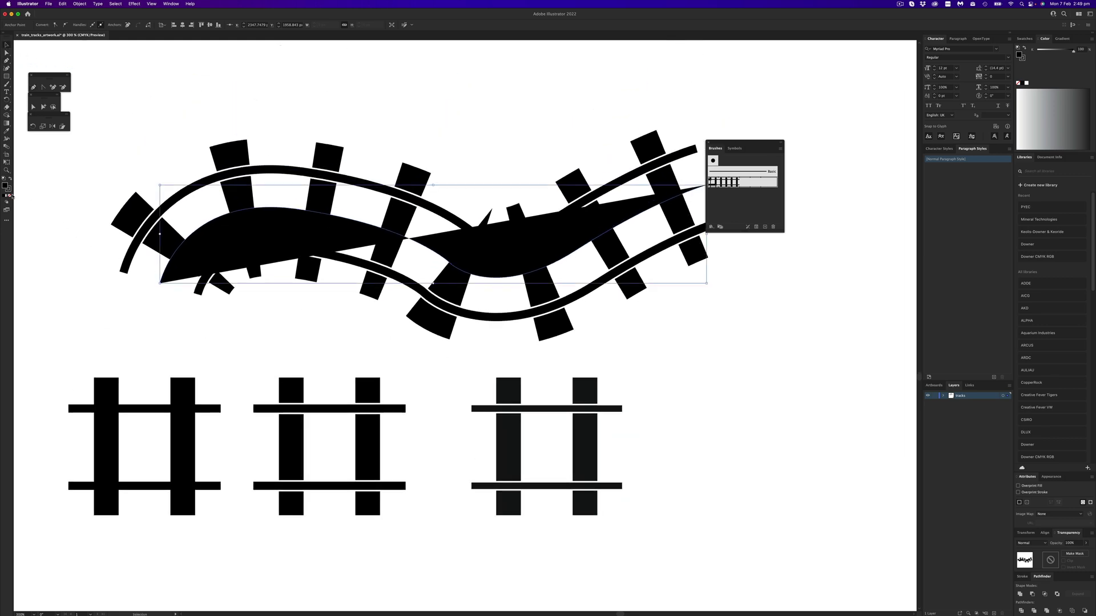
{"action": "left_click", "coordinate": [9, 196]}
{"action": "left_click", "coordinate": [89, 292]}
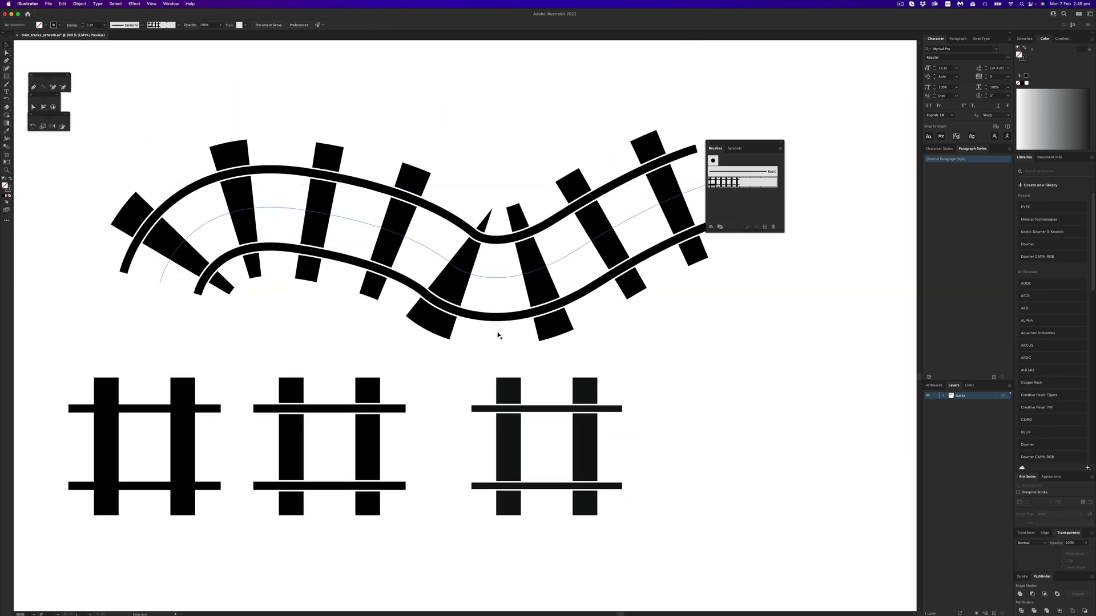
{"action": "left_click", "coordinate": [457, 268]}
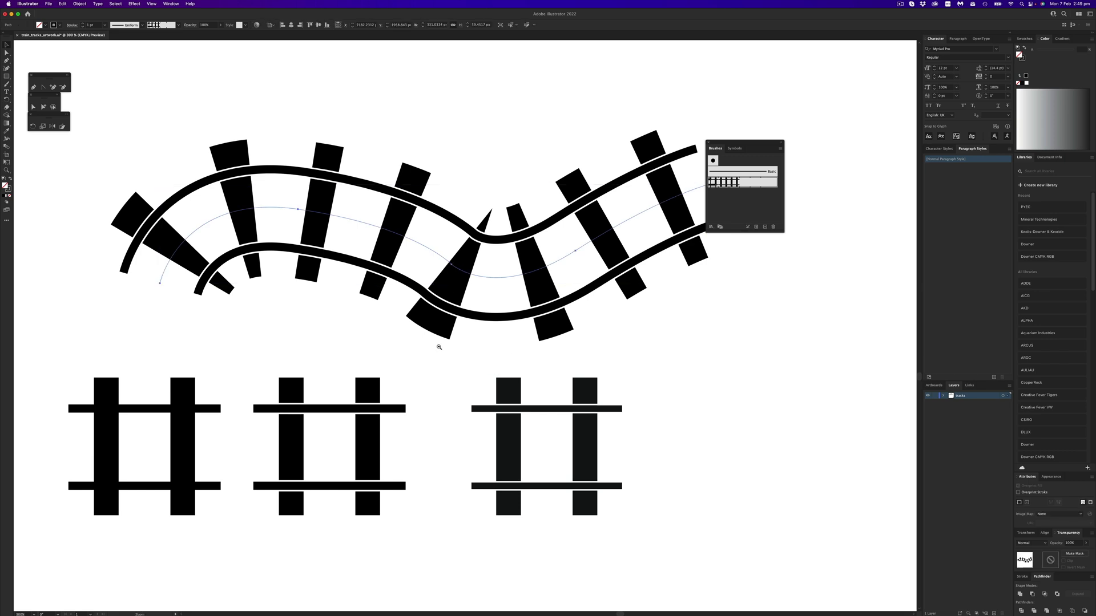
Draw a square about 130 px wide below the tiles and a circle about 188 px in diameter beside it
{"action": "key", "text": "ctrl+minus"}
{"action": "key", "text": "ctrl+minus"}
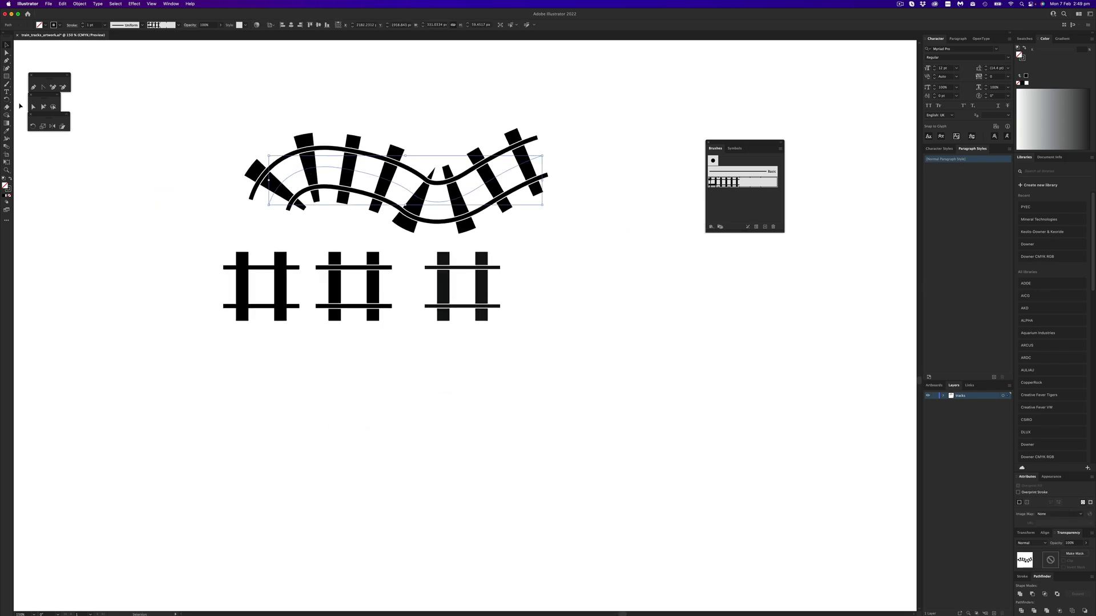
{"action": "left_click", "coordinate": [7, 76]}
{"action": "left_click_drag", "start_coordinate": [266, 415], "coordinate": [374, 522]}
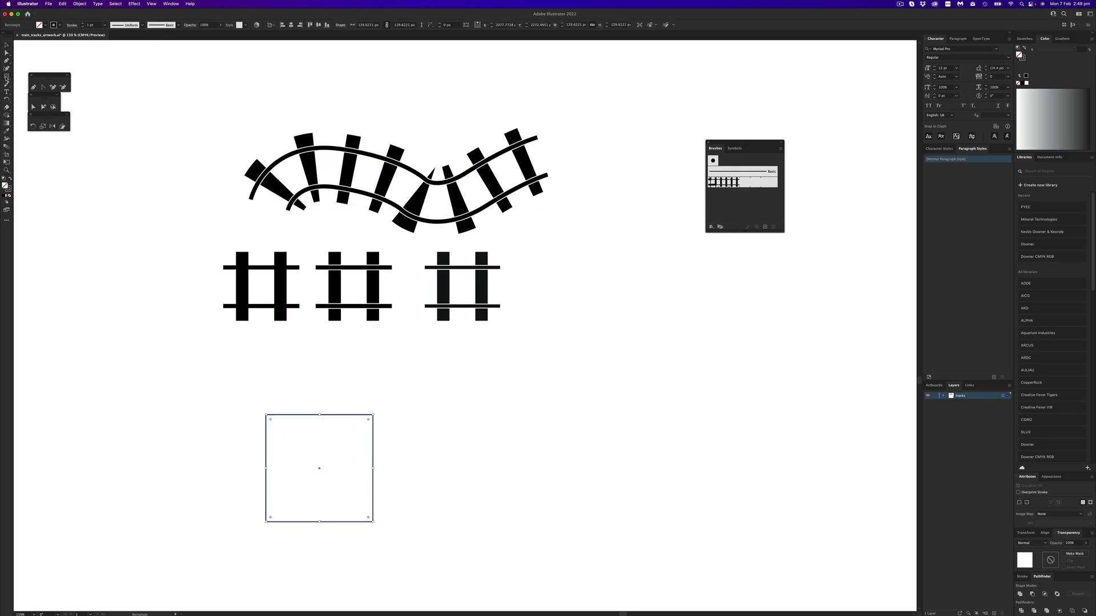
{"action": "left_click_drag", "start_coordinate": [7, 78], "coordinate": [42, 90]}
{"action": "left_click_drag", "start_coordinate": [501, 403], "coordinate": [656, 558]}
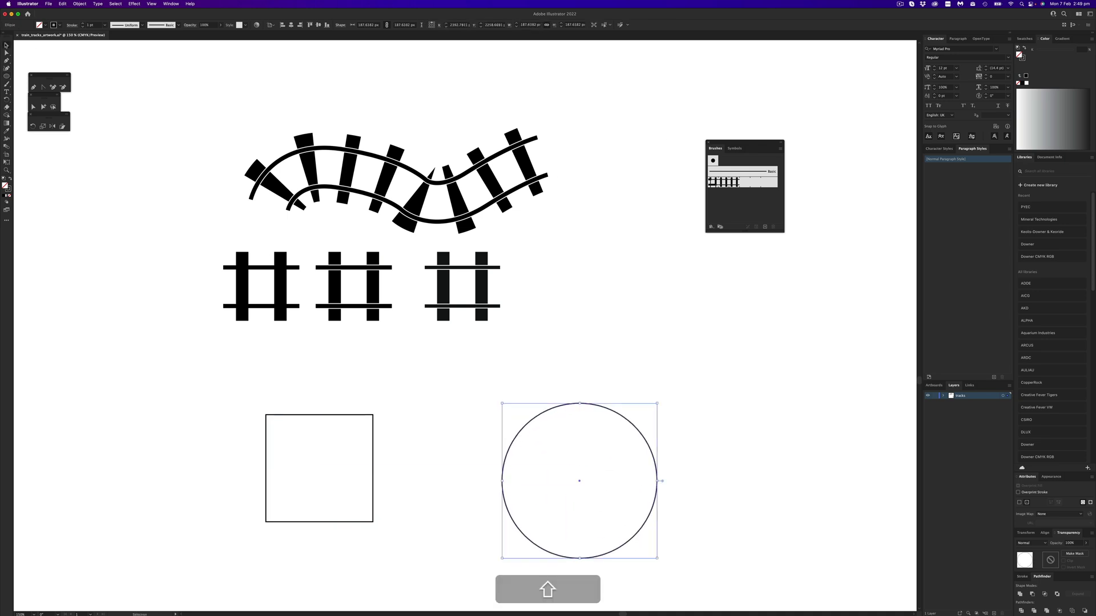
Apply the Train Tracks brush to both the square and the circle
{"action": "left_click_drag", "start_coordinate": [188, 398], "coordinate": [560, 490]}
{"action": "left_click", "coordinate": [726, 184]}
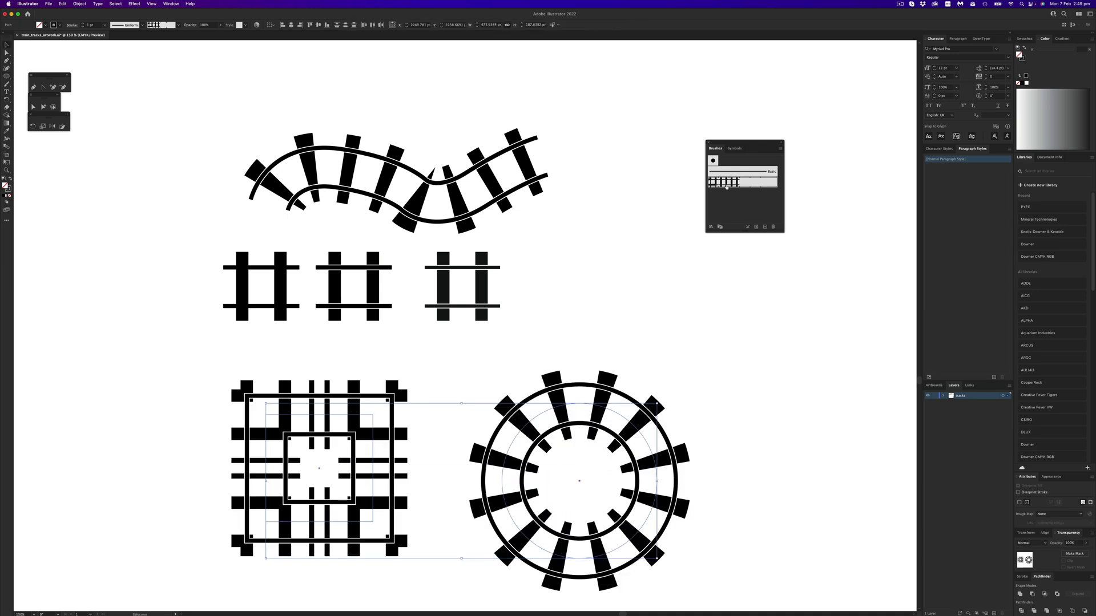
{"action": "left_click", "coordinate": [626, 348]}
Try to enlarge the square track proportionally to about 336 px and reposition it
{"action": "scroll", "coordinate": [626, 348], "scroll_direction": "down", "scroll_amount": 3}
{"action": "scroll", "coordinate": [626, 348], "scroll_direction": "right", "scroll_amount": 3}
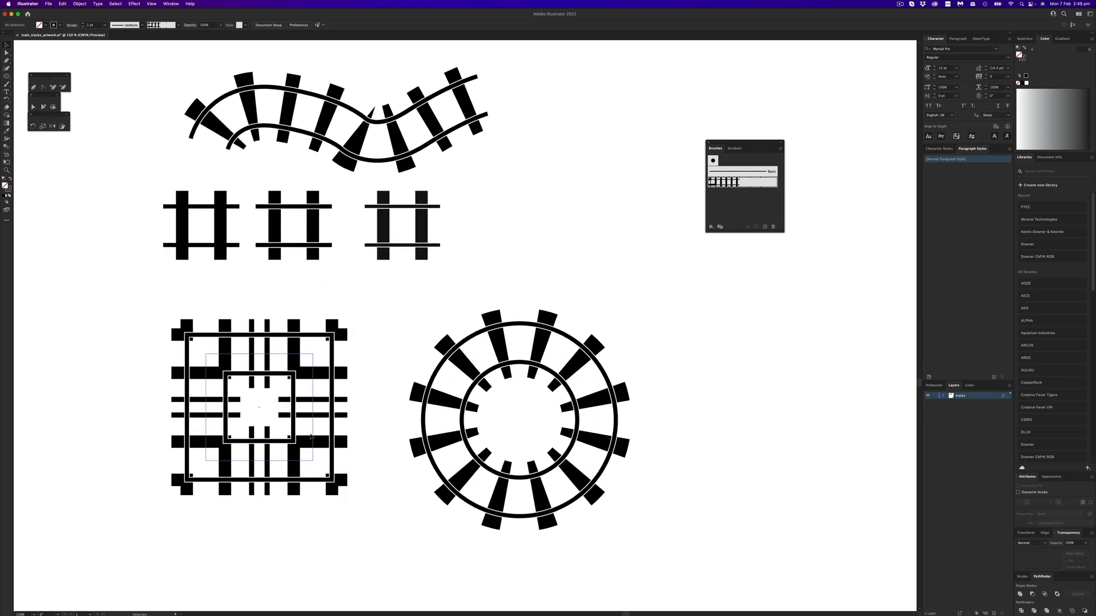
{"action": "left_click", "coordinate": [218, 460]}
{"action": "key", "text": "super+minus"}
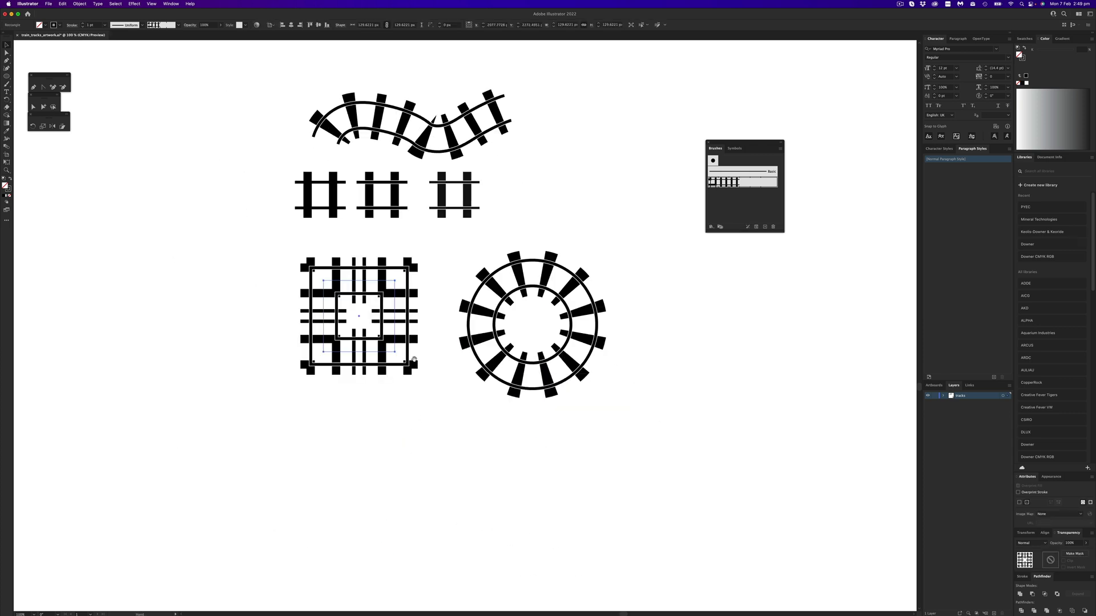
{"action": "scroll", "coordinate": [413, 360], "scroll_direction": "right", "scroll_amount": 1}
{"action": "left_click_drag", "start_coordinate": [311, 361], "coordinate": [206, 464]}
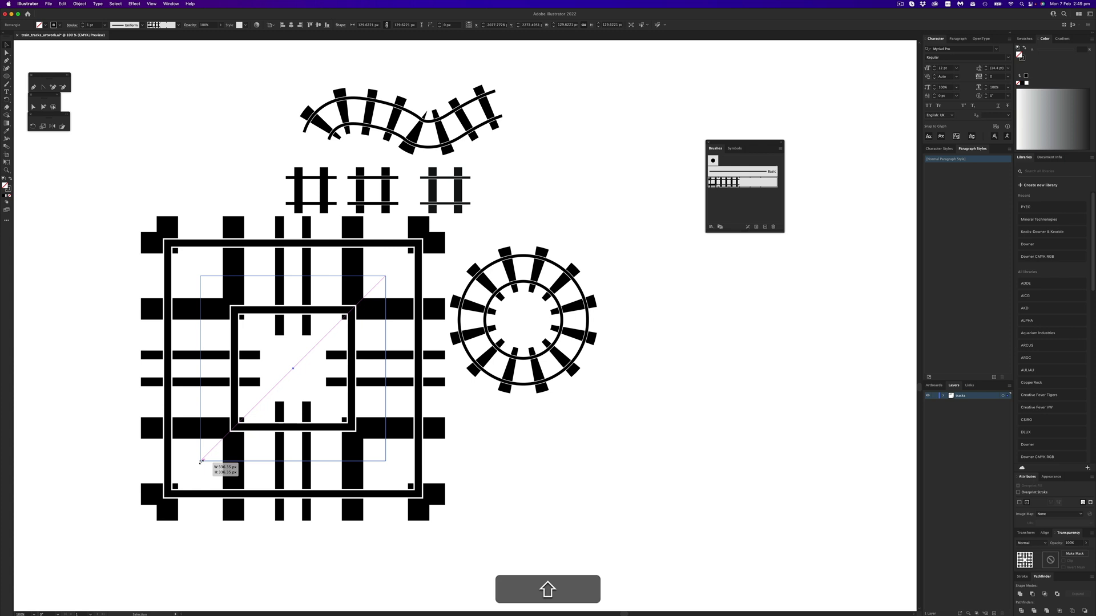
{"action": "left_click_drag", "start_coordinate": [364, 278], "coordinate": [358, 298]}
Undo the enlargement and move of the square track, leaving the Scale settings unapplied
{"action": "key", "text": "s"}
{"action": "key", "text": "Return"}
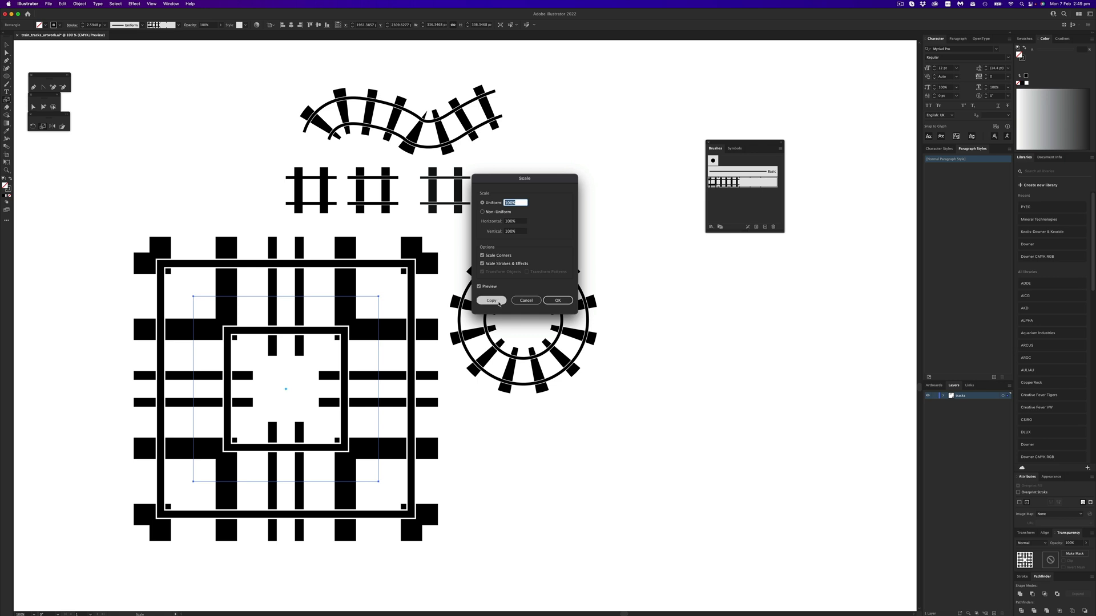
{"action": "left_click", "coordinate": [527, 300]}
{"action": "key", "text": "super+z"}
{"action": "key", "text": "super+z"}
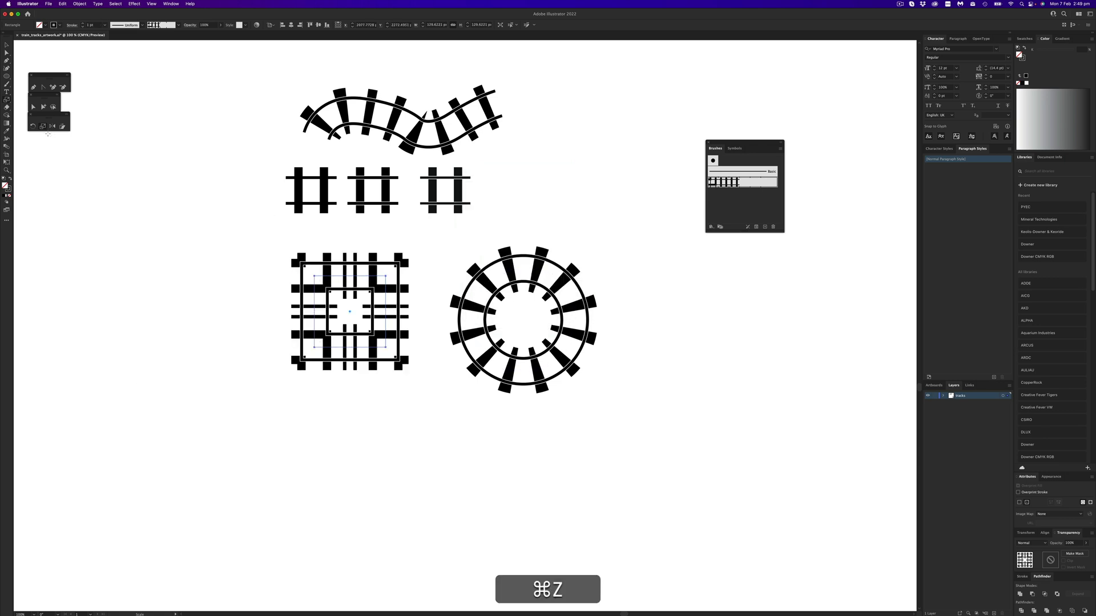
Turn off Scale Strokes & Effects and enlarge the square track proportionally from its lower-left corner
{"action": "double_click", "coordinate": [44, 127]}
{"action": "left_click", "coordinate": [501, 257]}
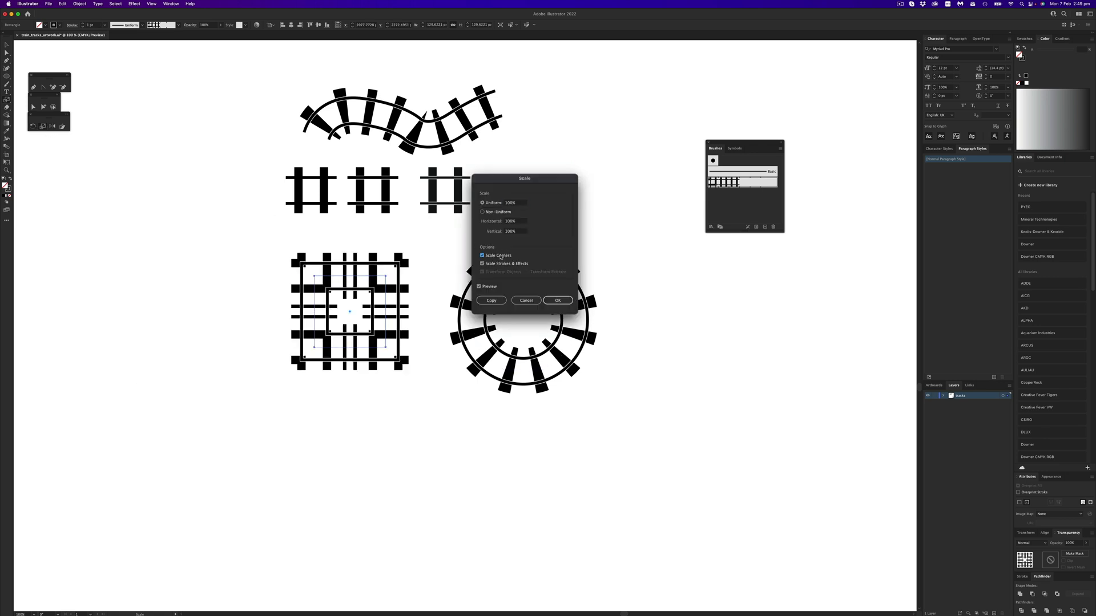
{"action": "left_click", "coordinate": [499, 264]}
{"action": "left_click", "coordinate": [565, 301]}
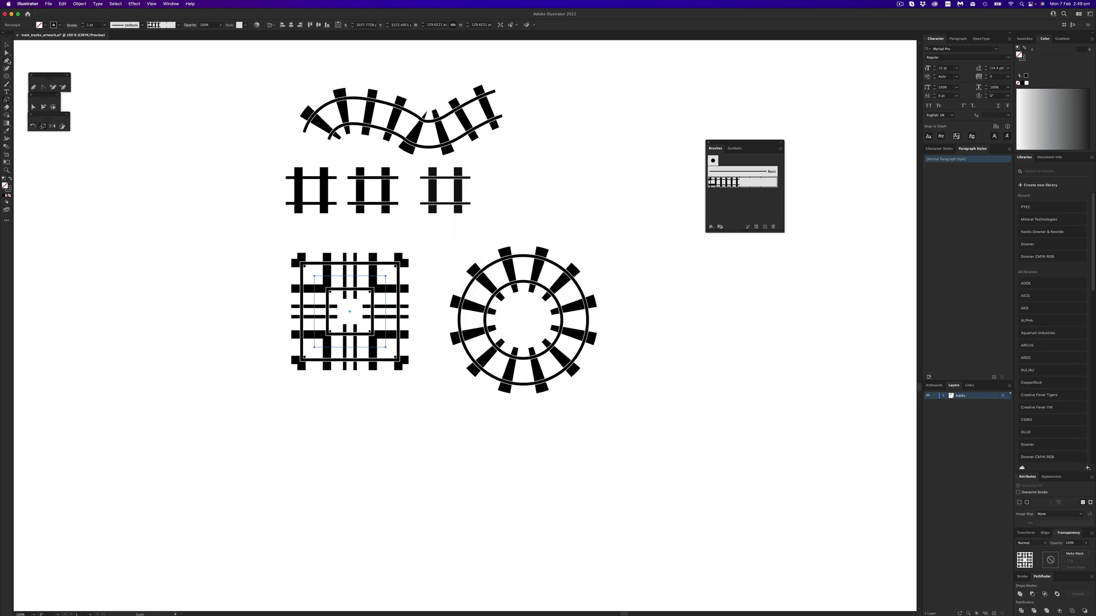
{"action": "left_click", "coordinate": [7, 45]}
{"action": "left_click_drag", "start_coordinate": [314, 346], "coordinate": [126, 579]}
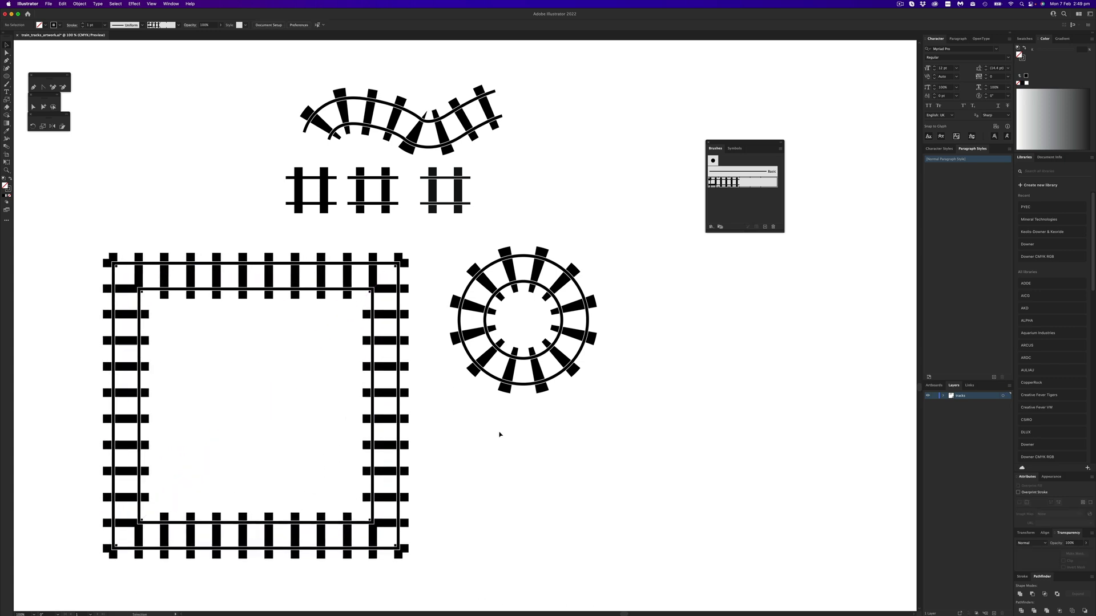
Reduce the circular track's stroke weight to 0.25 pt
{"action": "left_click_drag", "start_coordinate": [522, 441], "coordinate": [581, 388]}
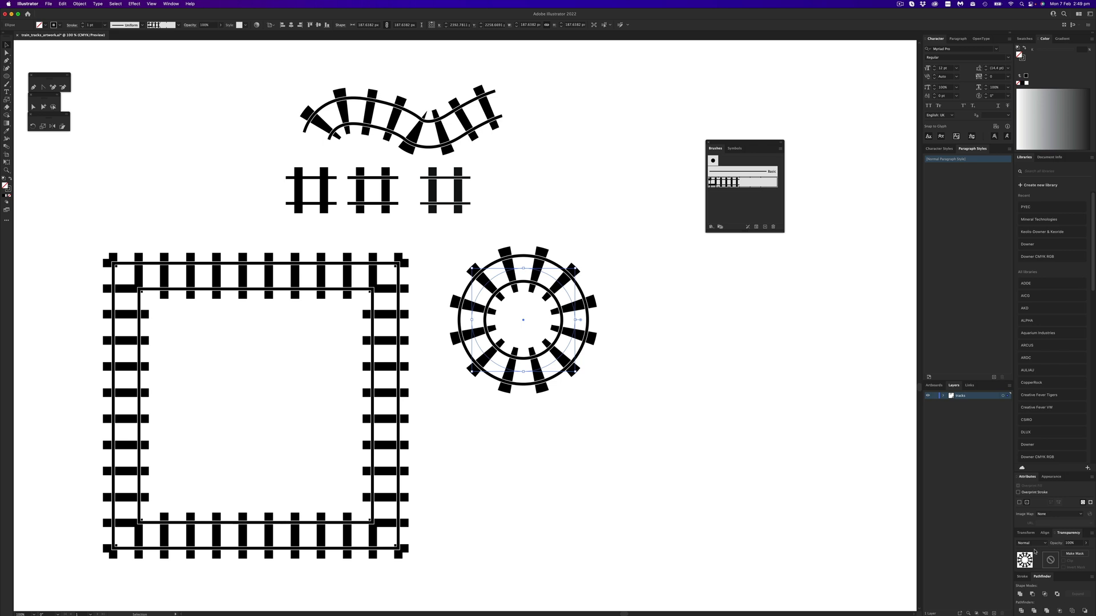
{"action": "left_click", "coordinate": [1022, 576]}
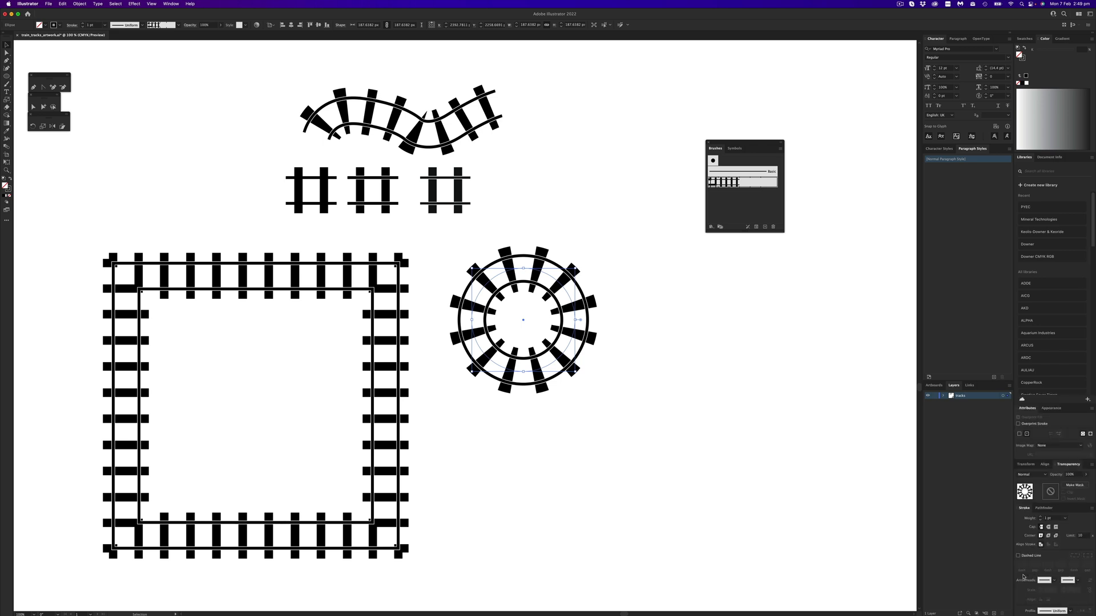
{"action": "left_click", "coordinate": [1039, 520]}
{"action": "left_click", "coordinate": [1040, 520]}
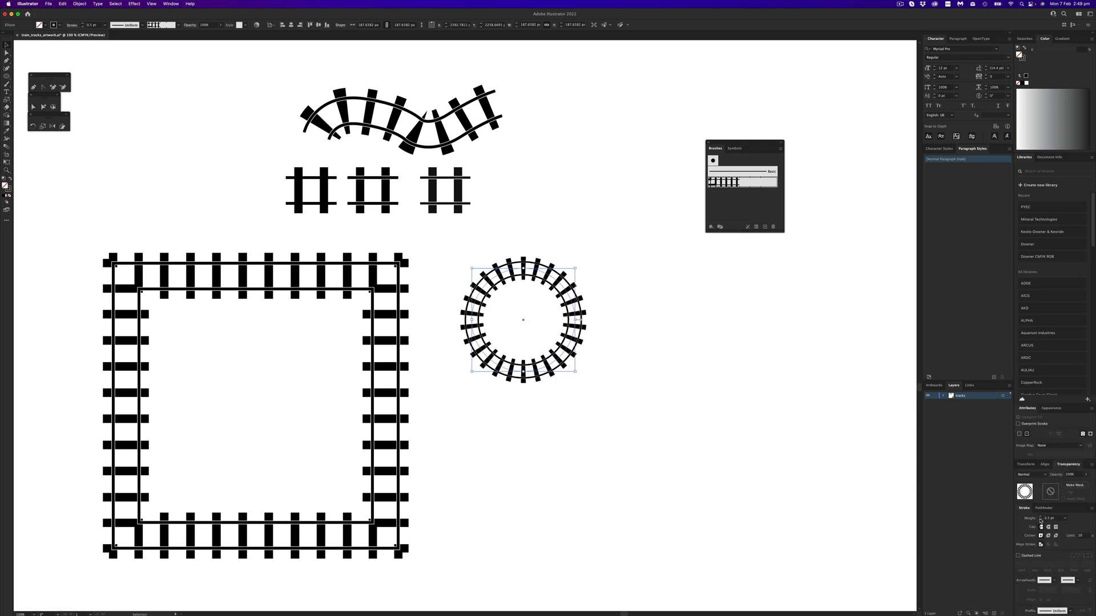
{"action": "left_click", "coordinate": [1040, 519]}
{"action": "left_click", "coordinate": [705, 501]}
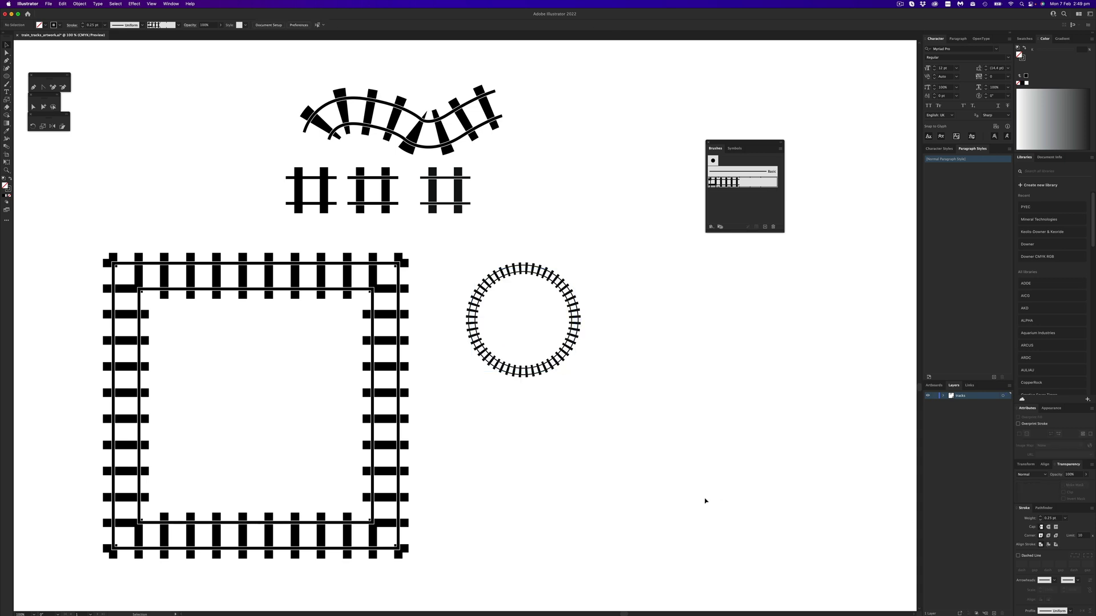
Try Auto-Between and Auto-Centered outer corner tiles on the Train Tracks brush, with Preview on, and restore Auto-Sliced
{"action": "double_click", "coordinate": [732, 183]}
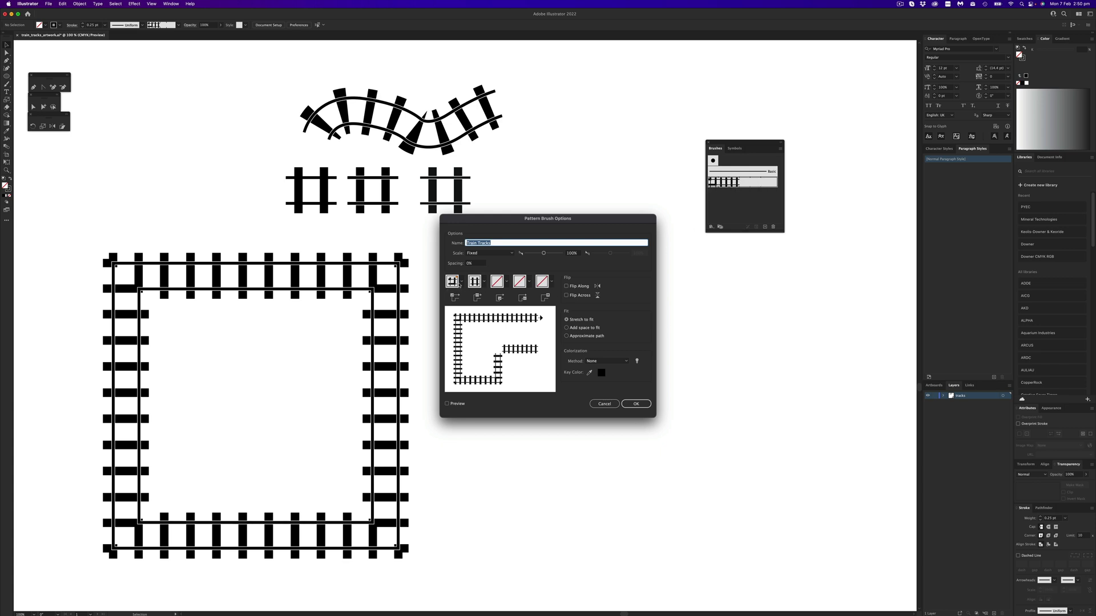
{"action": "left_click", "coordinate": [459, 284]}
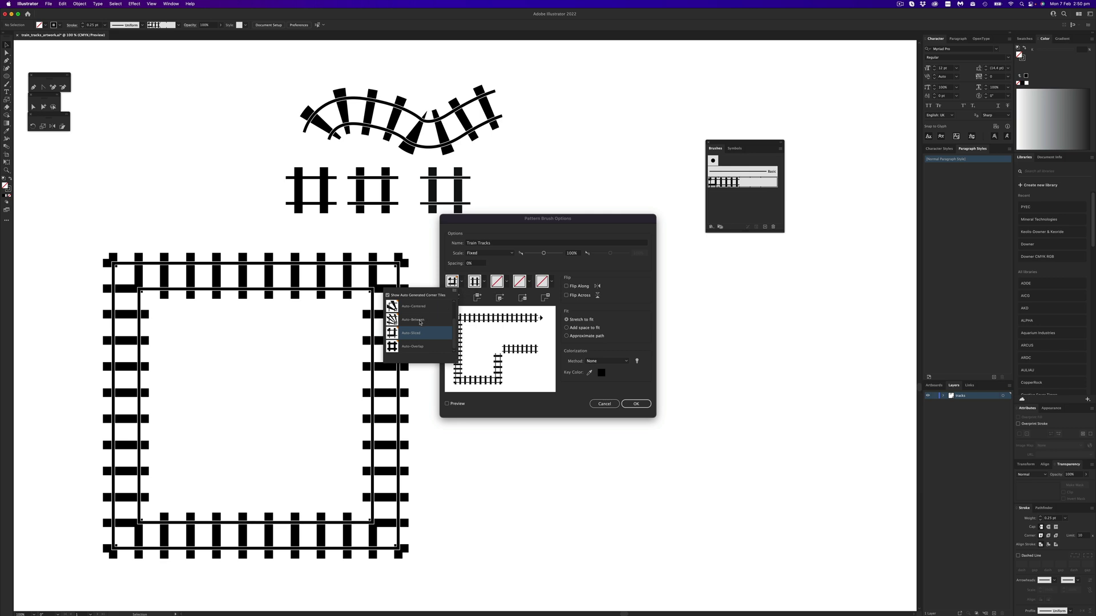
{"action": "left_click", "coordinate": [413, 320]}
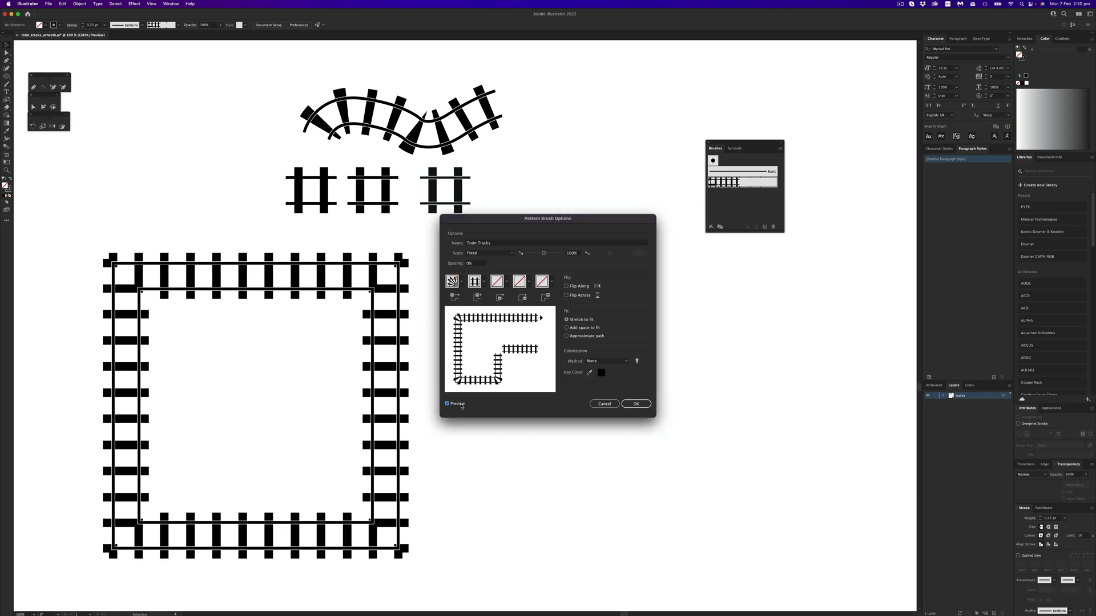
{"action": "left_click_drag", "start_coordinate": [487, 222], "coordinate": [712, 278]}
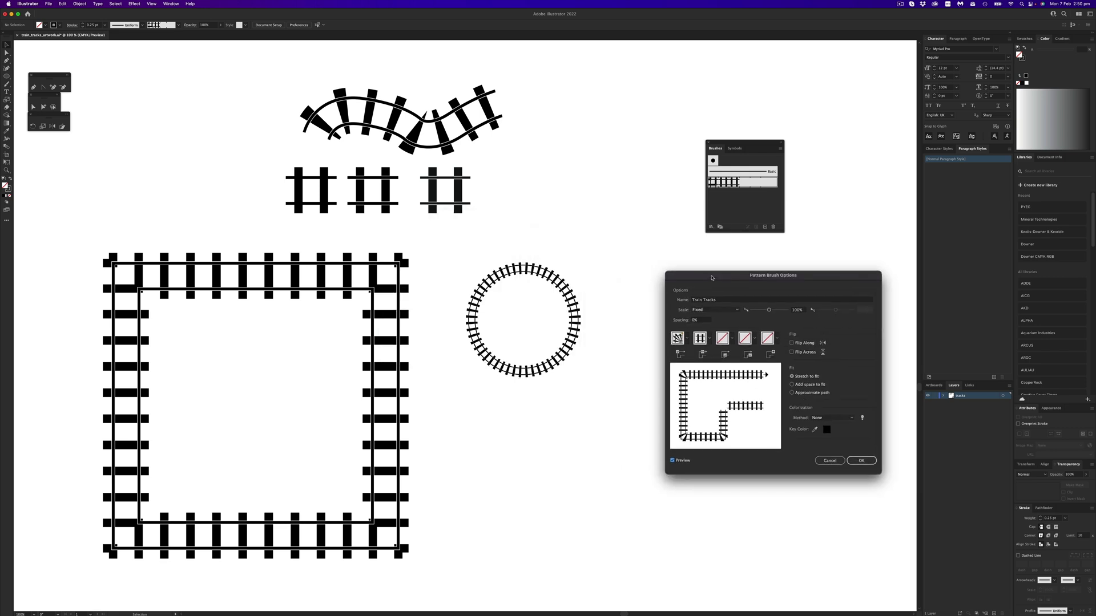
{"action": "left_click", "coordinate": [674, 340]}
{"action": "left_click", "coordinate": [656, 363]}
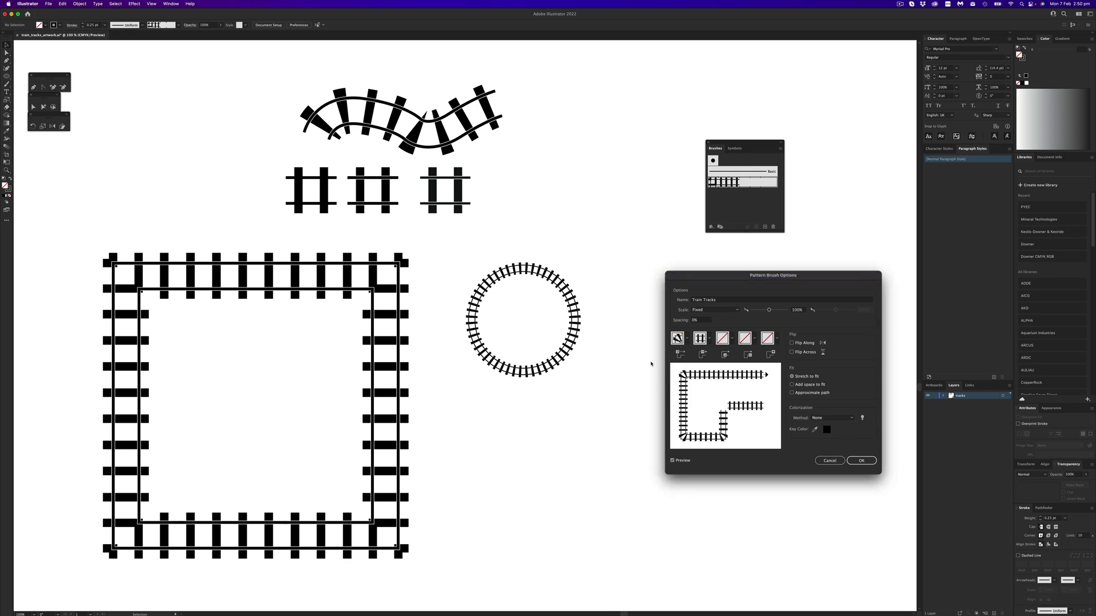
{"action": "left_click", "coordinate": [677, 338]}
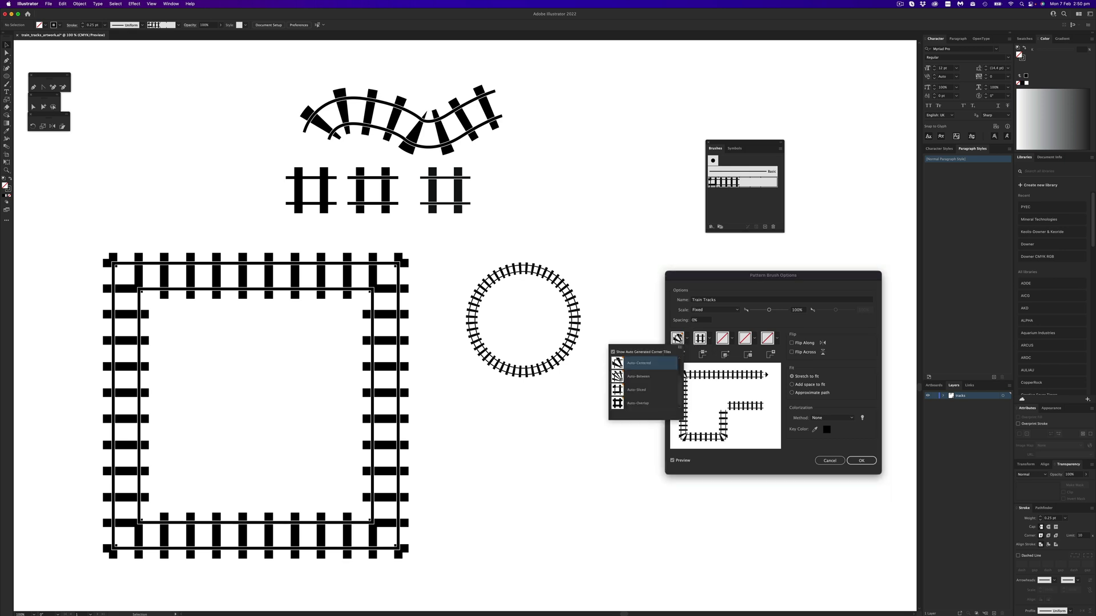
{"action": "left_click", "coordinate": [639, 390]}
{"action": "left_click", "coordinate": [852, 461]}
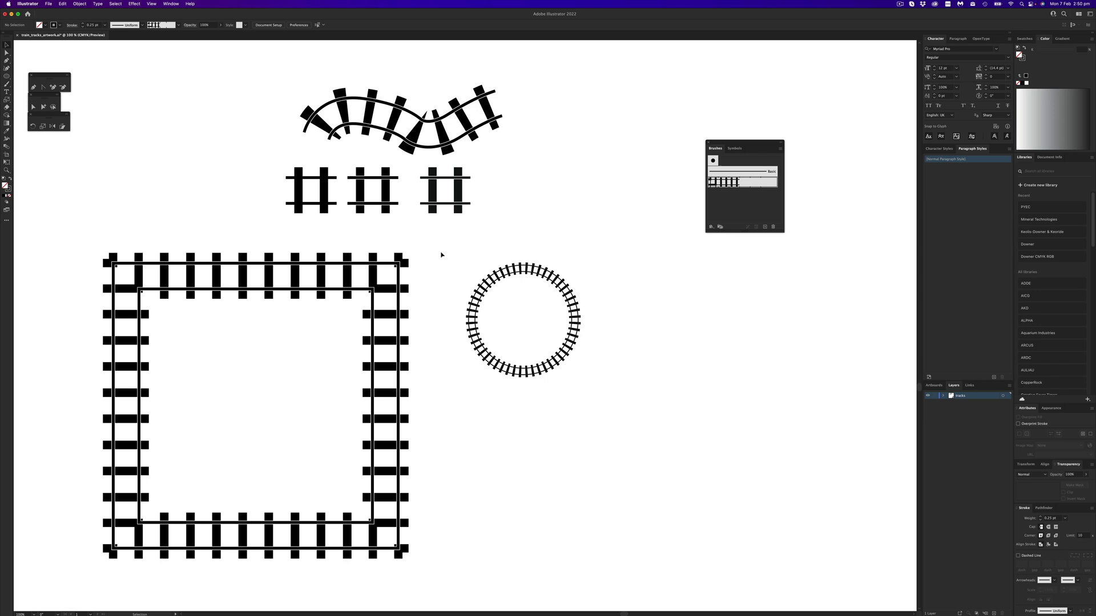
Delete the short wavy track above the three track tiles
{"action": "left_click", "coordinate": [399, 123]}
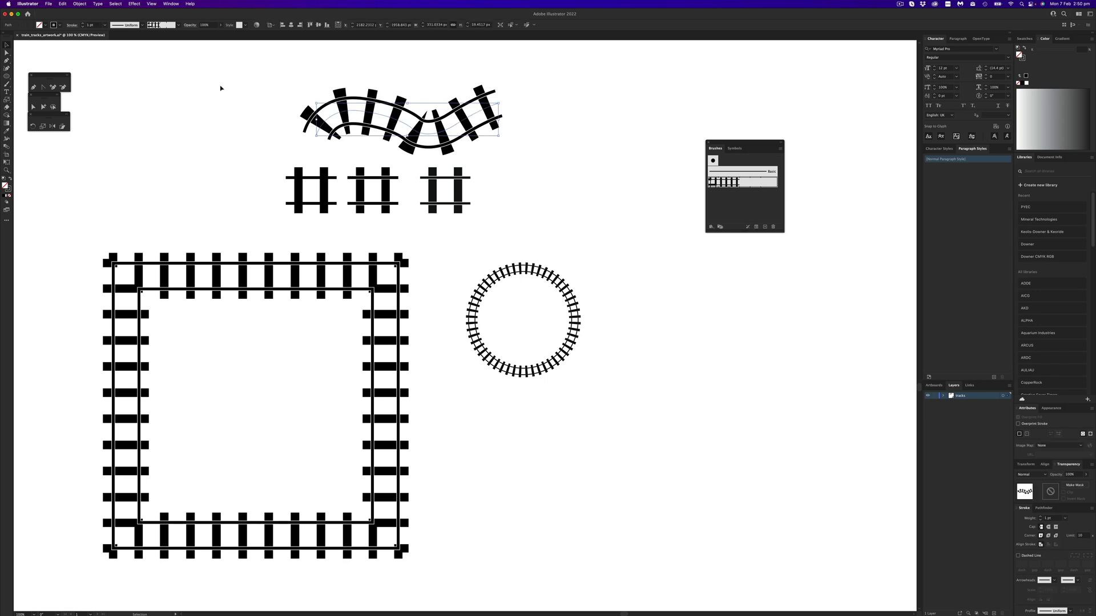
{"action": "key", "text": "Delete"}
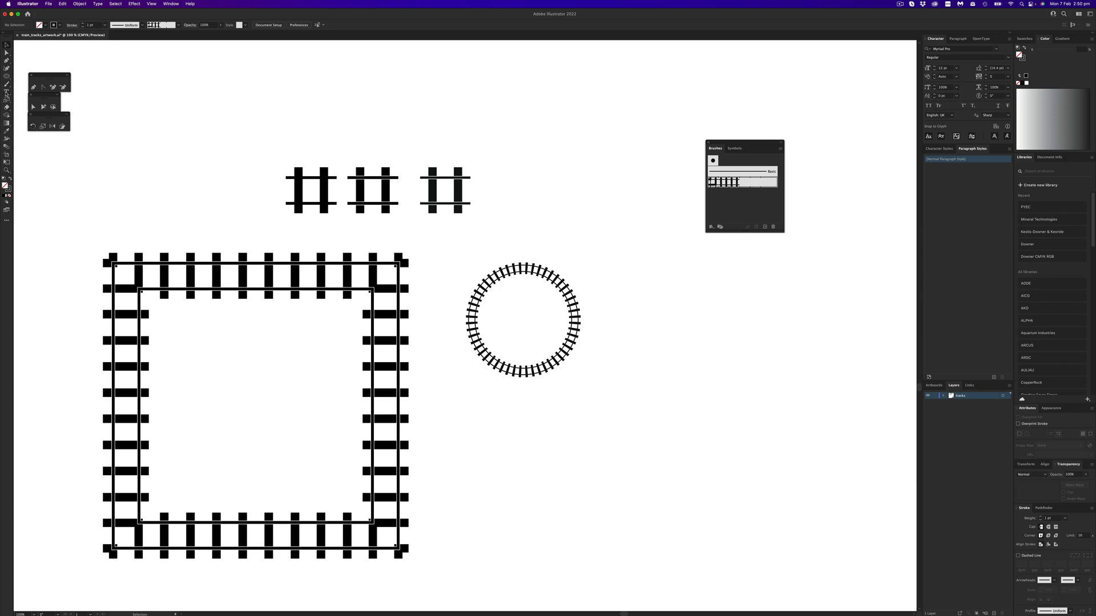
Draw a long winding open path about 1180 px wide with the Curvature tool and apply the Train Tracks brush to it
{"action": "left_click", "coordinate": [7, 68]}
{"action": "left_click", "coordinate": [218, 120]}
{"action": "left_click", "coordinate": [338, 87]}
{"action": "left_click", "coordinate": [386, 131]}
{"action": "left_click", "coordinate": [485, 112]}
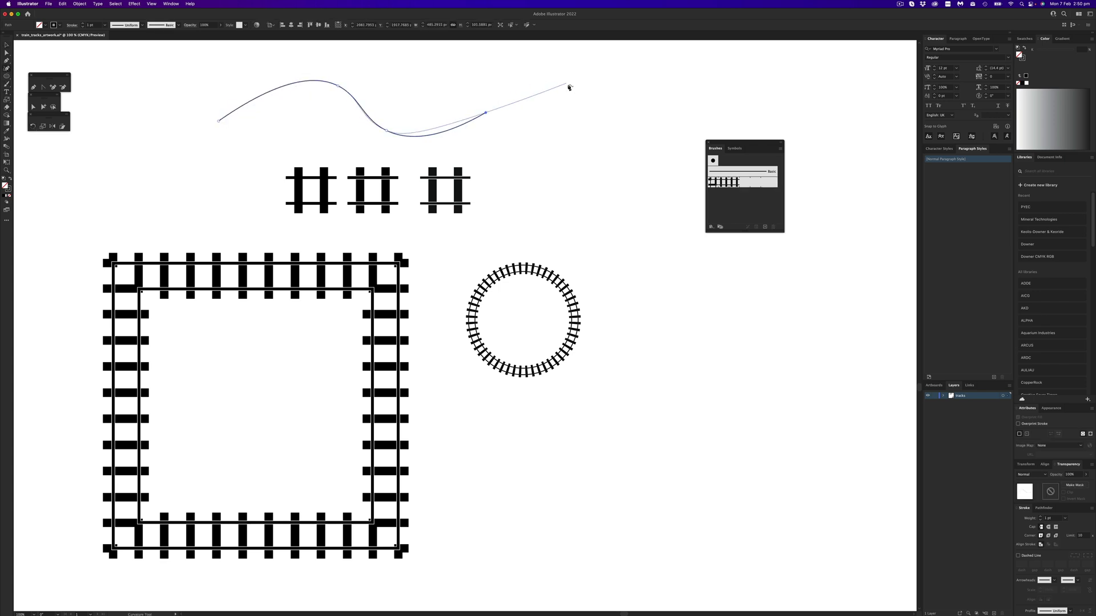
{"action": "left_click", "coordinate": [567, 84]}
{"action": "left_click", "coordinate": [664, 193]}
{"action": "left_click", "coordinate": [648, 302]}
{"action": "left_click", "coordinate": [730, 374]}
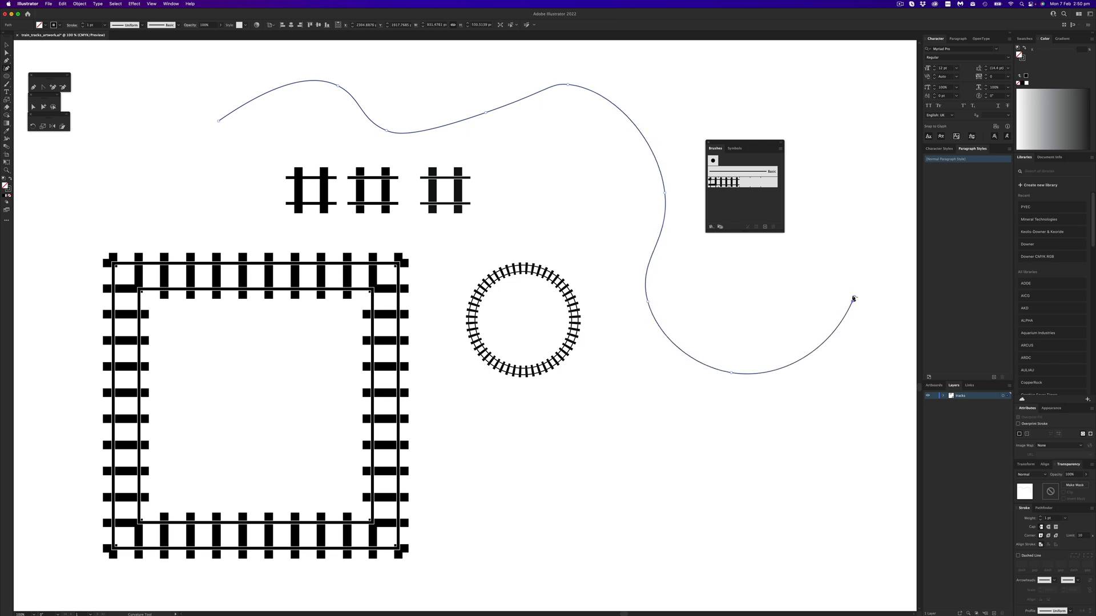
{"action": "left_click", "coordinate": [853, 299]}
{"action": "left_click", "coordinate": [856, 167]}
{"action": "left_click", "coordinate": [750, 62]}
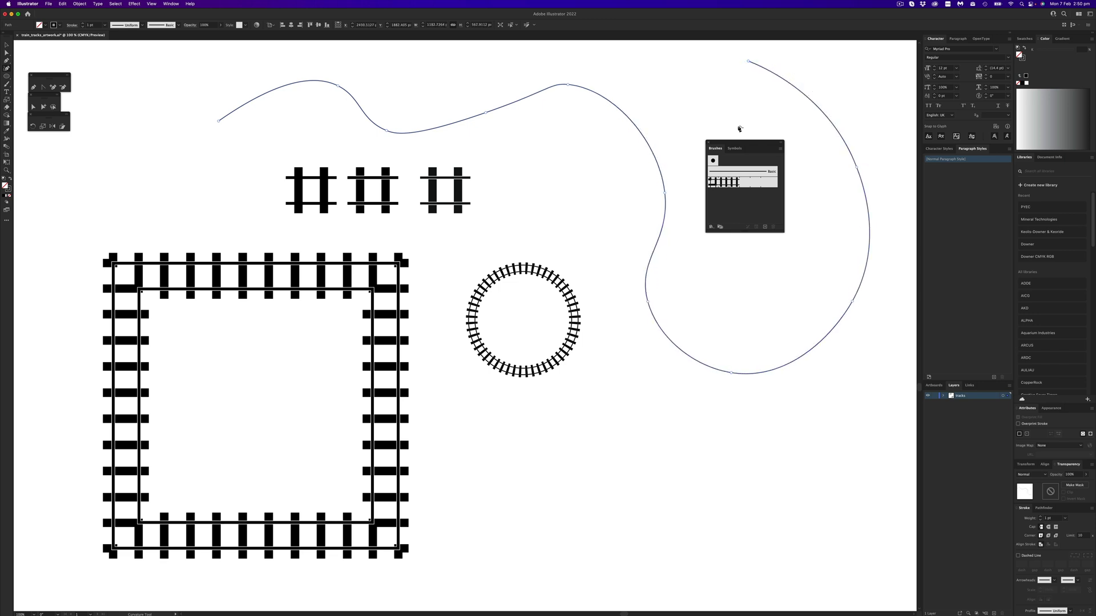
{"action": "left_click", "coordinate": [743, 182]}
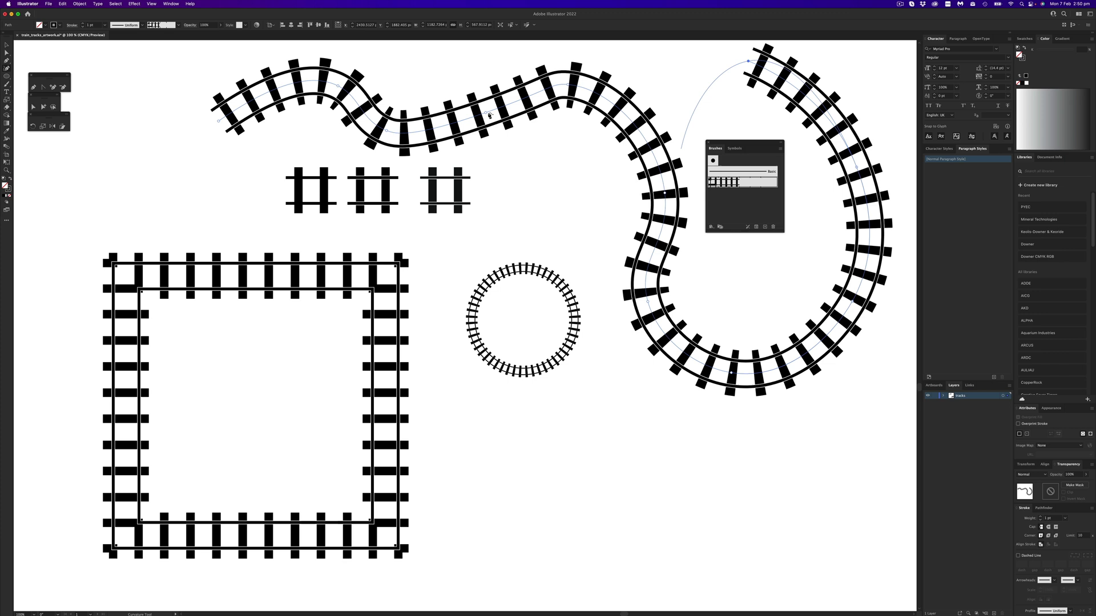
{"action": "left_click", "coordinate": [7, 46]}
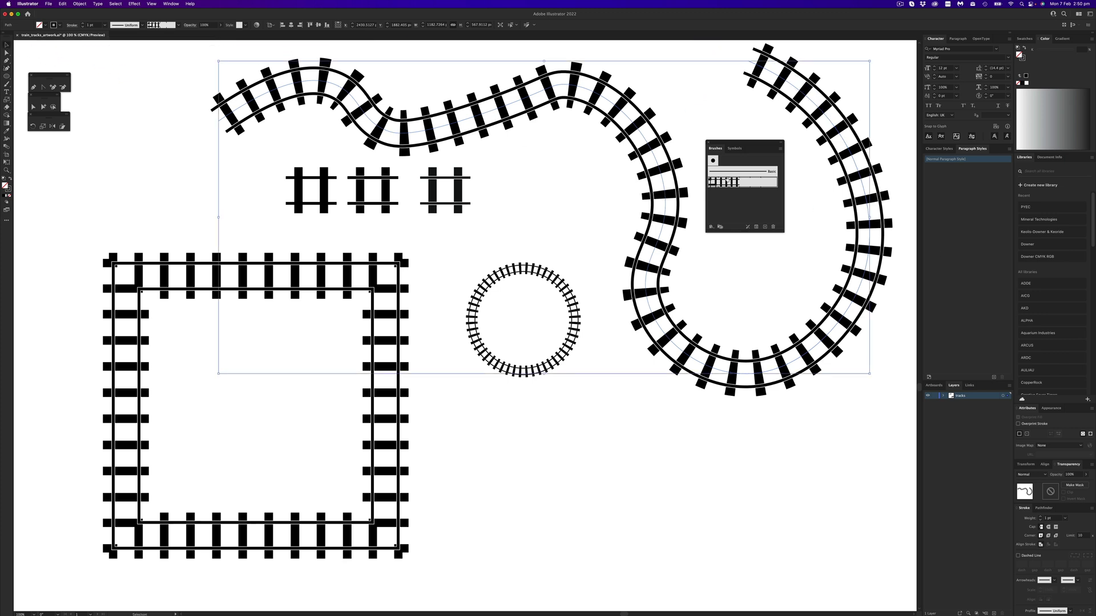
In the Train Tracks brush options, try the Auto-Overlap outer corner tile and settle on Auto-Centered
{"action": "double_click", "coordinate": [727, 182]}
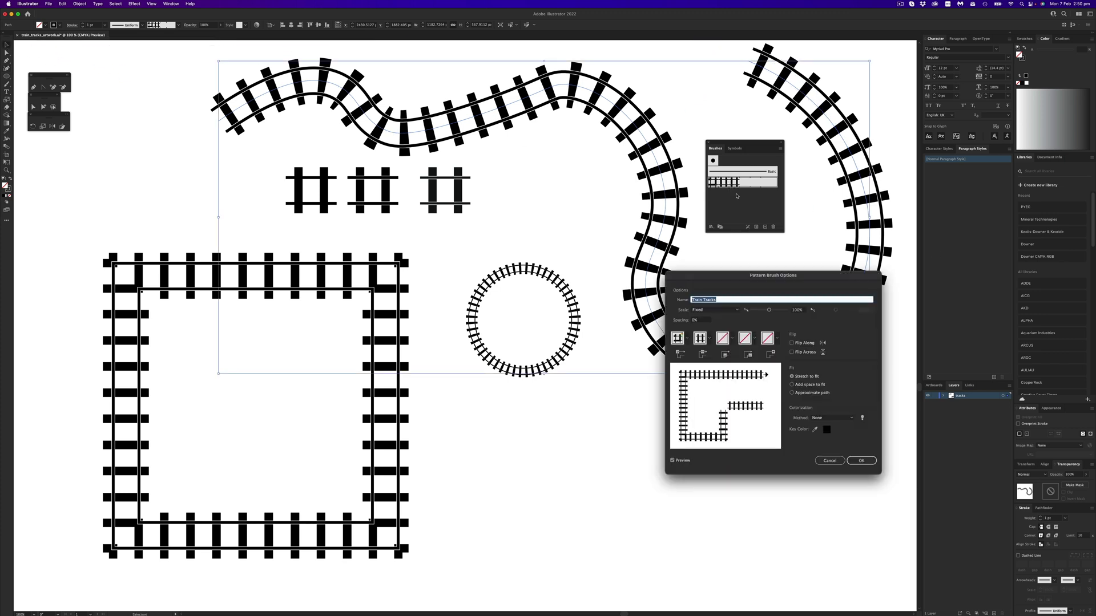
{"action": "left_click_drag", "start_coordinate": [720, 278], "coordinate": [547, 337]}
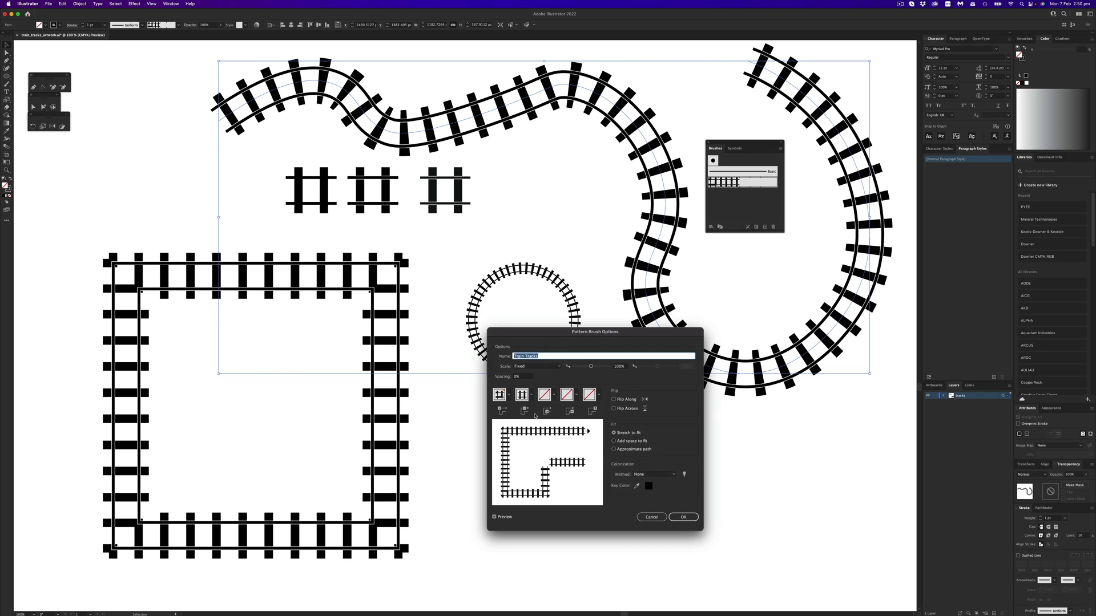
{"action": "left_click", "coordinate": [508, 395]}
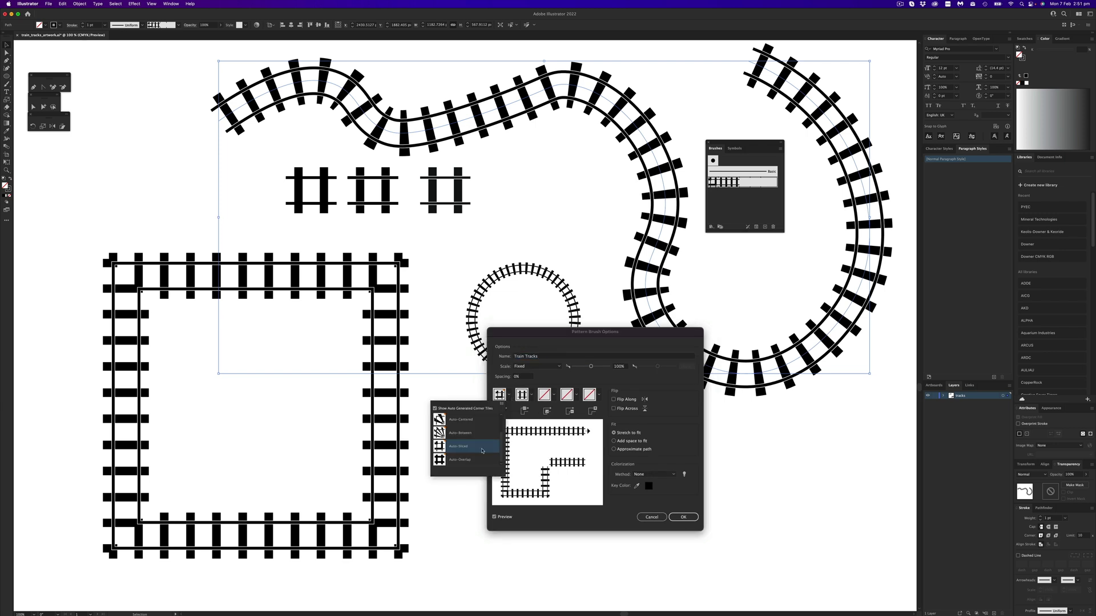
{"action": "left_click", "coordinate": [460, 462]}
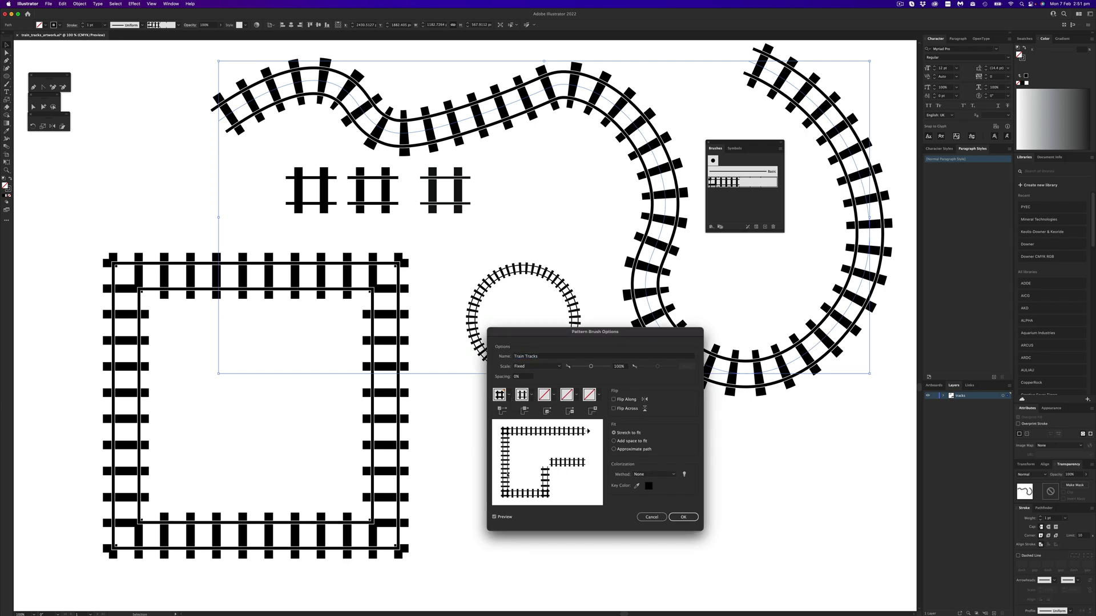
{"action": "left_click", "coordinate": [509, 395]}
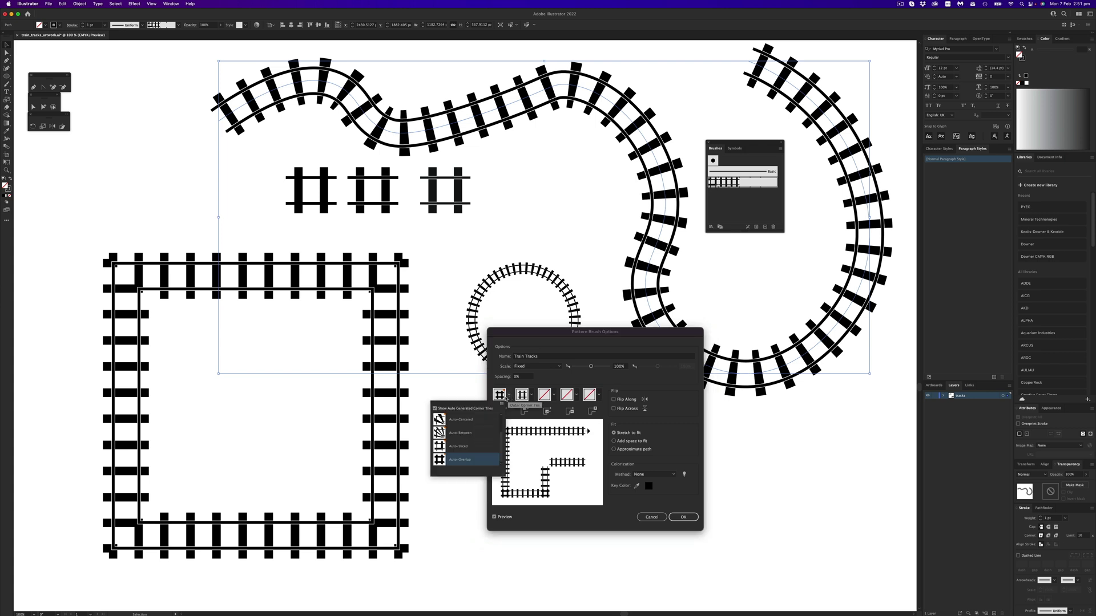
{"action": "left_click", "coordinate": [464, 421]}
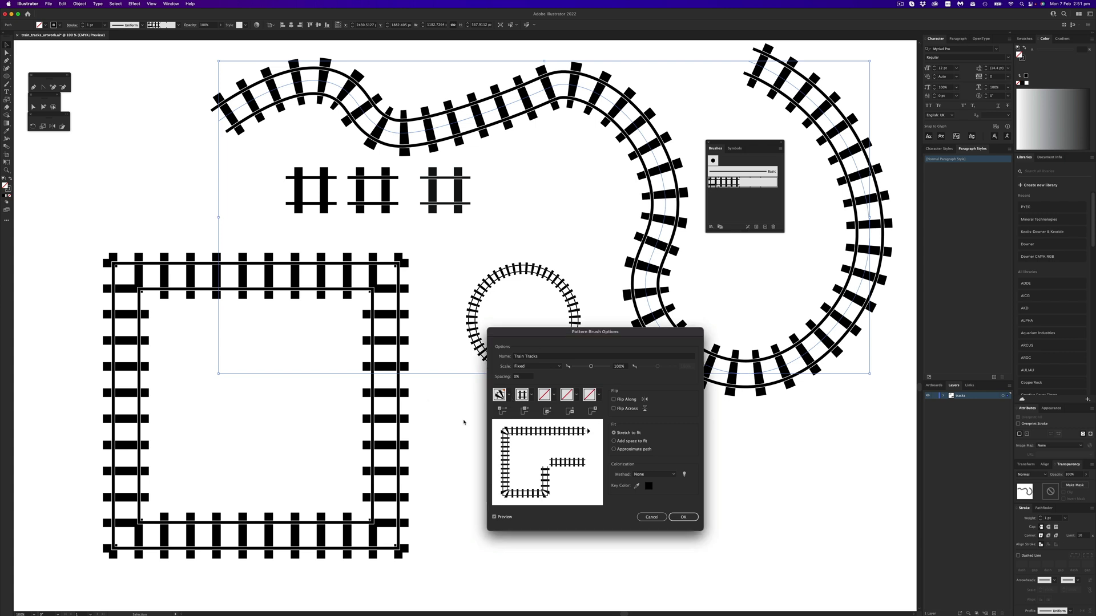
Try a brush spacing of 20% and set it back to 0%
{"action": "double_click", "coordinate": [515, 377]}
{"action": "type", "text": "20"}
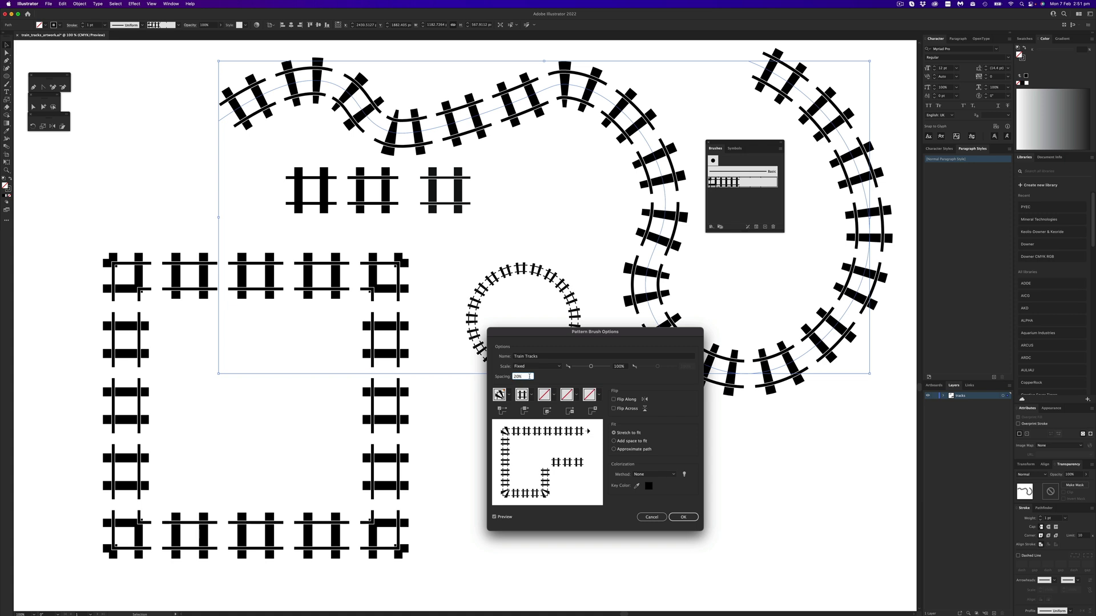
{"action": "left_click_drag", "start_coordinate": [527, 376], "coordinate": [509, 376]}
{"action": "type", "text": "0"}
{"action": "key", "text": "Tab"}
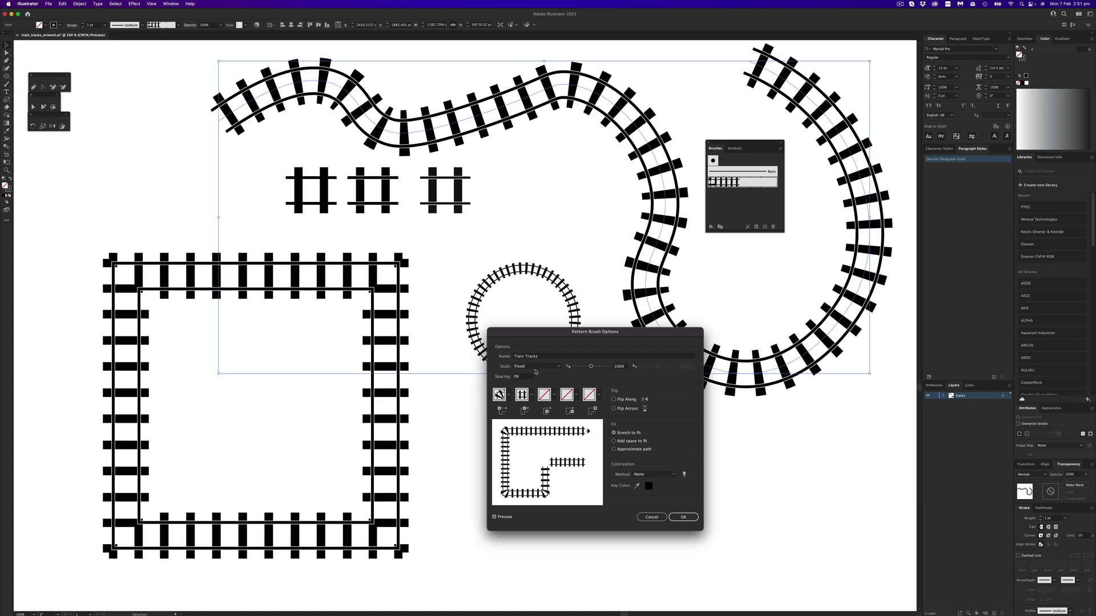
Try the Add space to fit and Approximate path options for the brush and return to Stretch to fit
{"action": "left_click", "coordinate": [614, 441]}
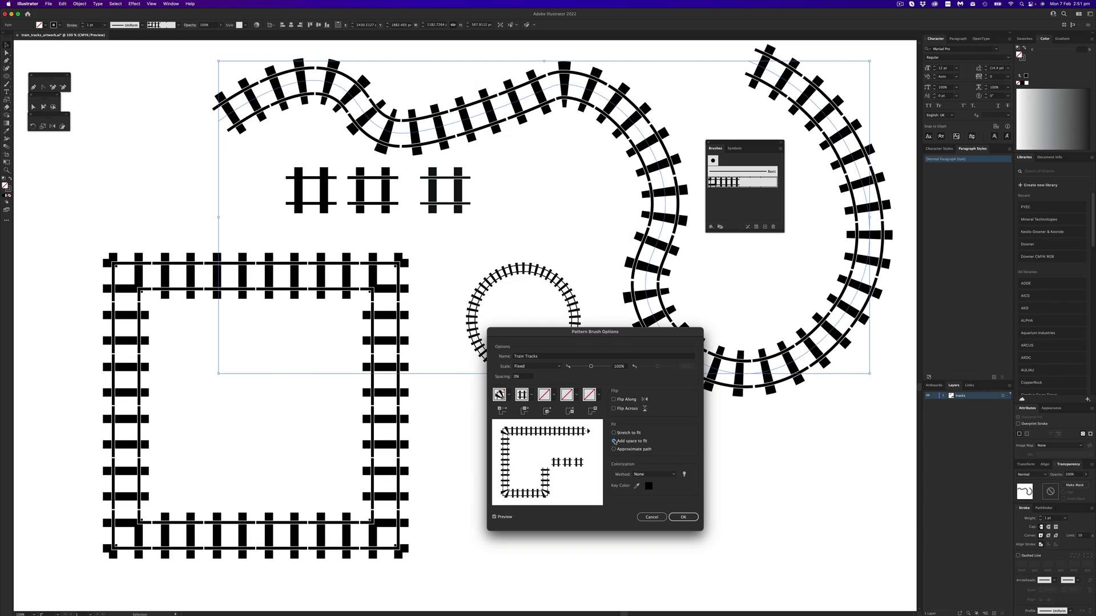
{"action": "left_click", "coordinate": [614, 432]}
{"action": "left_click", "coordinate": [614, 450]}
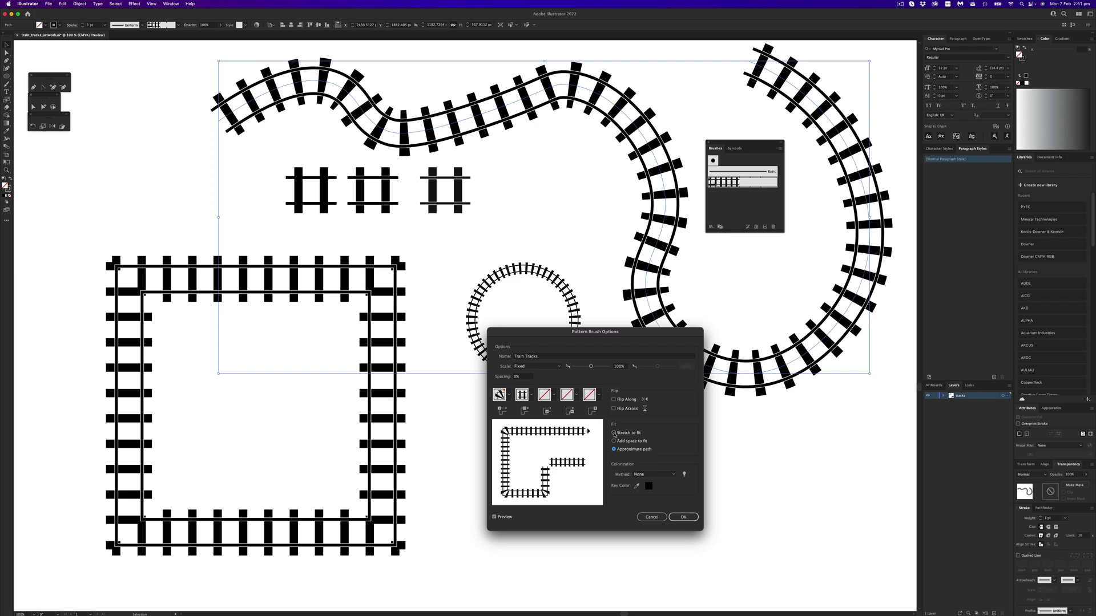
{"action": "left_click", "coordinate": [614, 433]}
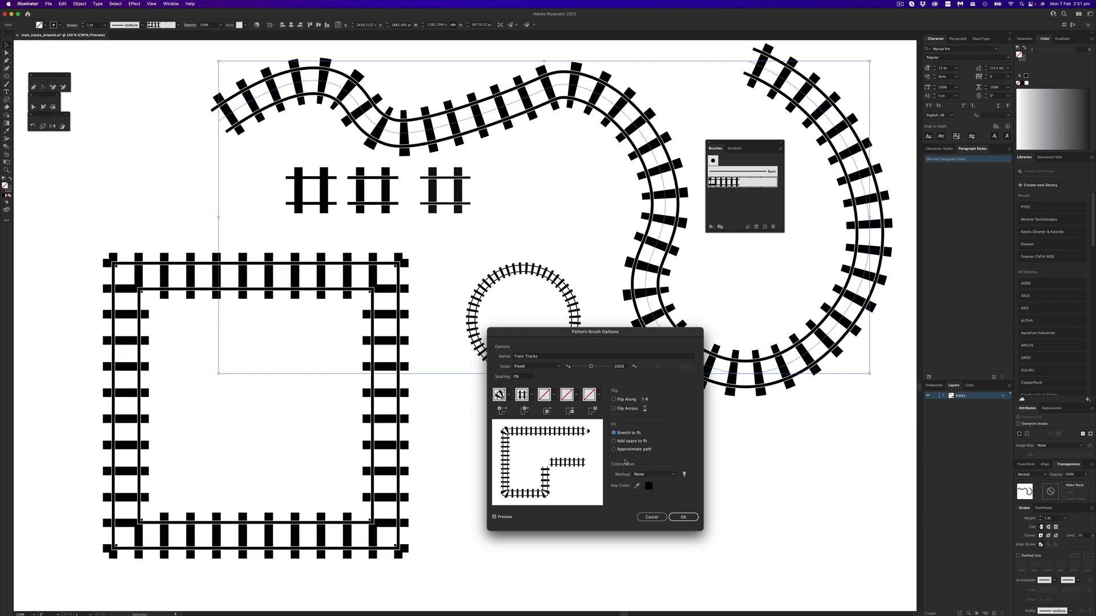
{"action": "left_click", "coordinate": [663, 476]}
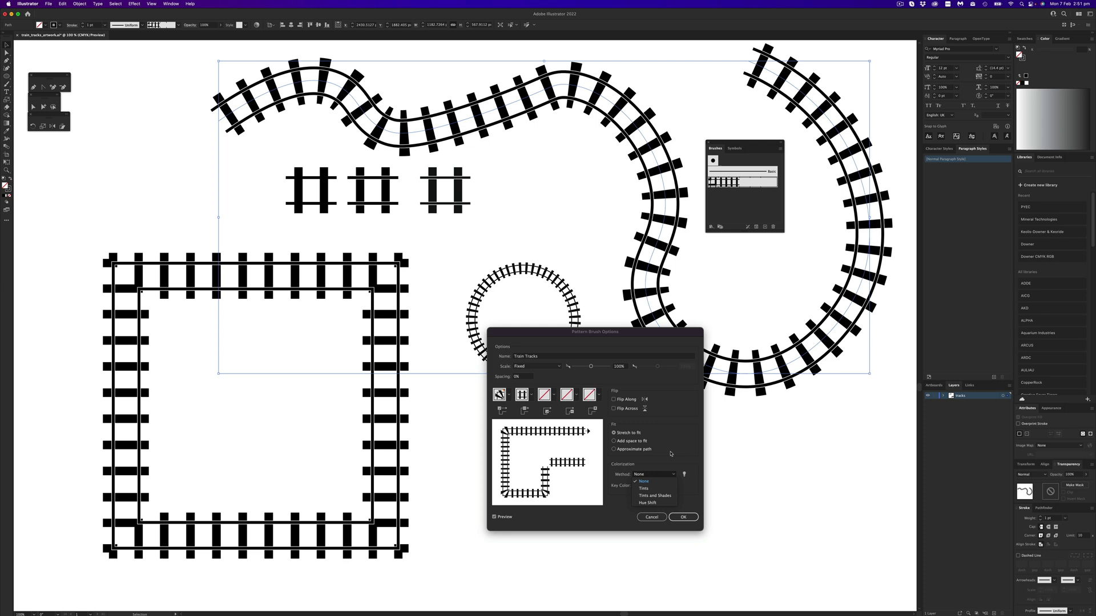
{"action": "left_click", "coordinate": [663, 465]}
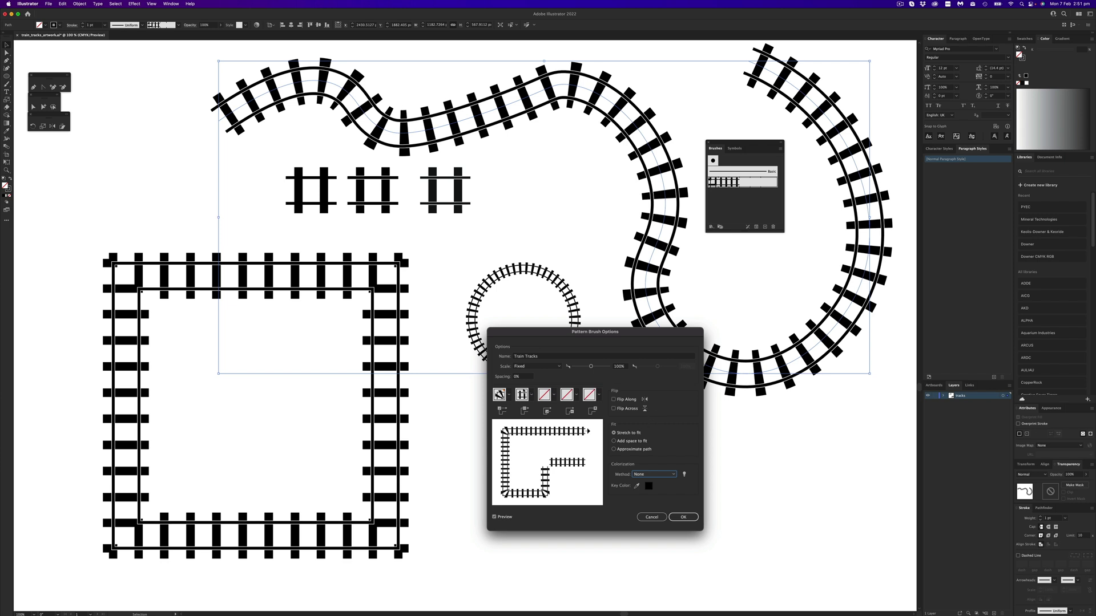
{"action": "left_click", "coordinate": [528, 394]}
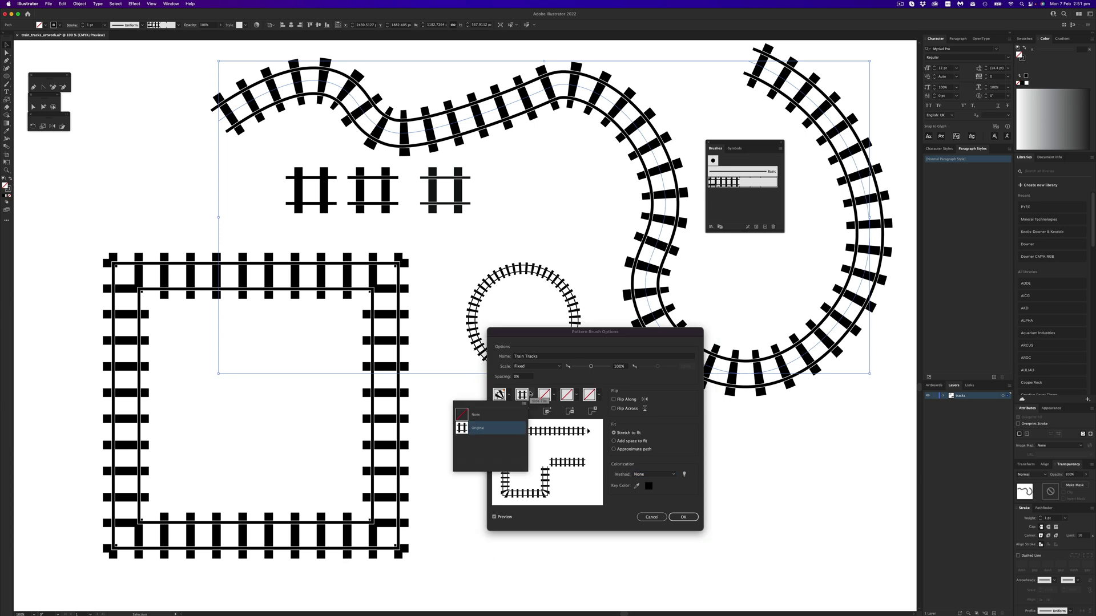
{"action": "left_click", "coordinate": [530, 393]}
Accept the Train Tracks brush options and apply the changes to the existing strokes
{"action": "left_click", "coordinate": [681, 518]}
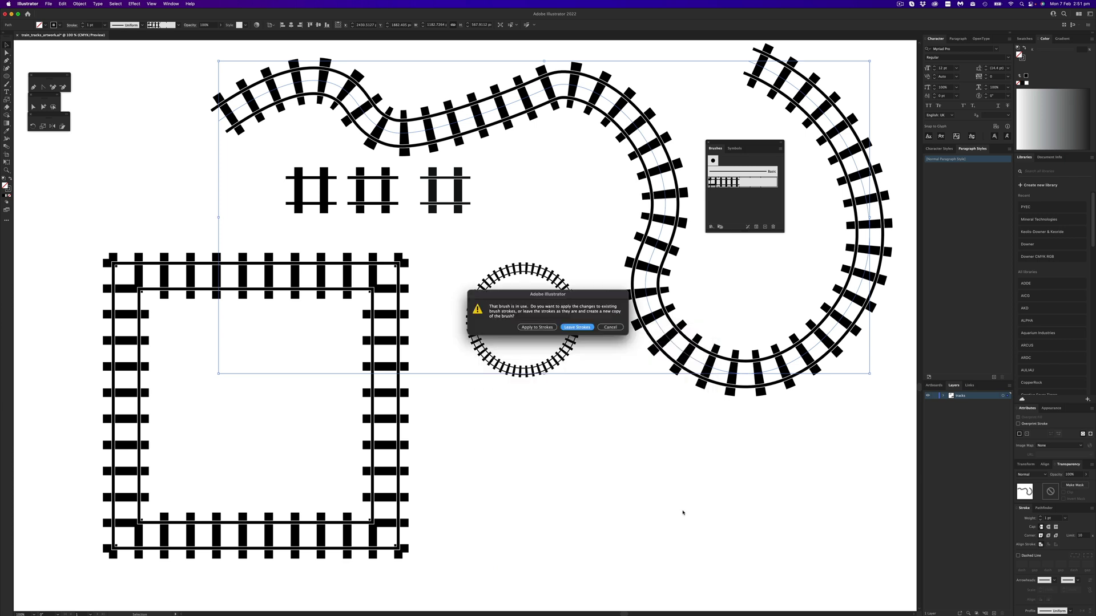
{"action": "left_click", "coordinate": [542, 328]}
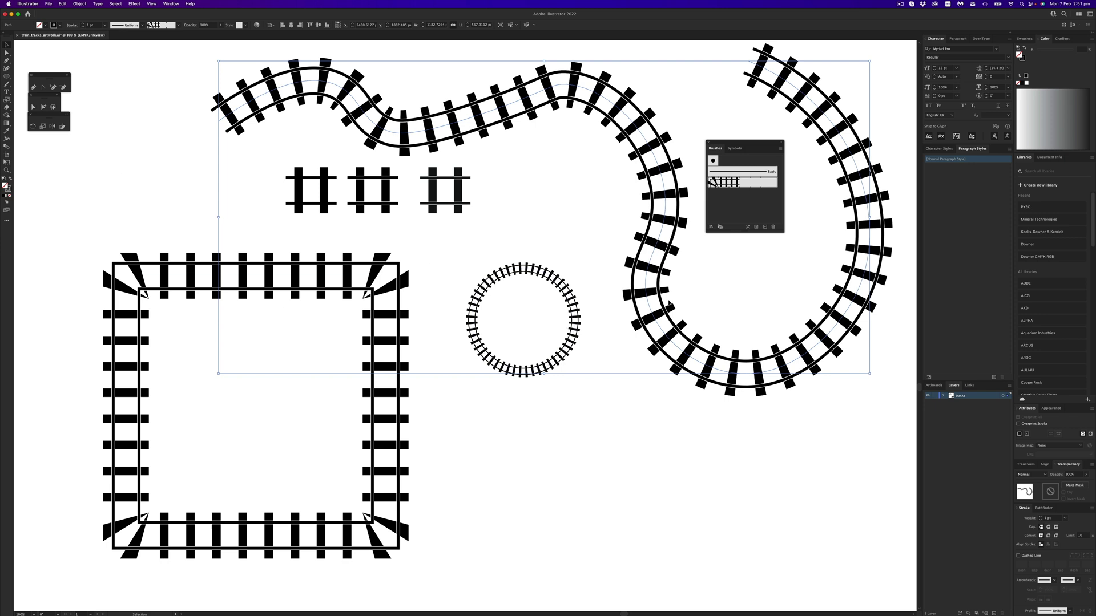
Change the Train Tracks brush's outer corner tile to Auto-Sliced and apply the change to the existing strokes
{"action": "double_click", "coordinate": [733, 183]}
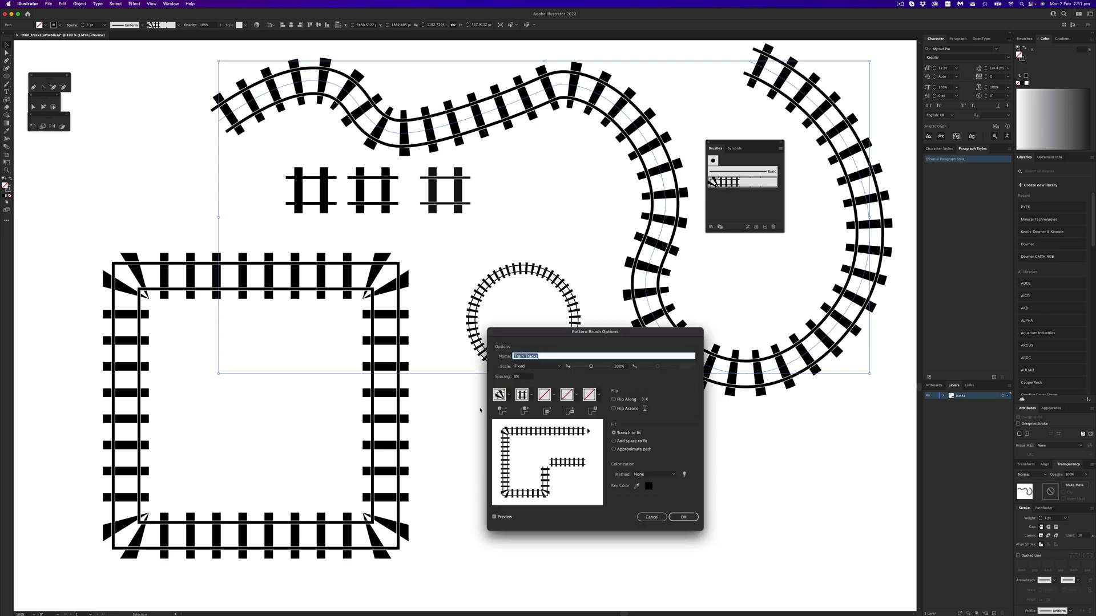
{"action": "left_click", "coordinate": [508, 396]}
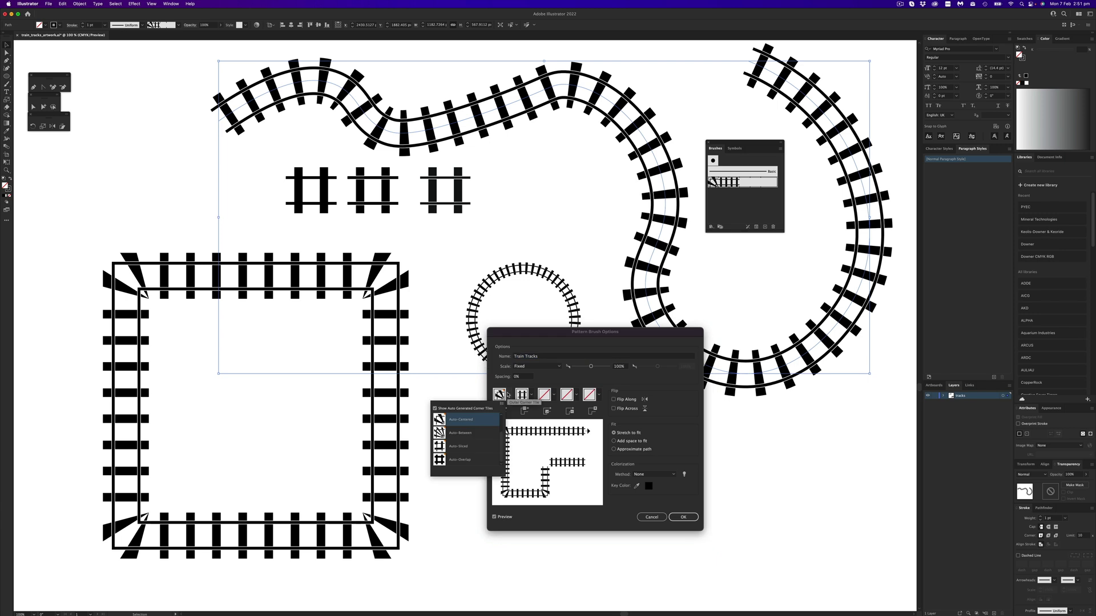
{"action": "left_click", "coordinate": [462, 451]}
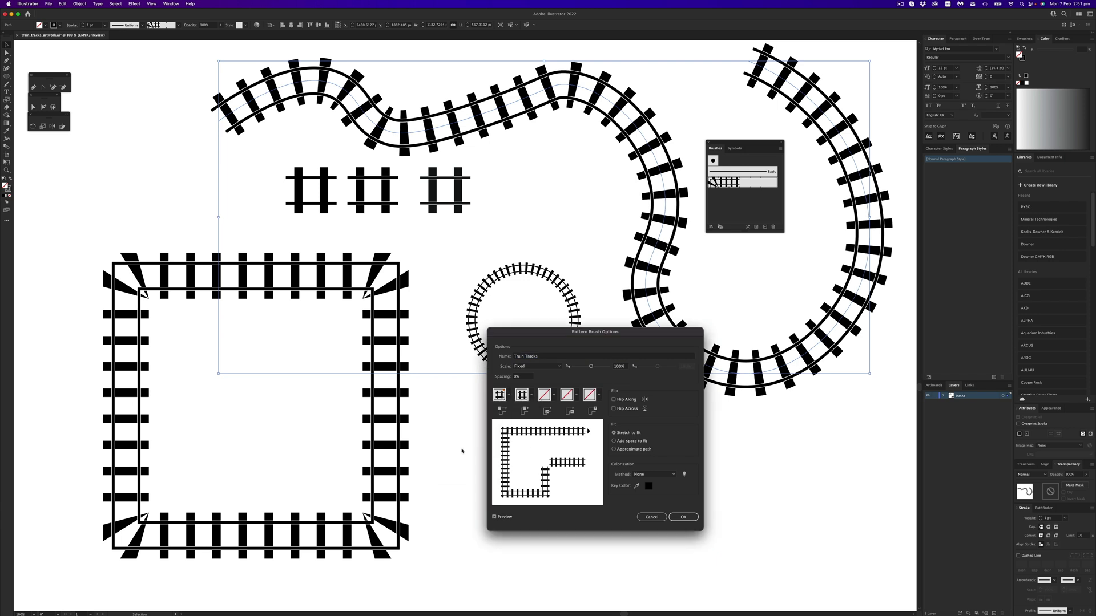
{"action": "left_click", "coordinate": [680, 518]}
{"action": "left_click", "coordinate": [542, 326]}
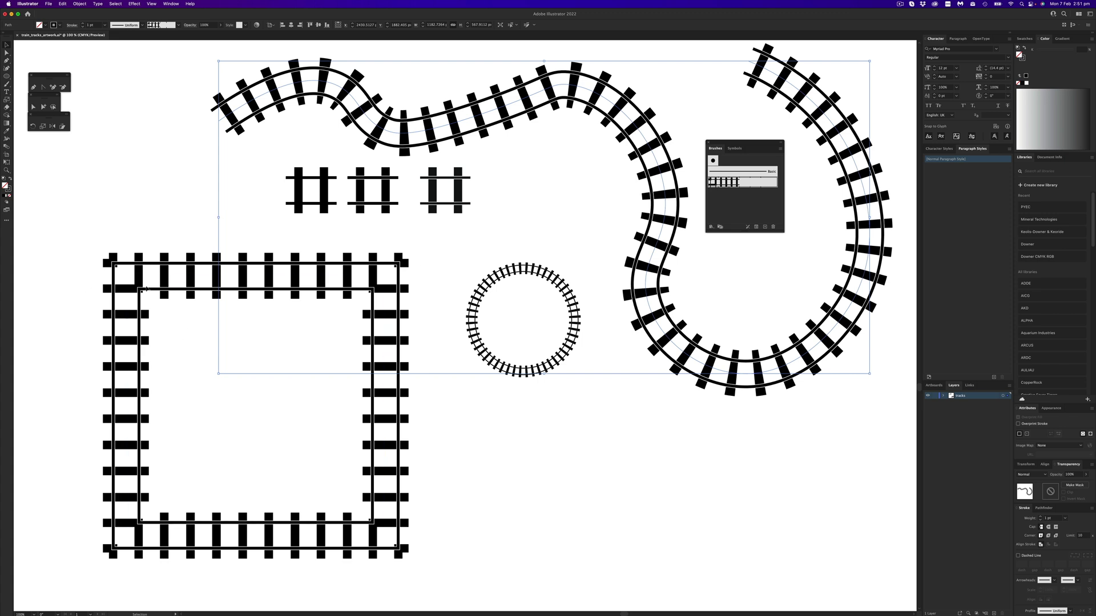
Round all four corners of the square track into wide, smooth curves
{"action": "left_click", "coordinate": [375, 287]}
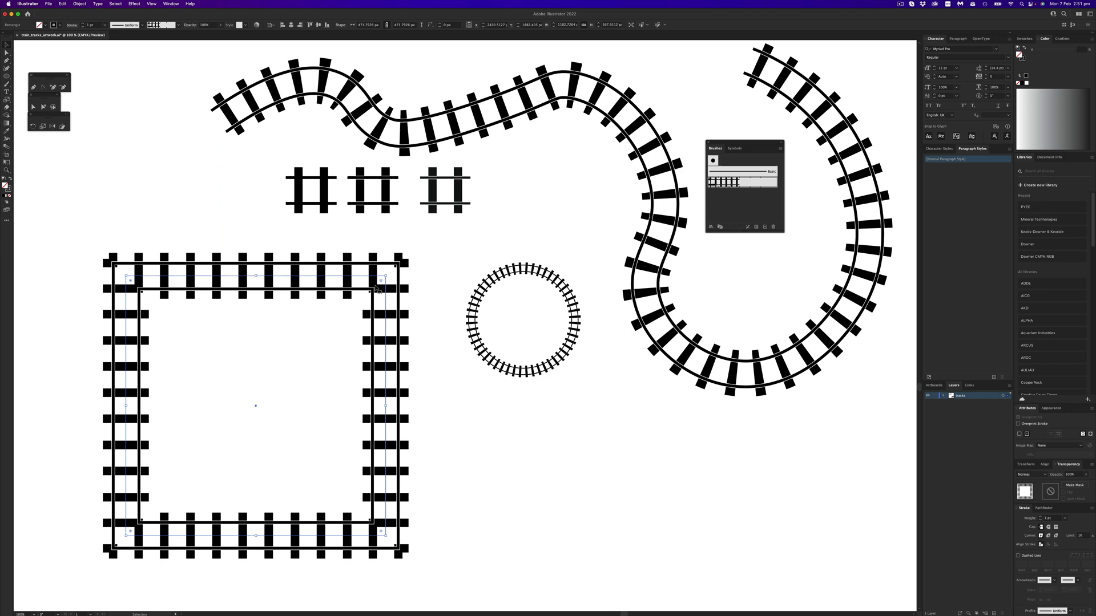
{"action": "left_click_drag", "start_coordinate": [376, 285], "coordinate": [301, 381]}
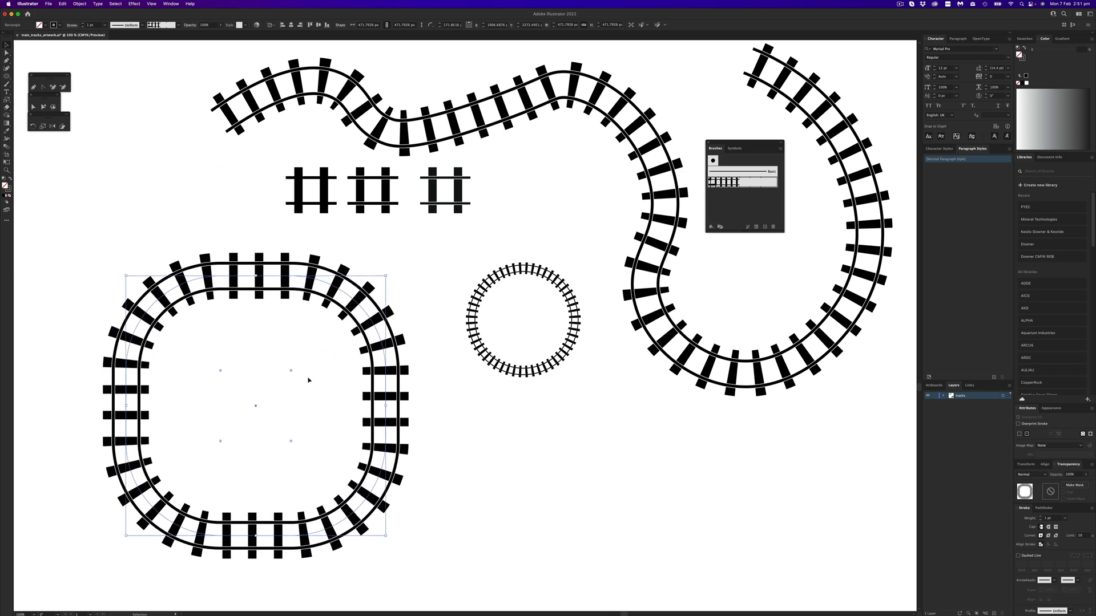
{"action": "left_click", "coordinate": [445, 416]}
{"action": "scroll", "coordinate": [444, 416], "scroll_direction": "down", "scroll_amount": 1}
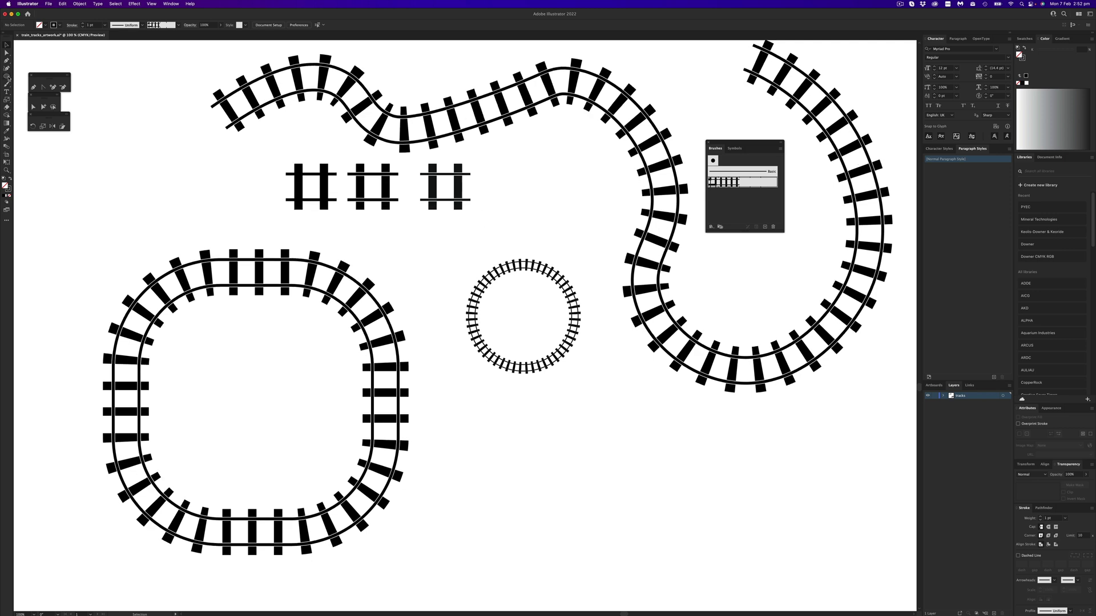
Draw a circle about 252 pt wide below the small round track and cut it down to its upper-left quarter arc
{"action": "left_click", "coordinate": [8, 78]}
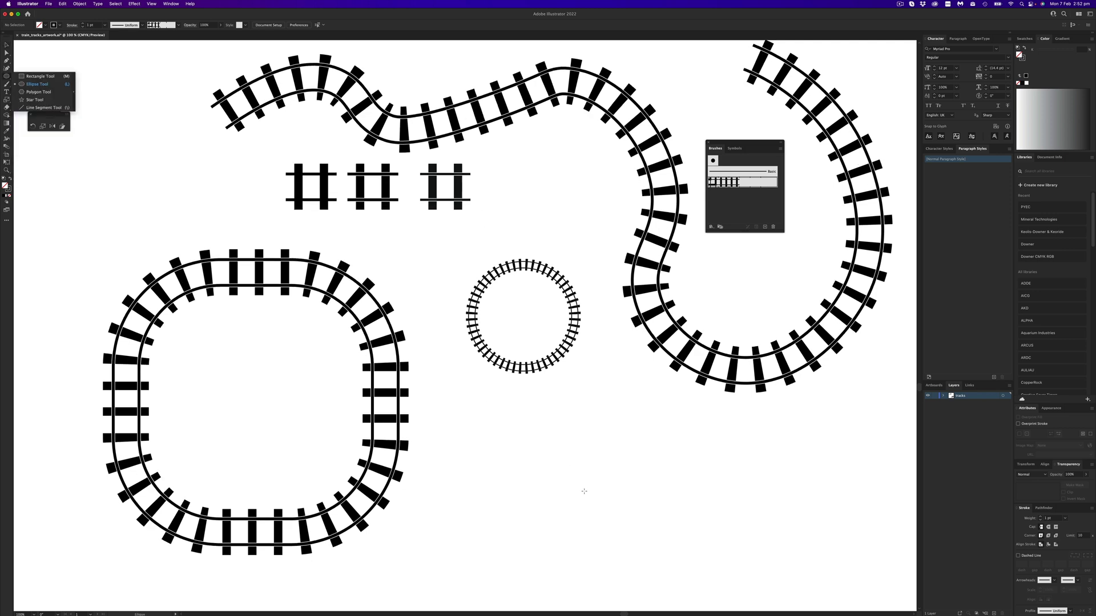
{"action": "mouse_move", "coordinate": [584, 491]}
{"action": "left_mouse_down"}
{"action": "mouse_move", "coordinate": [523, 427]}
{"action": "mouse_move", "coordinate": [517, 437]}
{"action": "left_mouse_up"}
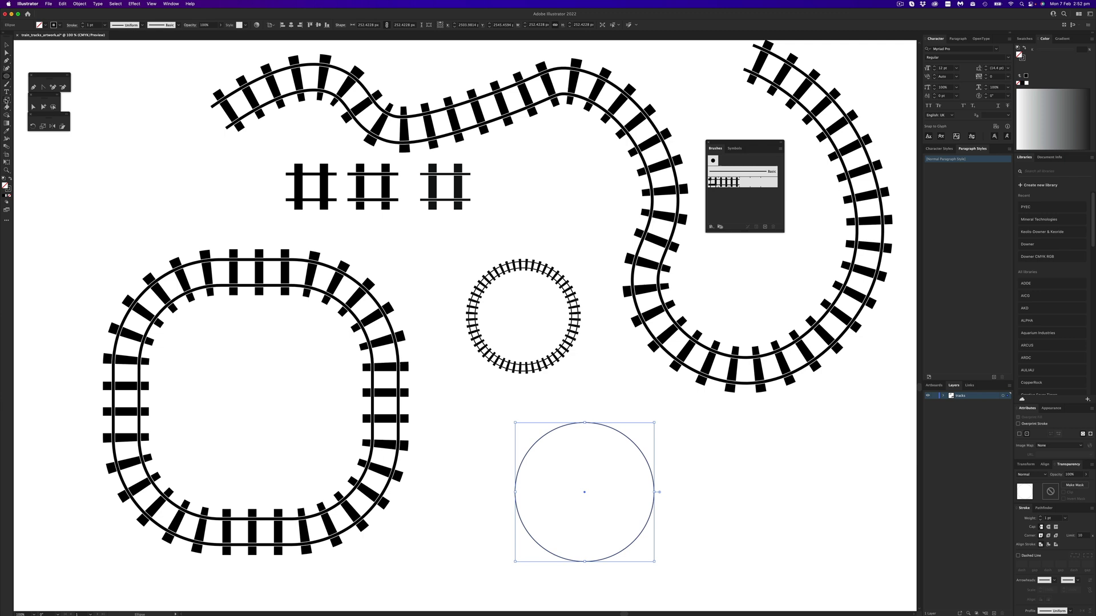
{"action": "key", "text": "c"}
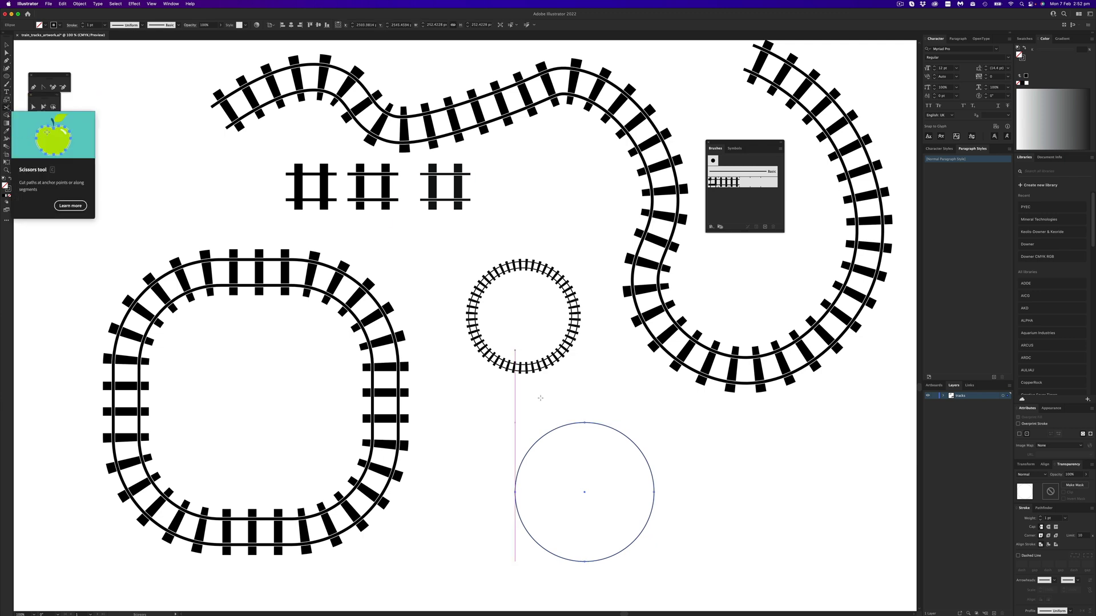
{"action": "left_click", "coordinate": [584, 422]}
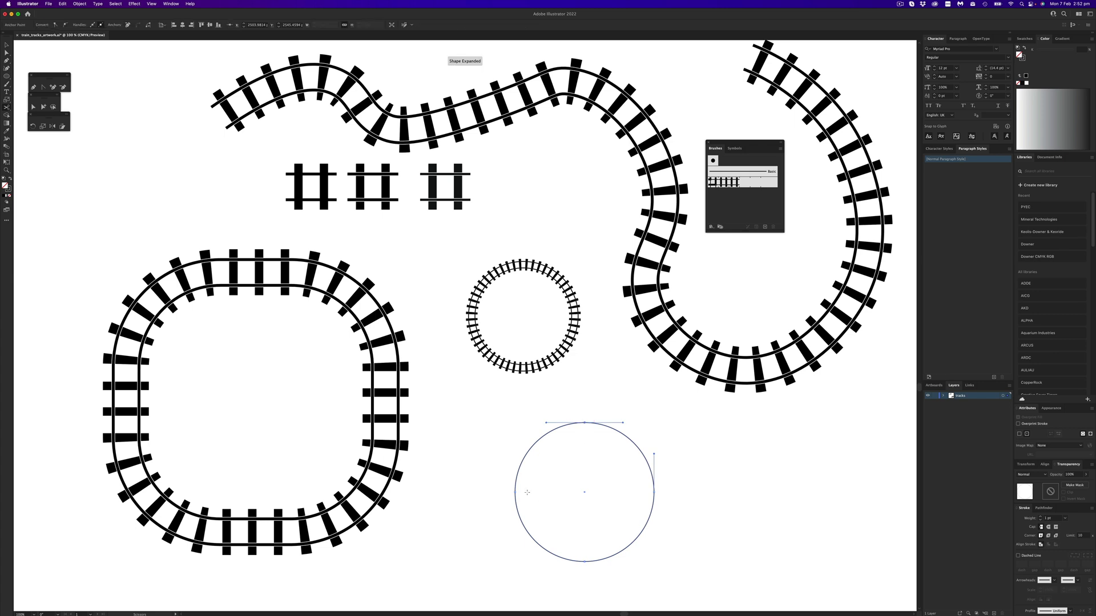
{"action": "left_click", "coordinate": [515, 491]}
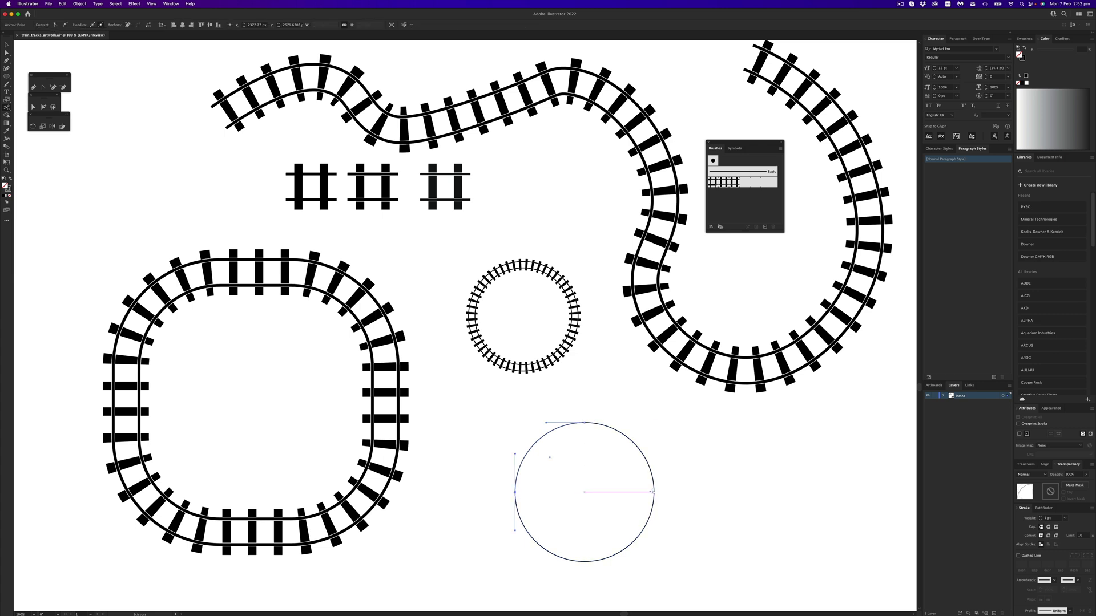
{"action": "left_click", "coordinate": [653, 501], "text": "super"}
{"action": "key", "text": "BackSpace"}
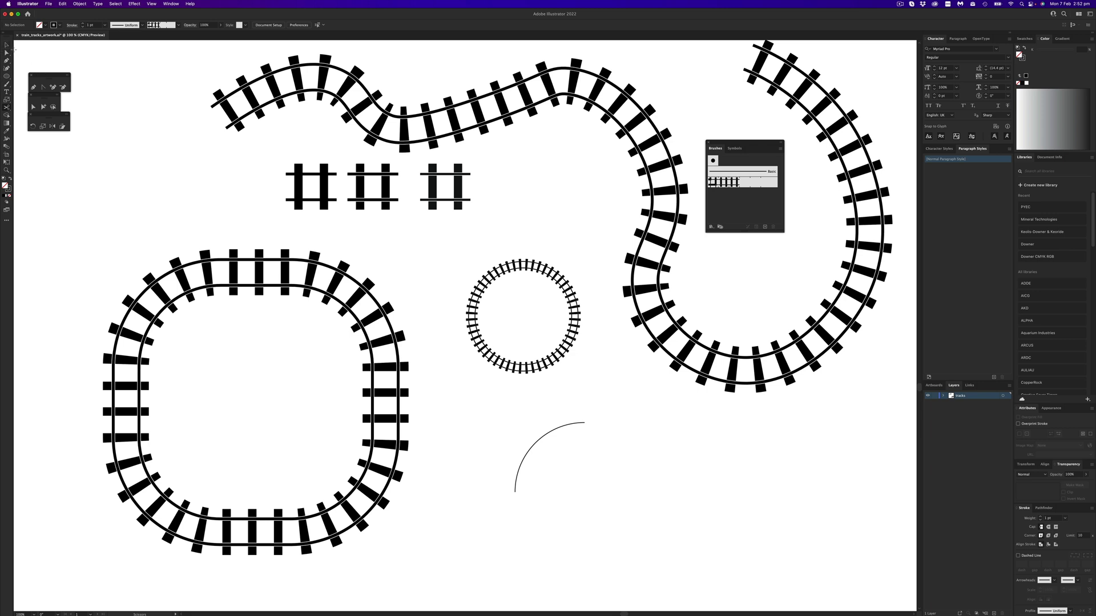
Apply the Train Tracks brush to the quarter arc and set its stroke weight to 0.5 pt
{"action": "key", "text": "v"}
{"action": "left_click_drag", "start_coordinate": [511, 437], "coordinate": [564, 457]}
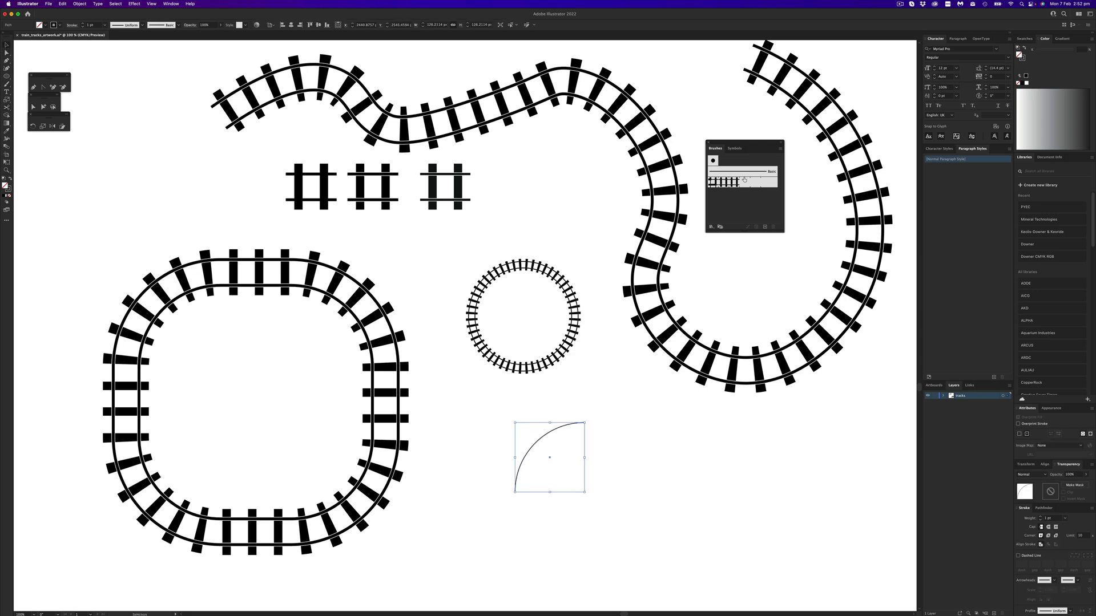
{"action": "left_click", "coordinate": [744, 180]}
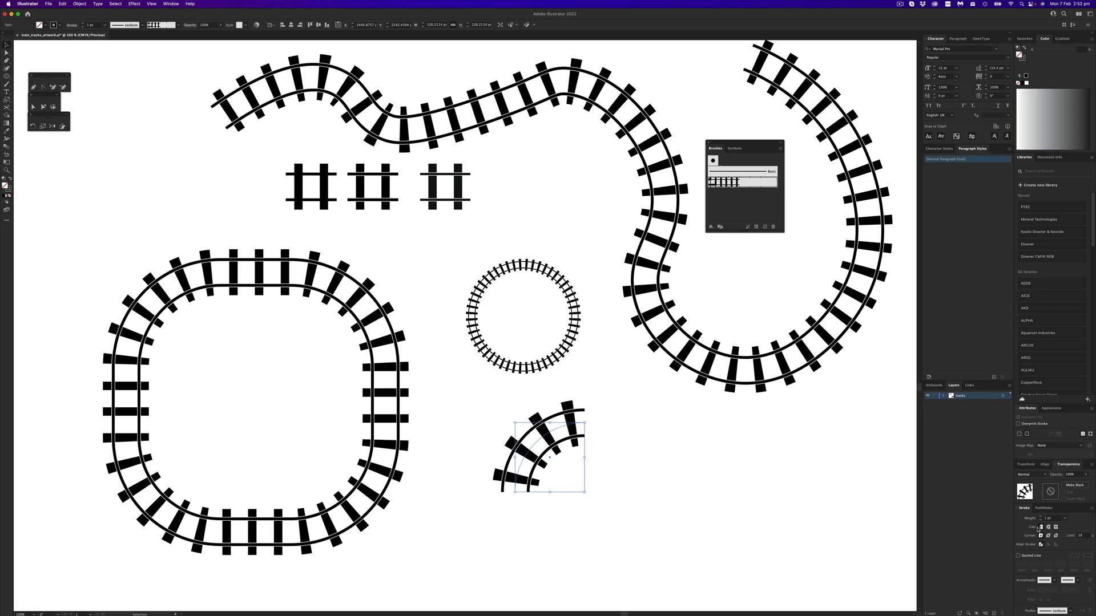
{"action": "left_click", "coordinate": [1040, 520]}
{"action": "left_click", "coordinate": [1040, 520]}
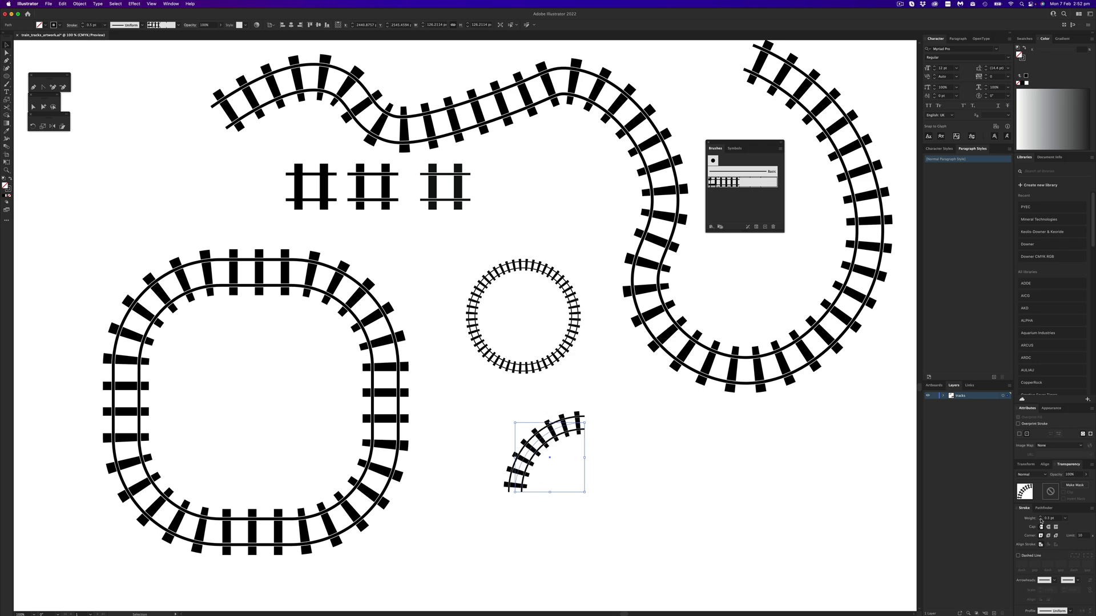
{"action": "left_click", "coordinate": [587, 440]}
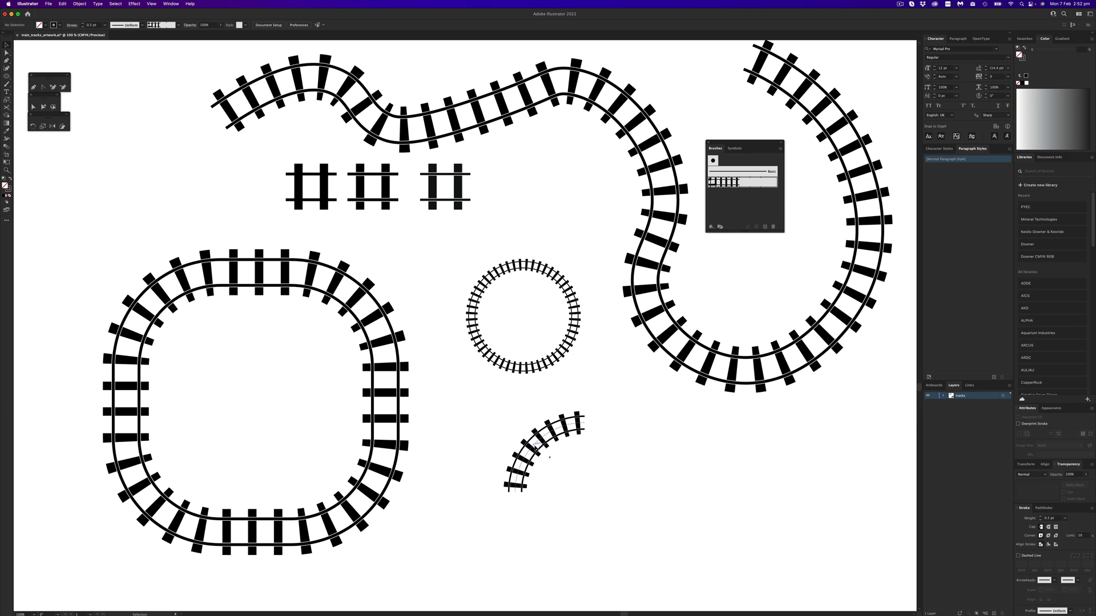
Duplicate the quarter-arc track, turn the copy 90° and butt it against the original to form a half circle
{"action": "left_click_drag", "start_coordinate": [536, 445], "coordinate": [735, 502], "text": "alt+shift"}
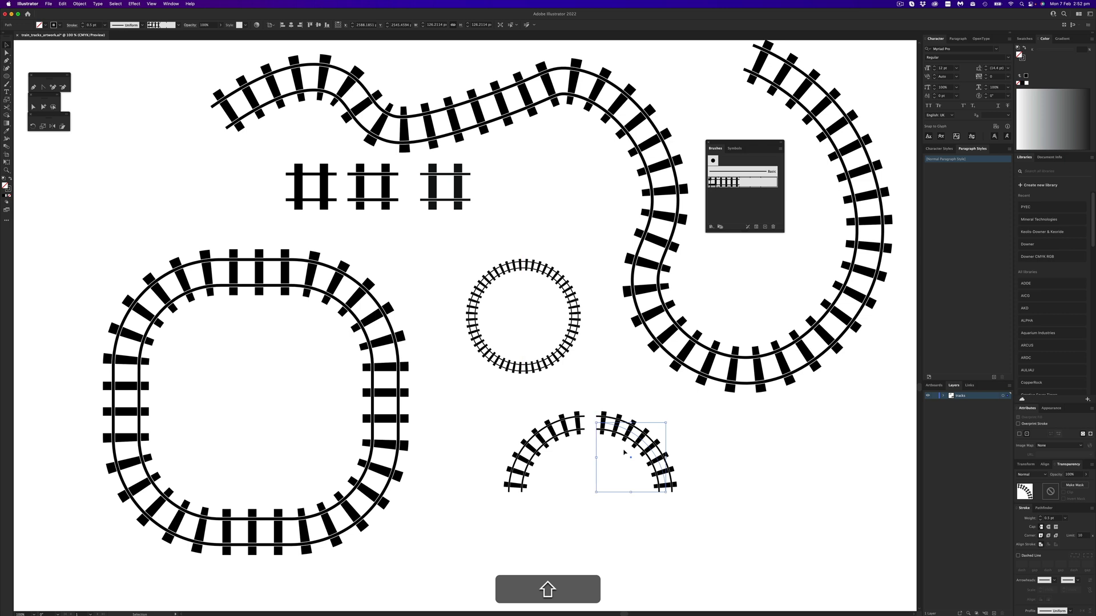
{"action": "left_click_drag", "start_coordinate": [630, 433], "coordinate": [617, 433]}
{"action": "key", "text": "space"}
{"action": "left_click_drag", "start_coordinate": [557, 501], "coordinate": [339, 399]}
{"action": "left_click", "coordinate": [433, 479]}
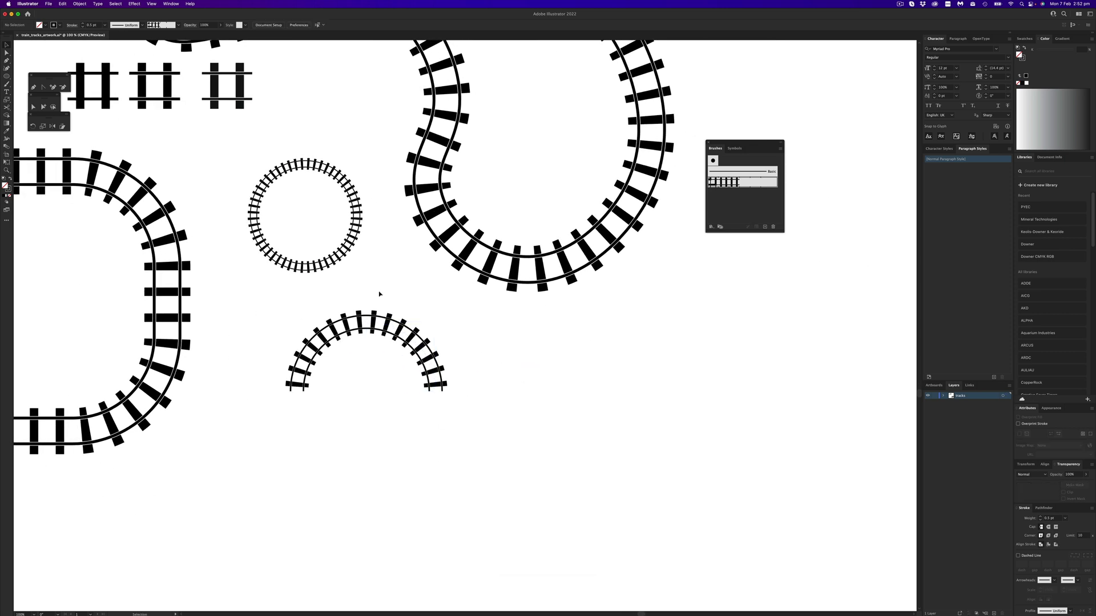
Add another copy of the quarter-arc track, rotated 90° into a lower-left curve, below the half circle's right end
{"action": "left_click_drag", "start_coordinate": [368, 321], "coordinate": [254, 384]}
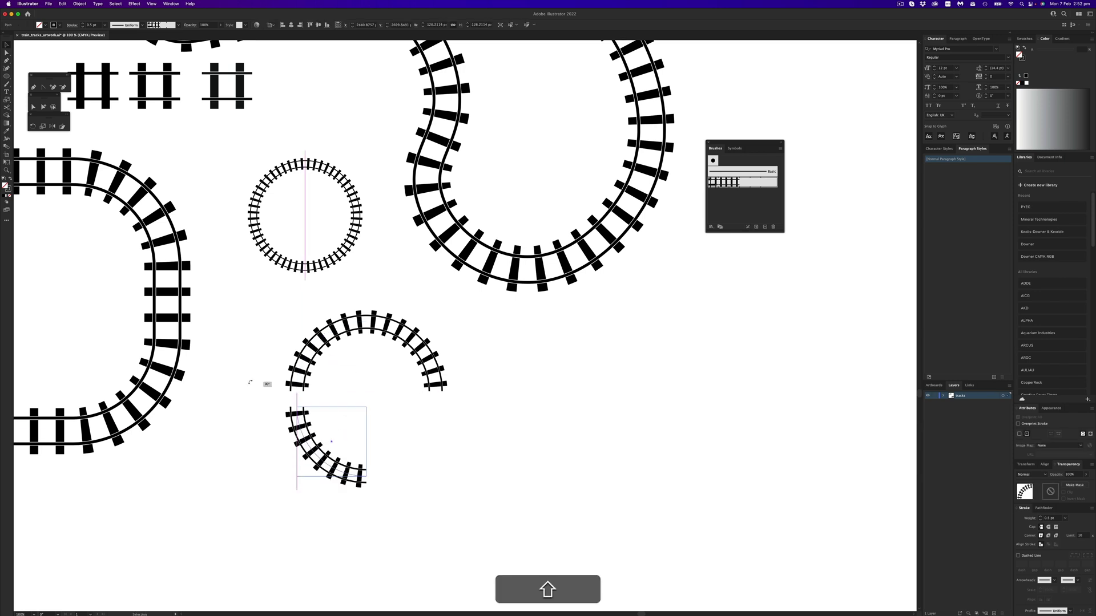
{"action": "left_click_drag", "start_coordinate": [301, 425], "coordinate": [440, 410]}
{"action": "left_click", "coordinate": [399, 474]}
Snap the lower arc's upper end point exactly onto the half circle's right end point, working in Outline view
{"action": "scroll", "coordinate": [403, 374], "scroll_direction": "up", "scroll_amount": 5}
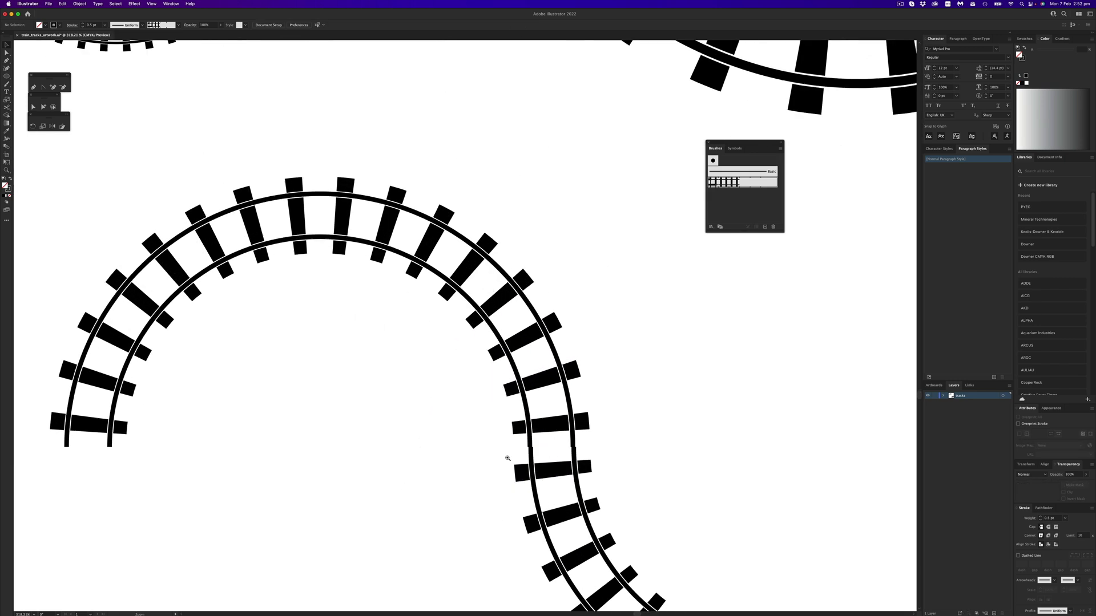
{"action": "left_click", "coordinate": [550, 475]}
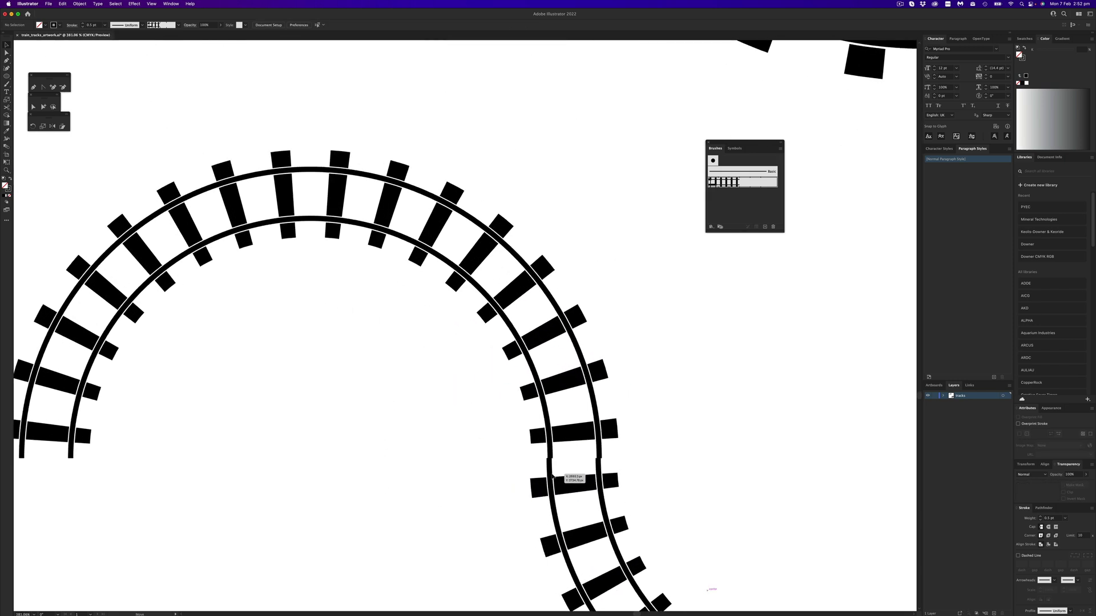
{"action": "key", "text": "super+y"}
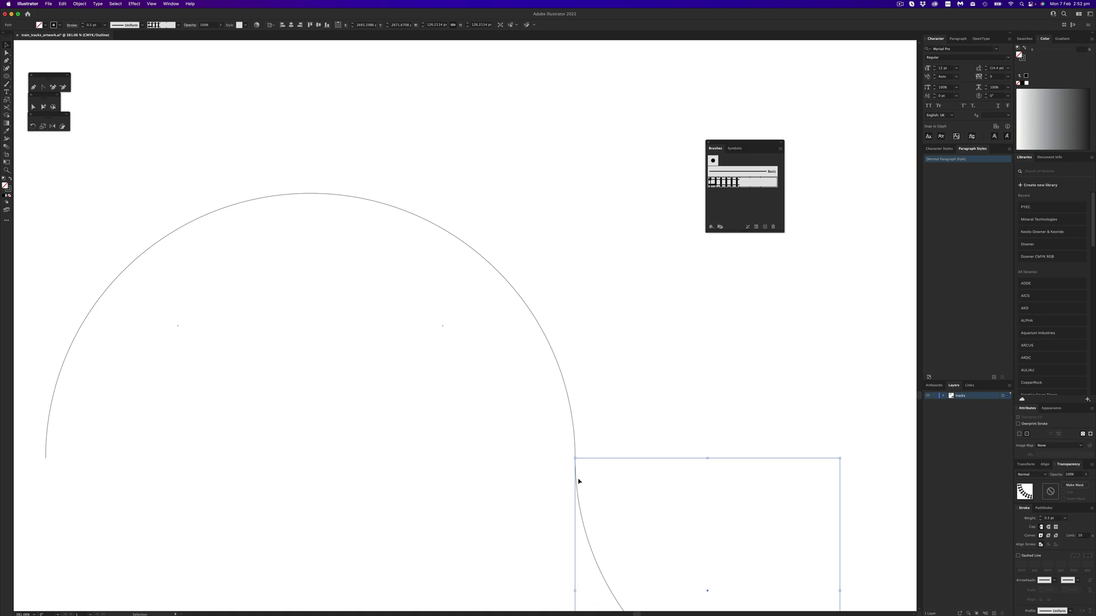
{"action": "mouse_move", "coordinate": [575, 478]}
{"action": "left_mouse_down"}
{"action": "mouse_move", "coordinate": [587, 492]}
{"action": "mouse_move", "coordinate": [574, 479]}
{"action": "left_mouse_up"}
{"action": "key", "text": "super+y"}
{"action": "left_click", "coordinate": [463, 503]}
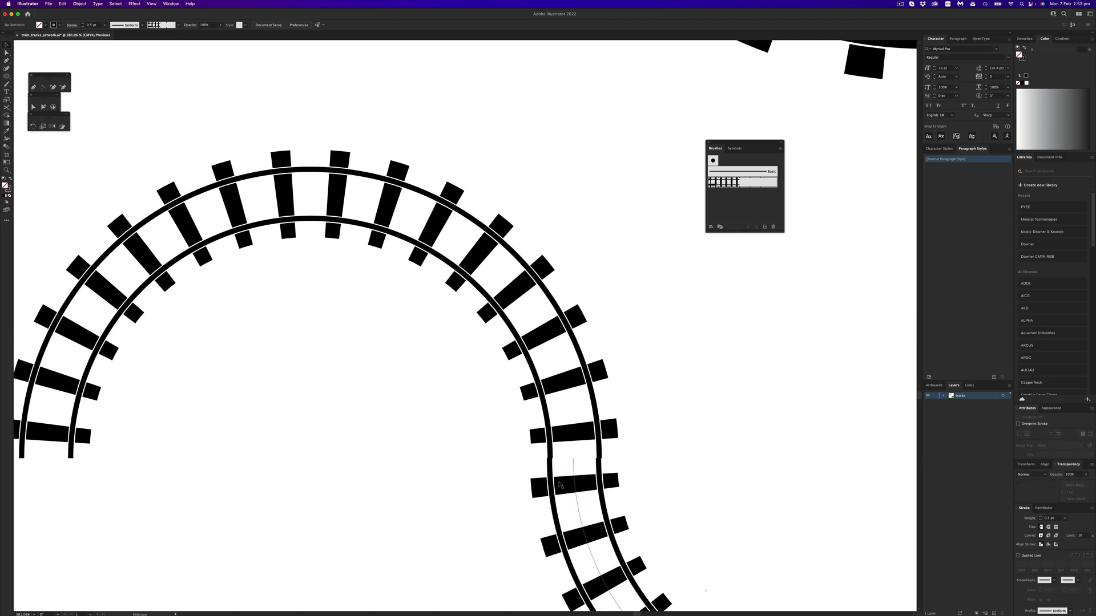
{"action": "key", "text": "super+z"}
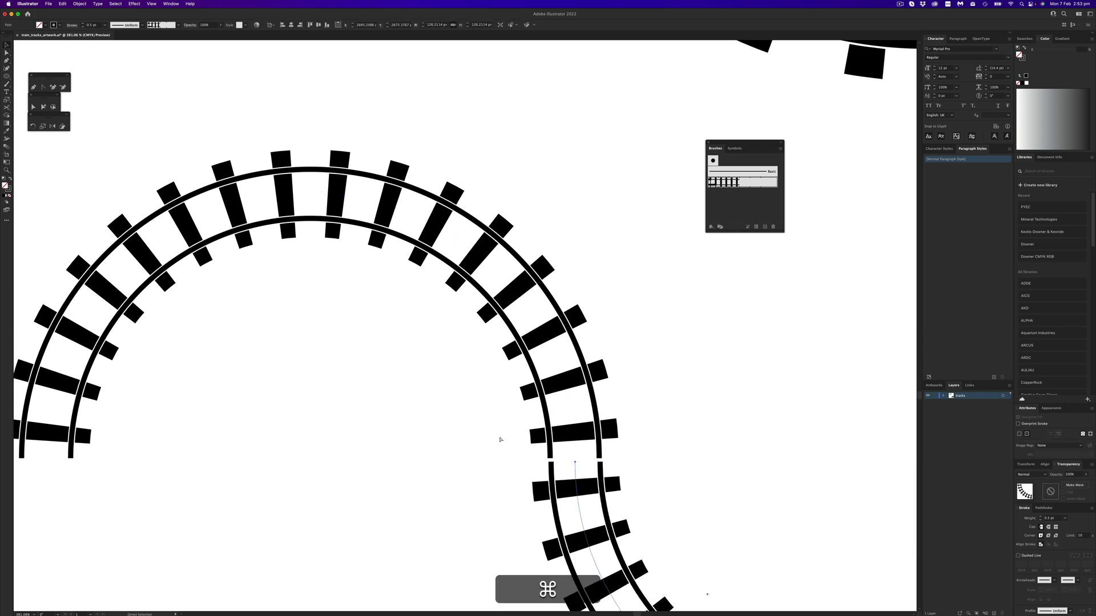
{"action": "key", "text": "super+y"}
{"action": "left_click_drag", "start_coordinate": [576, 478], "coordinate": [576, 472]}
Average the two overlapping end points on both axes, join them into one path and return to Preview
{"action": "left_click", "coordinate": [33, 107]}
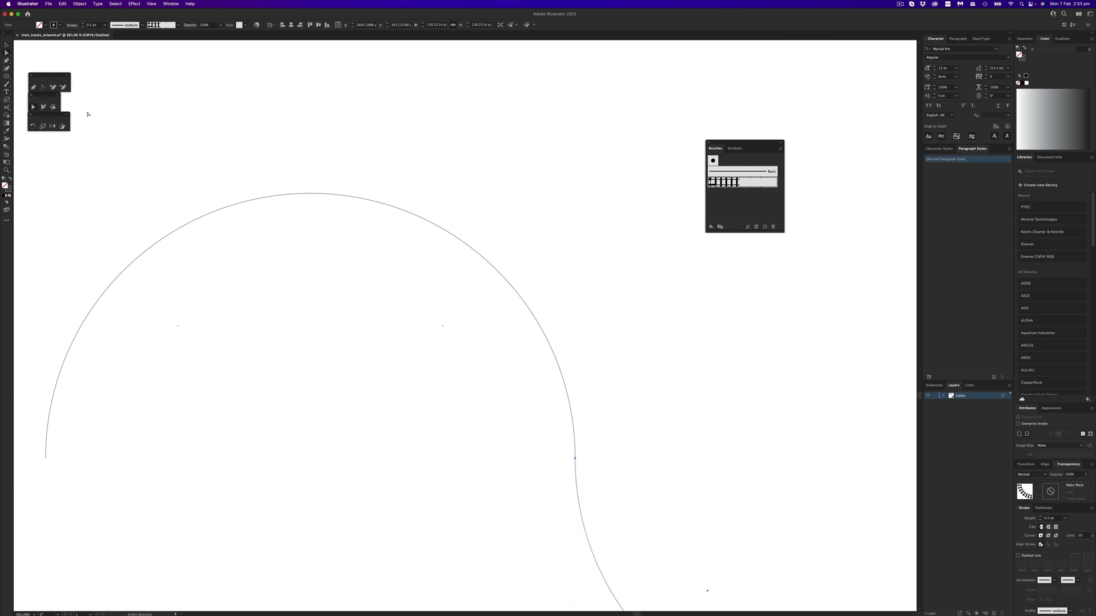
{"action": "left_click", "coordinate": [575, 458]}
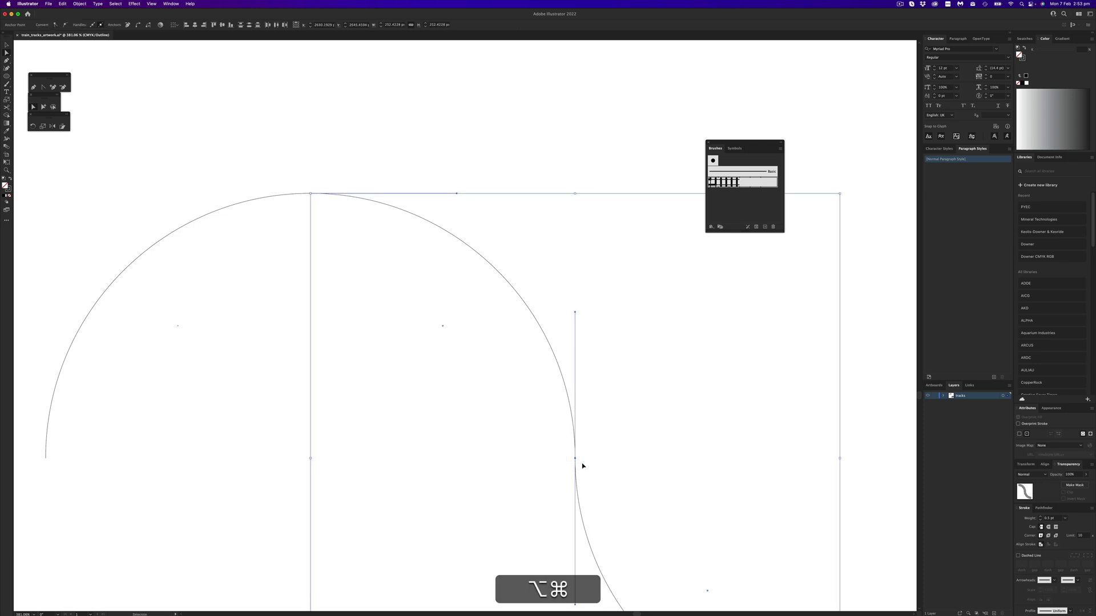
{"action": "key", "text": "alt+super+j"}
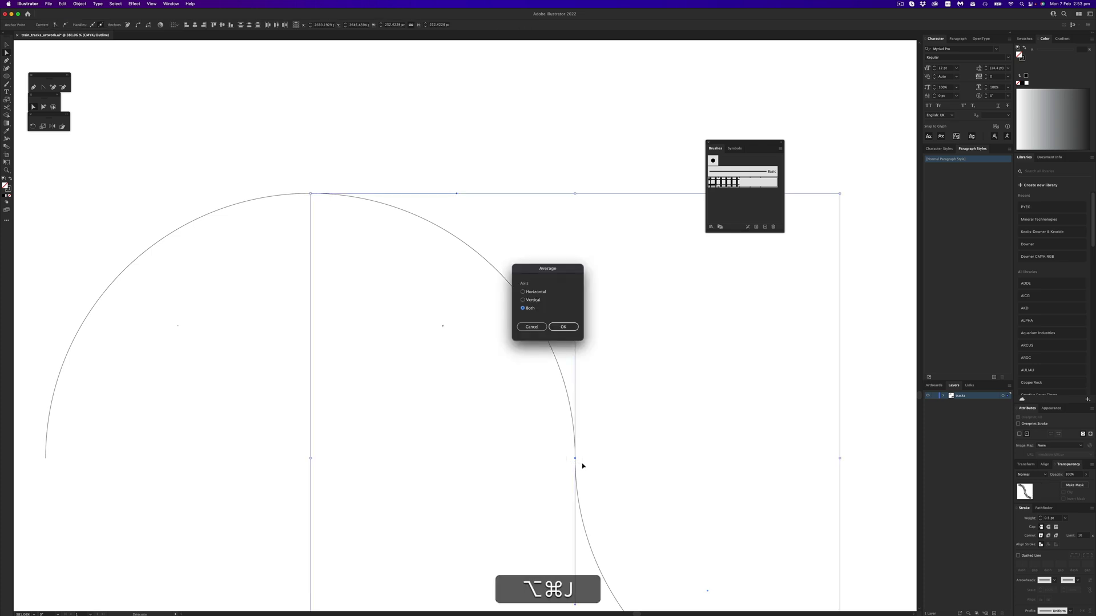
{"action": "left_click", "coordinate": [575, 328]}
{"action": "key", "text": "super+j"}
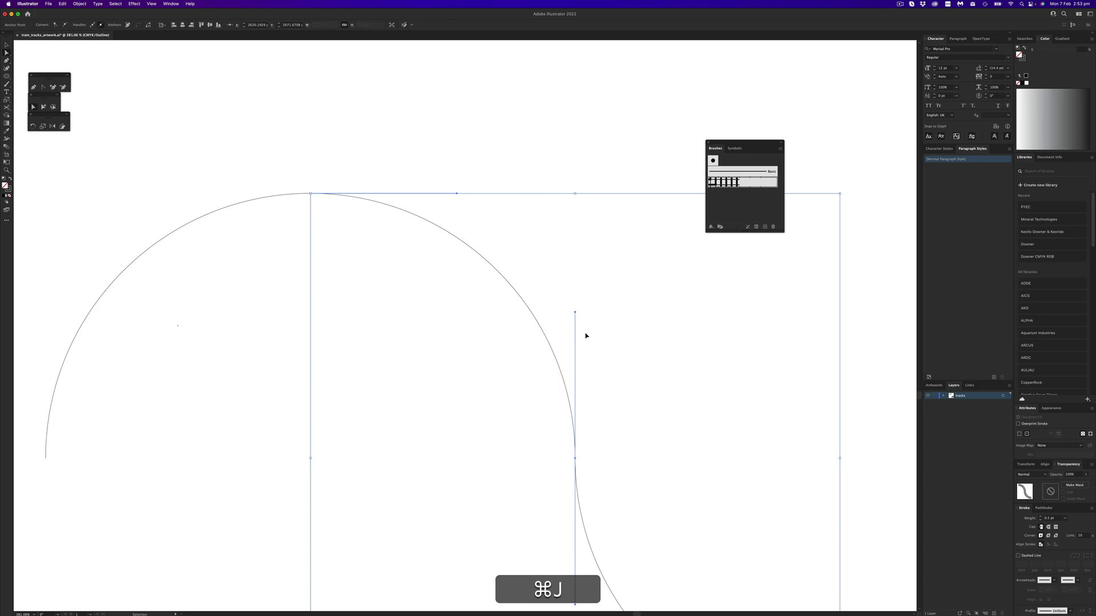
{"action": "key", "text": "super+y"}
{"action": "left_click", "coordinate": [471, 451]}
{"action": "left_click", "coordinate": [546, 461], "text": "alt+super"}
{"action": "left_click", "coordinate": [545, 461], "text": "alt+super"}
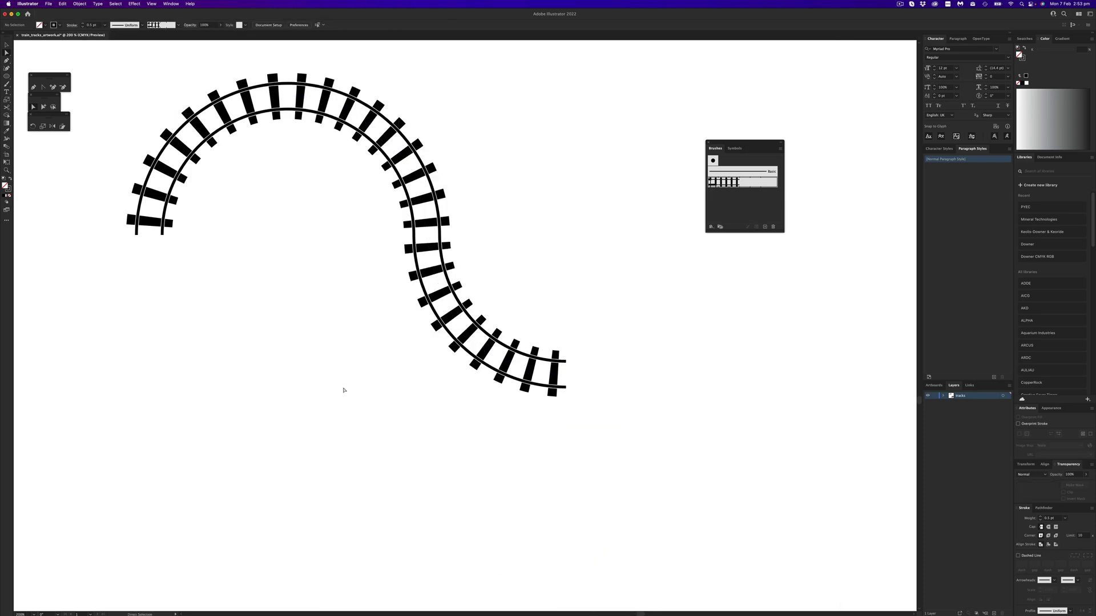
Select the whole S-shaped track and expand its appearance into editable shapes
{"action": "left_click_drag", "start_coordinate": [146, 73], "coordinate": [542, 400]}
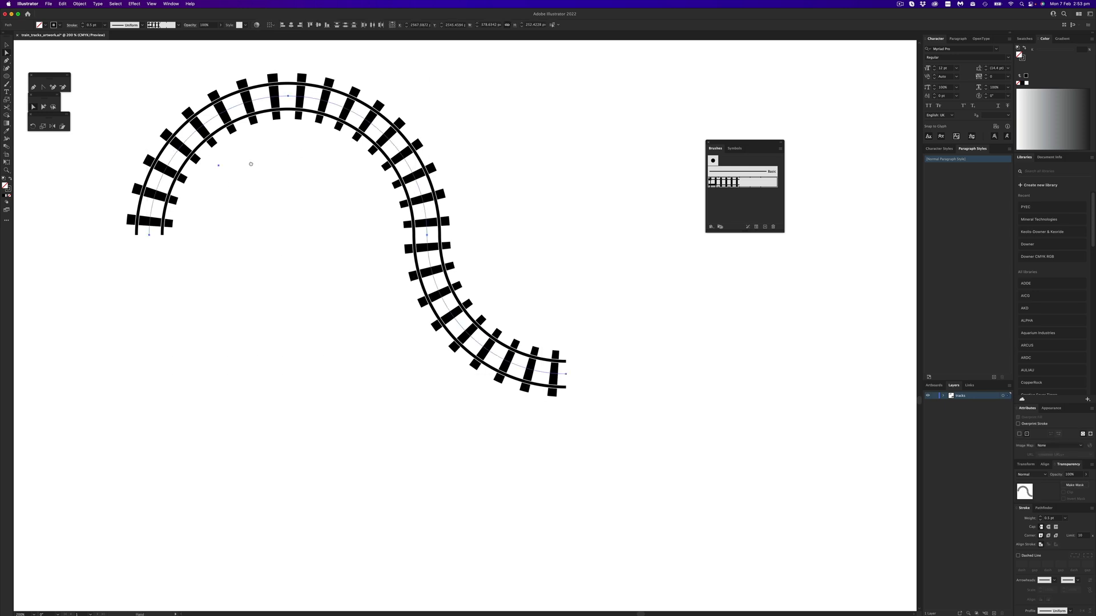
{"action": "scroll", "coordinate": [156, 59], "scroll_direction": "up", "scroll_amount": 2}
{"action": "scroll", "coordinate": [156, 59], "scroll_direction": "left", "scroll_amount": 2}
{"action": "left_click", "coordinate": [96, 3]}
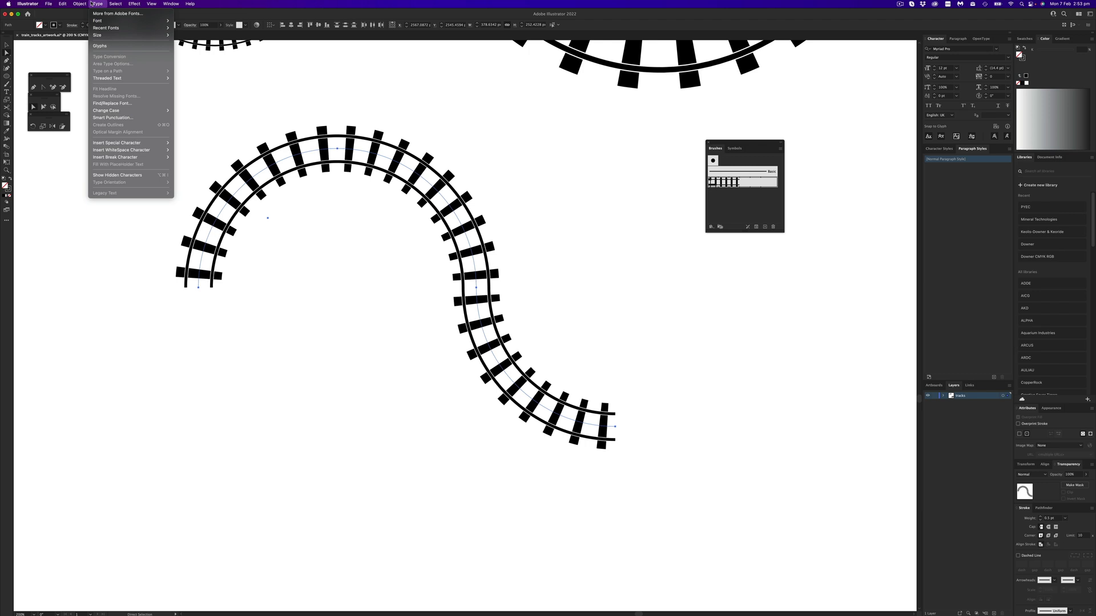
{"action": "left_click", "coordinate": [108, 92]}
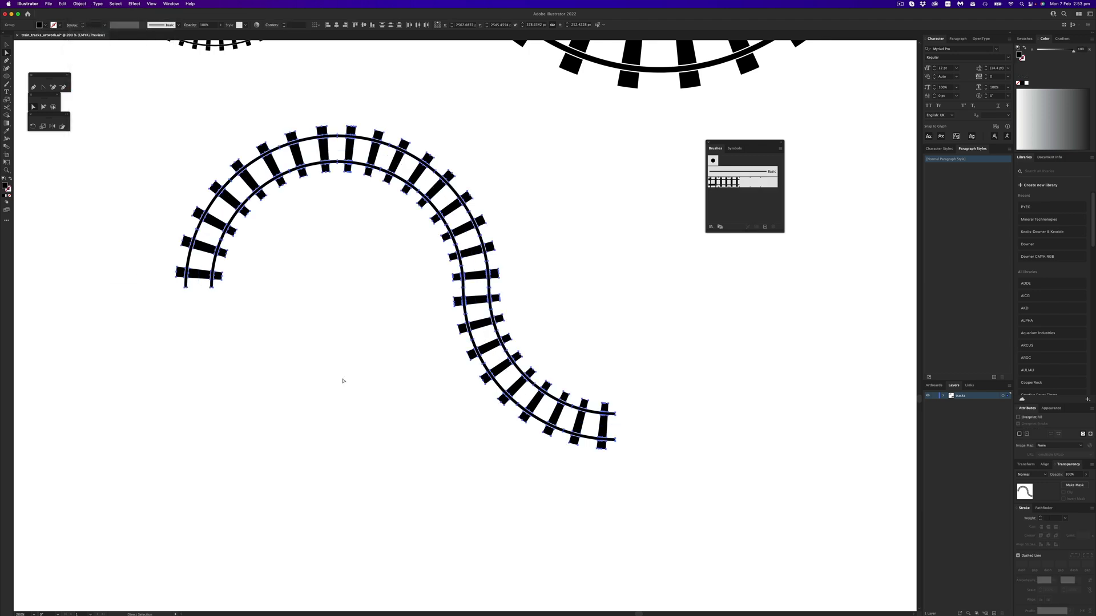
Examine the expanded track's shapes in Outline view, then return to Preview and deselect it
{"action": "key", "text": "v"}
{"action": "key", "text": "super+y"}
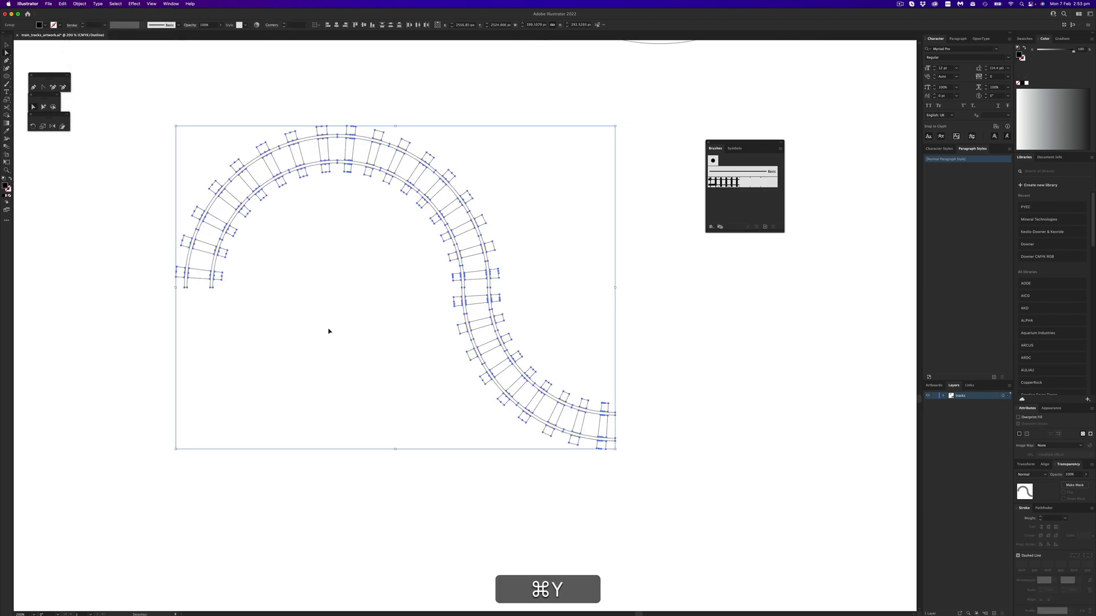
{"action": "key", "text": "a"}
{"action": "key", "text": "super+y"}
{"action": "key", "text": "v"}
{"action": "left_click", "coordinate": [115, 102]}
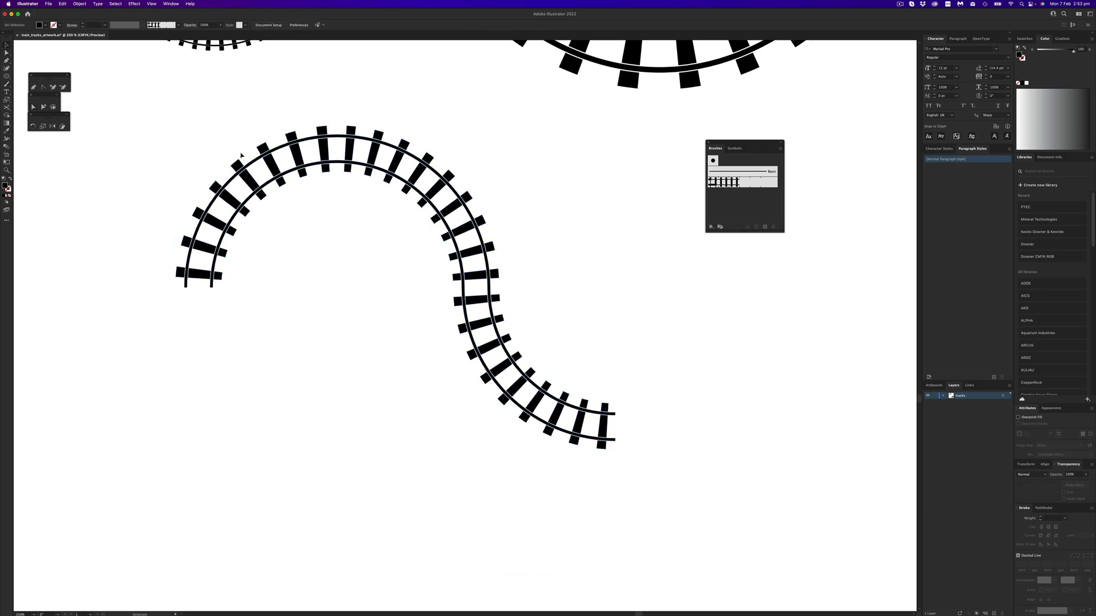
Try moving the upper-left quarter arc away from the rest of the expanded S-shaped track, and undo the move
{"action": "left_click", "coordinate": [258, 158]}
{"action": "left_click_drag", "start_coordinate": [259, 158], "coordinate": [197, 156]}
{"action": "key", "text": "super+z"}
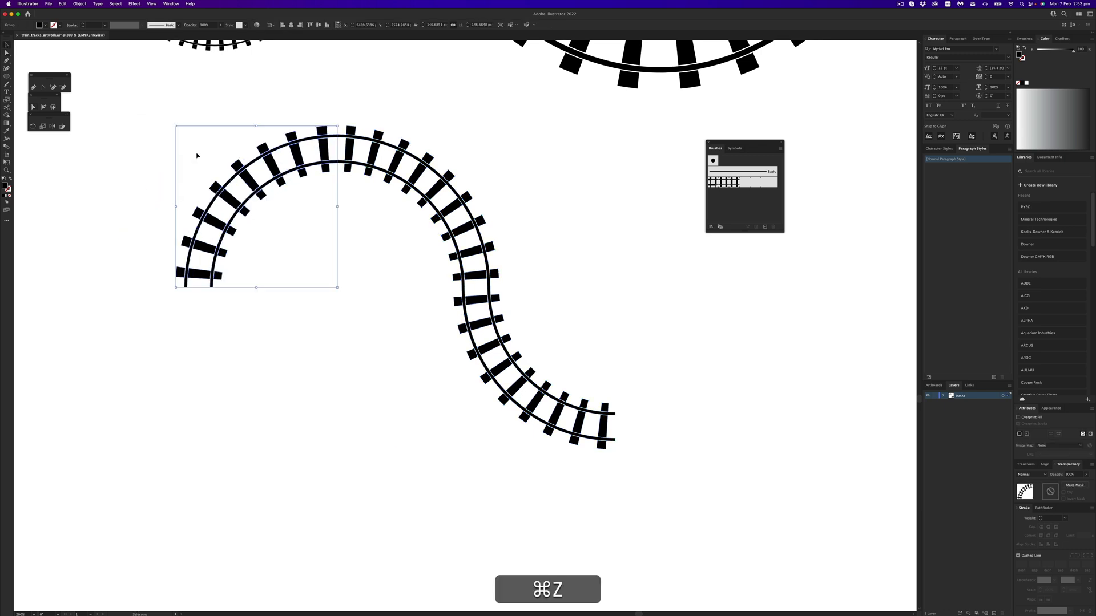
Recolour the S-shaped track's upper-left quarter arc dark grey and its remaining section a lighter grey using the swatches, and deselect
{"action": "left_click", "coordinate": [1029, 39]}
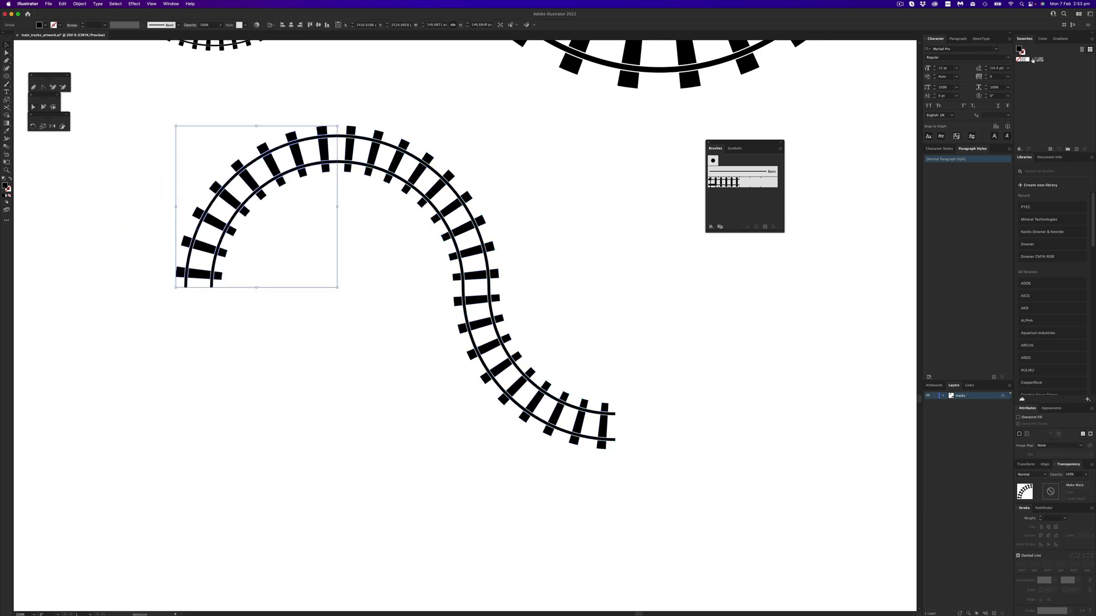
{"action": "left_click", "coordinate": [1032, 59]}
{"action": "left_click_drag", "start_coordinate": [495, 140], "coordinate": [438, 172]}
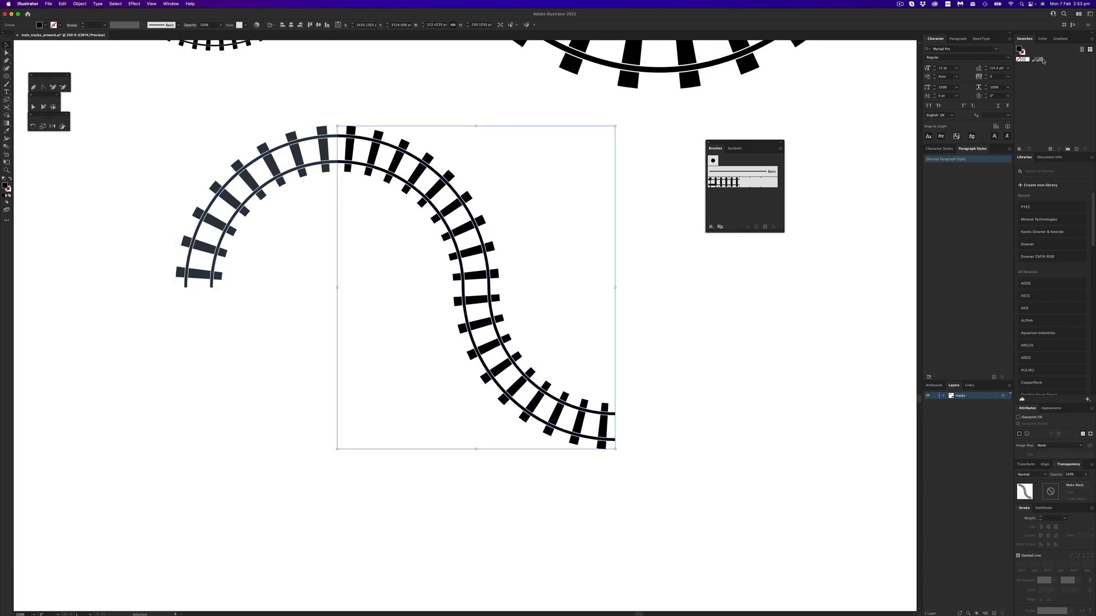
{"action": "left_click", "coordinate": [1042, 59]}
{"action": "left_click", "coordinate": [308, 348]}
Pull the straight and curved connecting pieces of the winding railway infographic apart to show its modular construction
{"action": "left_click", "coordinate": [435, 282], "text": "alt+super"}
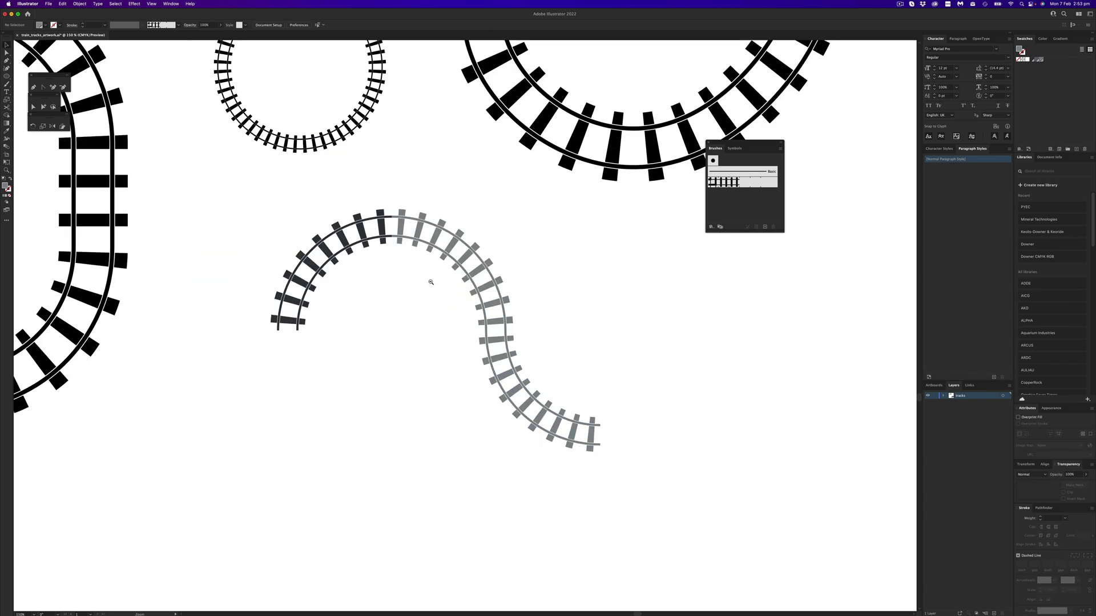
{"action": "left_click", "coordinate": [432, 282], "text": "alt+super"}
{"action": "left_click", "coordinate": [432, 282], "text": "alt+super"}
{"action": "left_click_drag", "start_coordinate": [429, 159], "coordinate": [436, 377]}
{"action": "left_click_drag", "start_coordinate": [419, 221], "coordinate": [427, 431]}
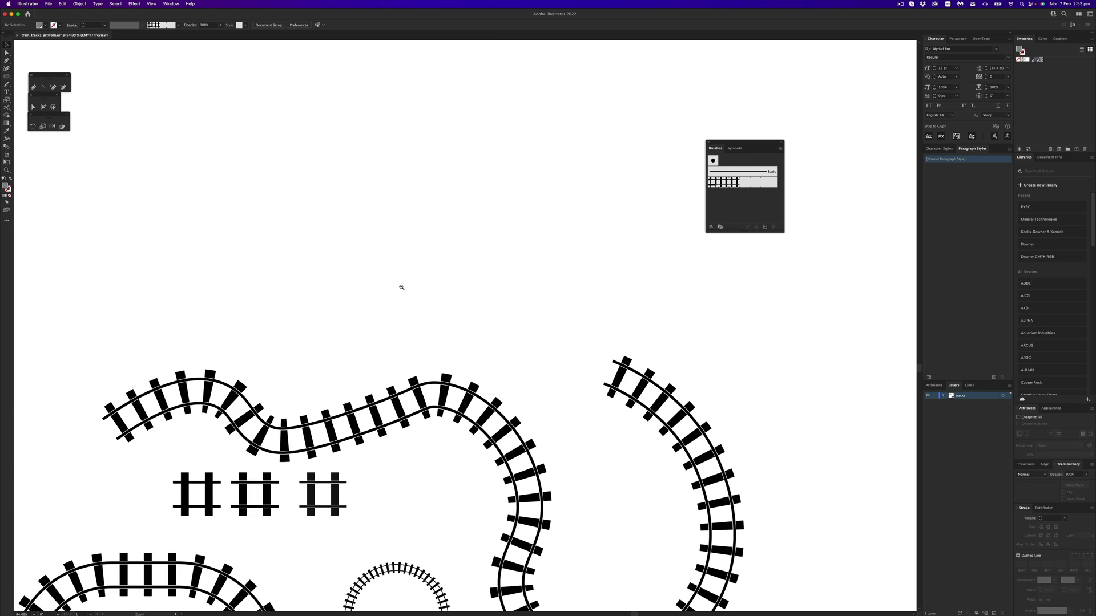
{"action": "left_click", "coordinate": [401, 285], "text": "alt+super"}
{"action": "left_click", "coordinate": [401, 284], "text": "alt+super"}
{"action": "left_click_drag", "start_coordinate": [358, 238], "coordinate": [560, 424]}
{"action": "left_click_drag", "start_coordinate": [406, 387], "coordinate": [486, 436]}
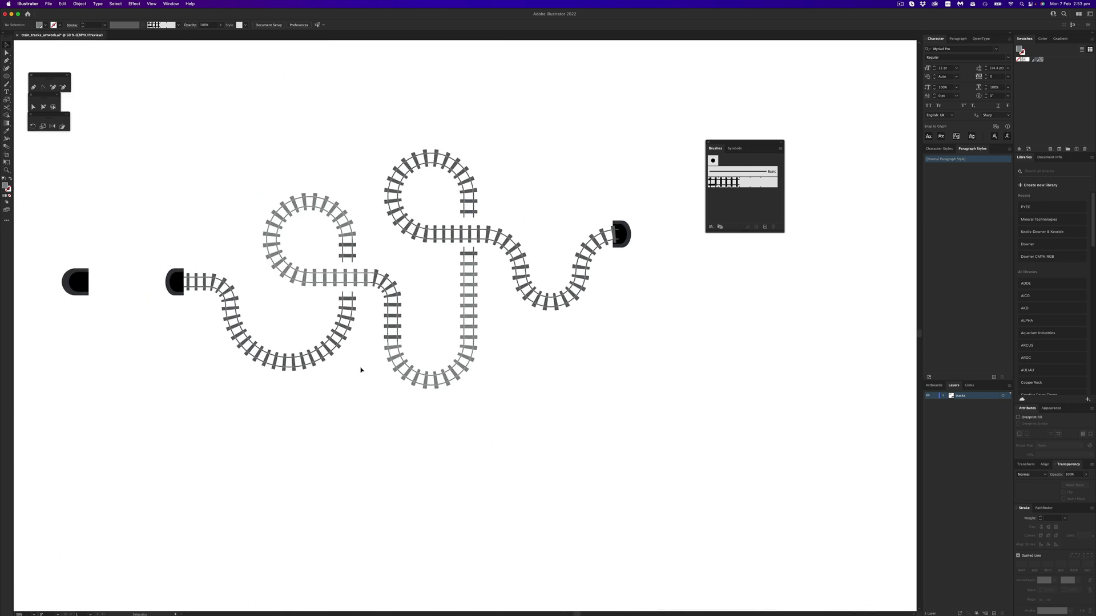
{"action": "left_click_drag", "start_coordinate": [350, 303], "coordinate": [312, 302]}
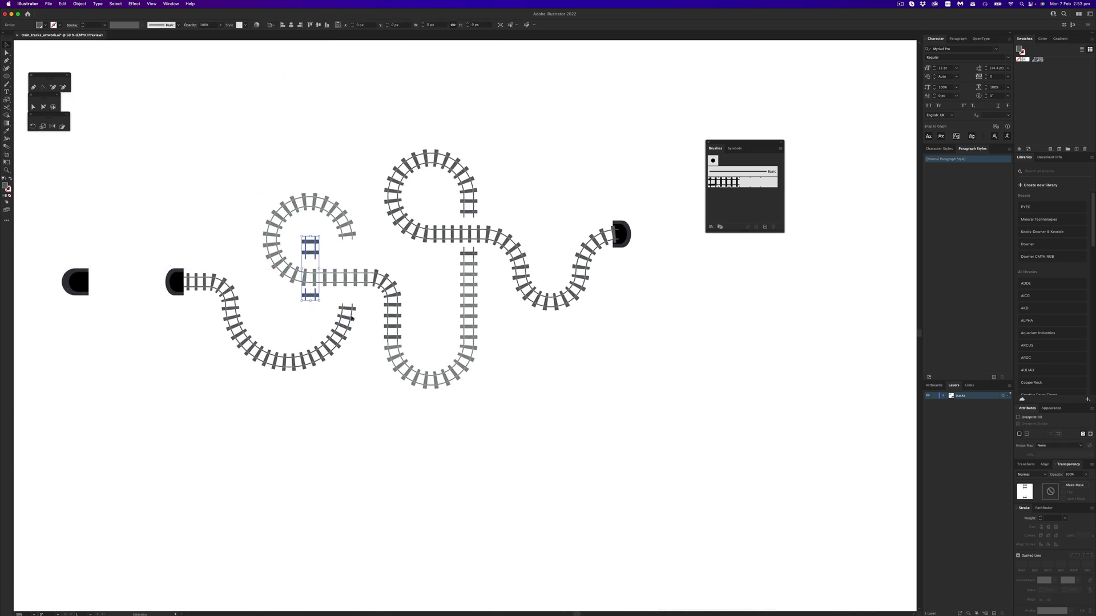
{"action": "left_click_drag", "start_coordinate": [386, 291], "coordinate": [369, 269]}
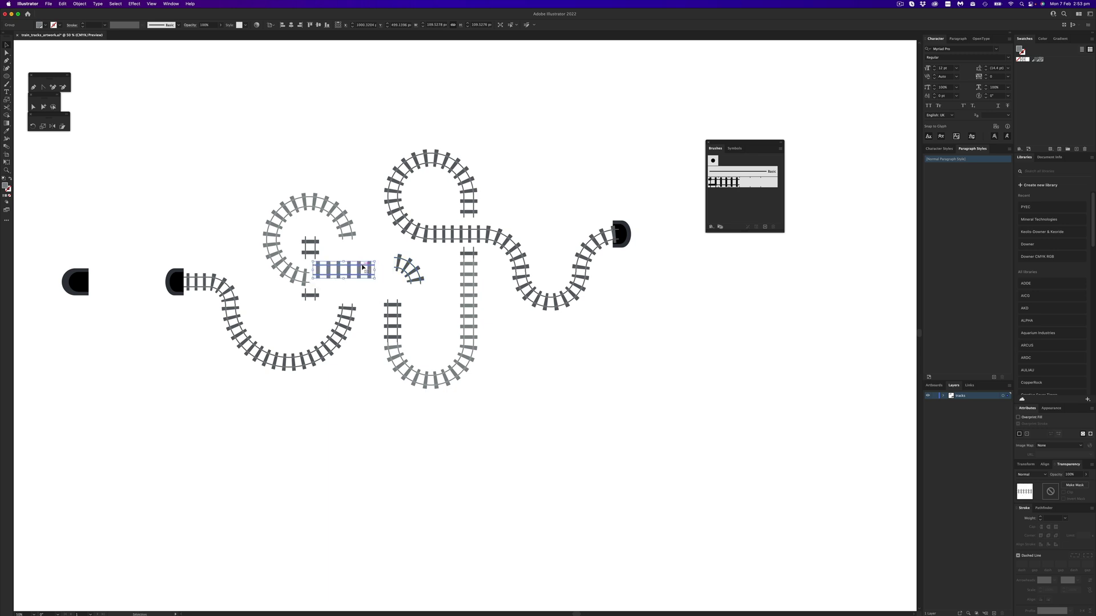
{"action": "left_click_drag", "start_coordinate": [392, 320], "coordinate": [410, 317]}
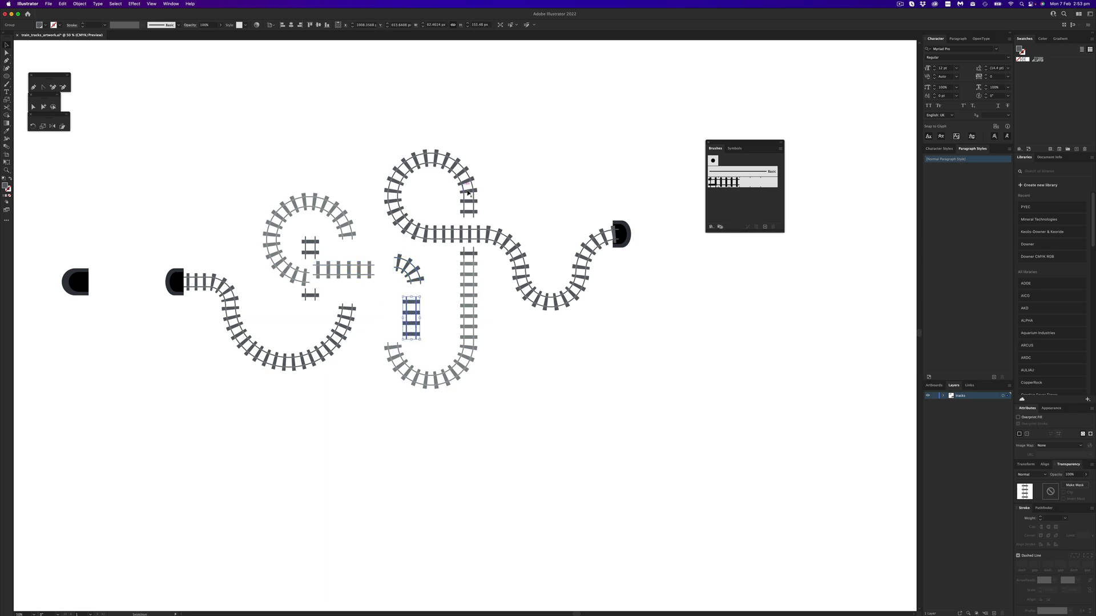
{"action": "left_click", "coordinate": [504, 333]}
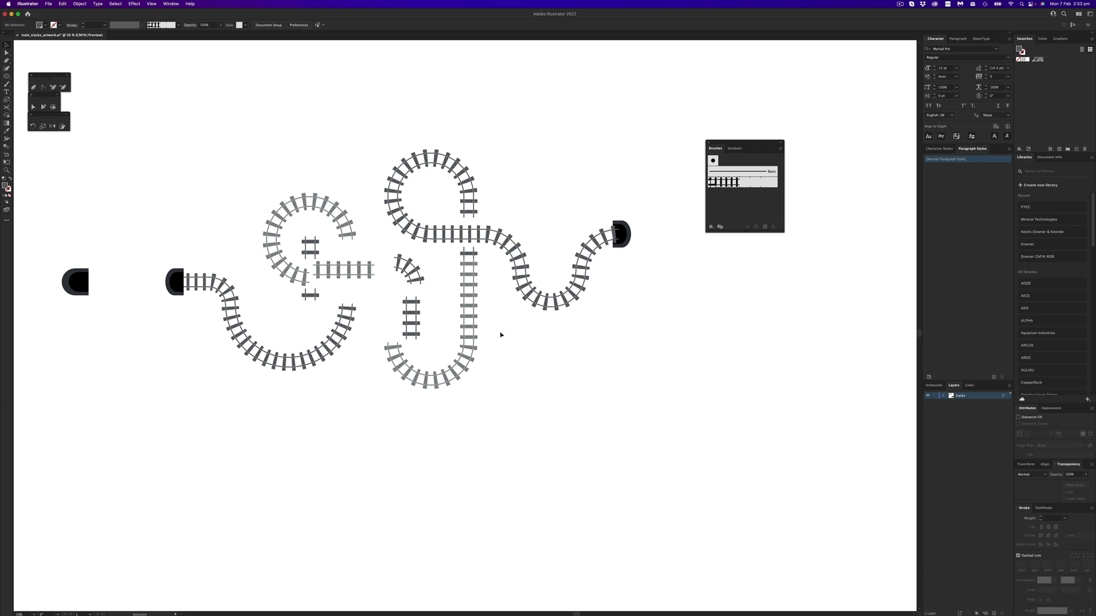
Add the text TRACKS in the empty area below the sample tracks and enlarge it to 302 pt
{"action": "scroll", "coordinate": [603, 460], "scroll_direction": "down", "scroll_amount": 15}
{"action": "scroll", "coordinate": [602, 459], "scroll_direction": "right", "scroll_amount": 5}
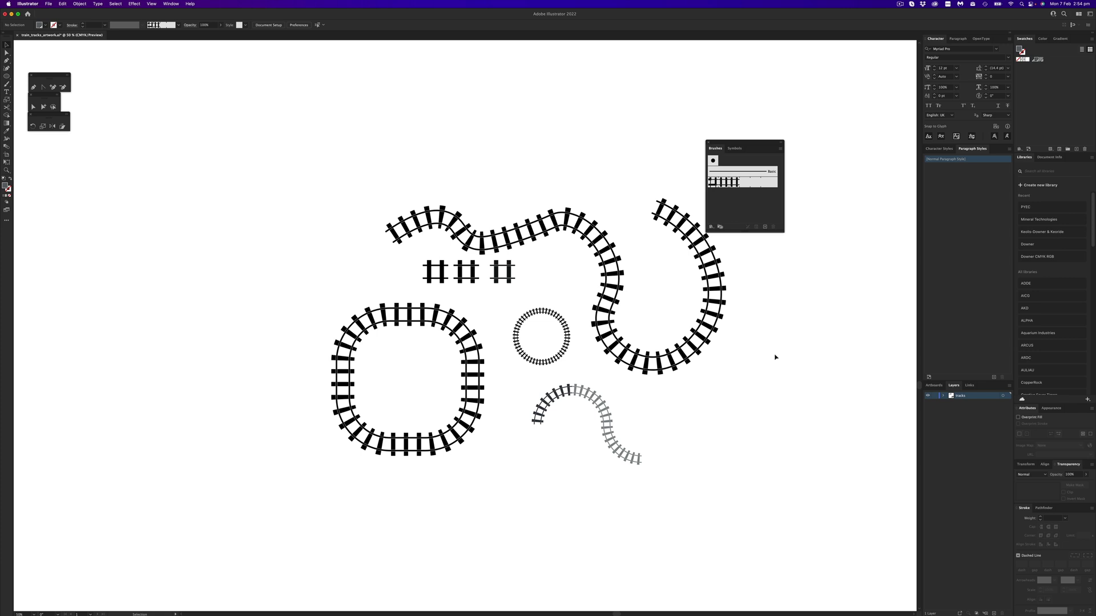
{"action": "left_click_drag", "start_coordinate": [650, 322], "coordinate": [557, 291]}
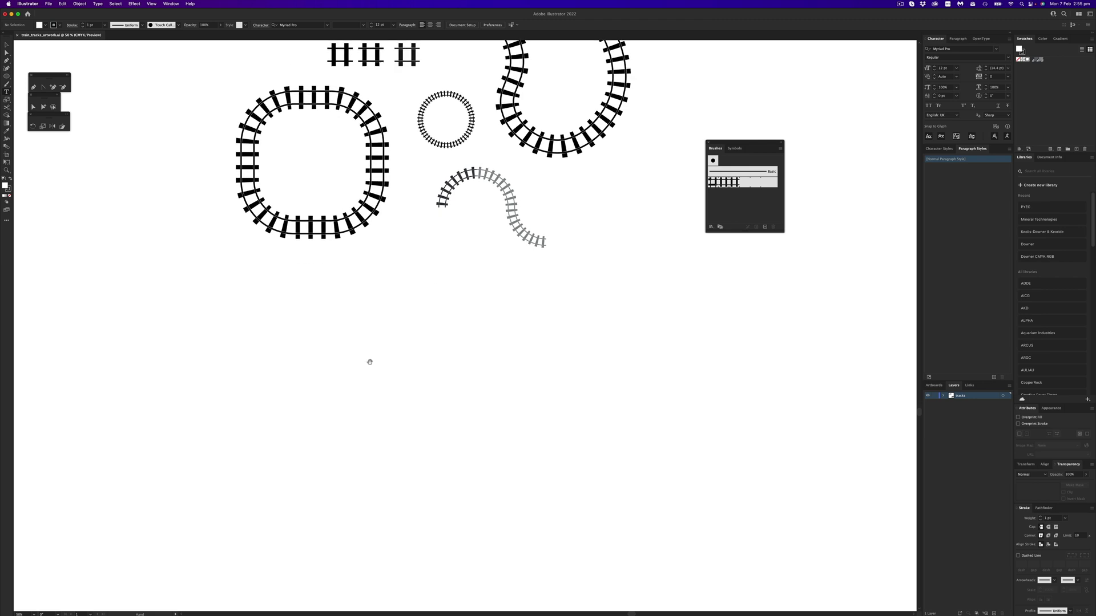
{"action": "left_click", "coordinate": [343, 384]}
{"action": "type", "text": "TRAC"}
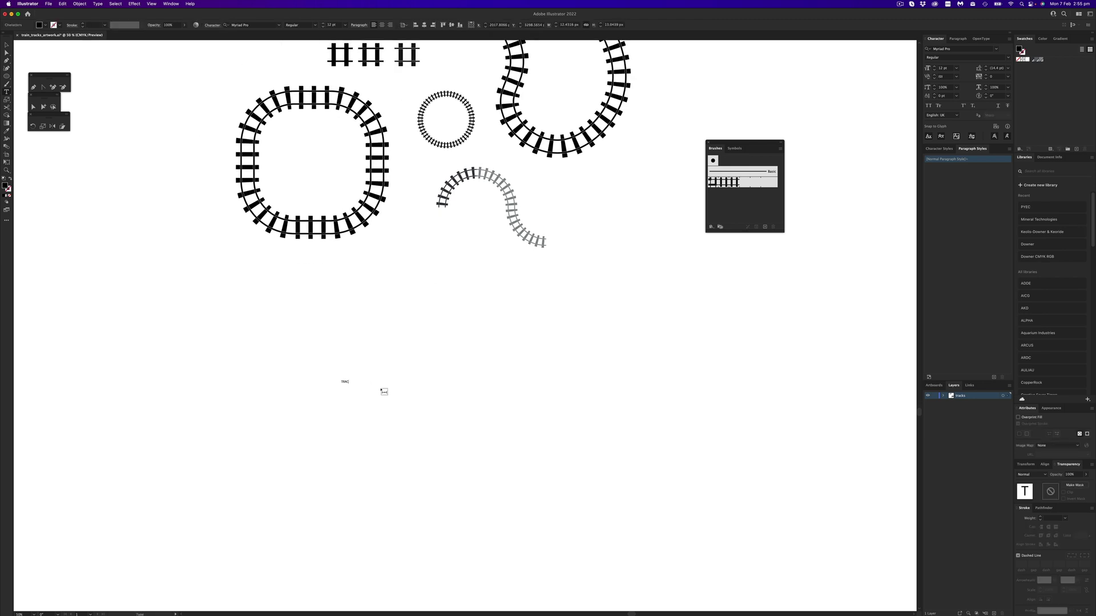
{"action": "type", "text": "KS"}
{"action": "key", "text": "super+a"}
{"action": "key", "text": "super+shift+period"}
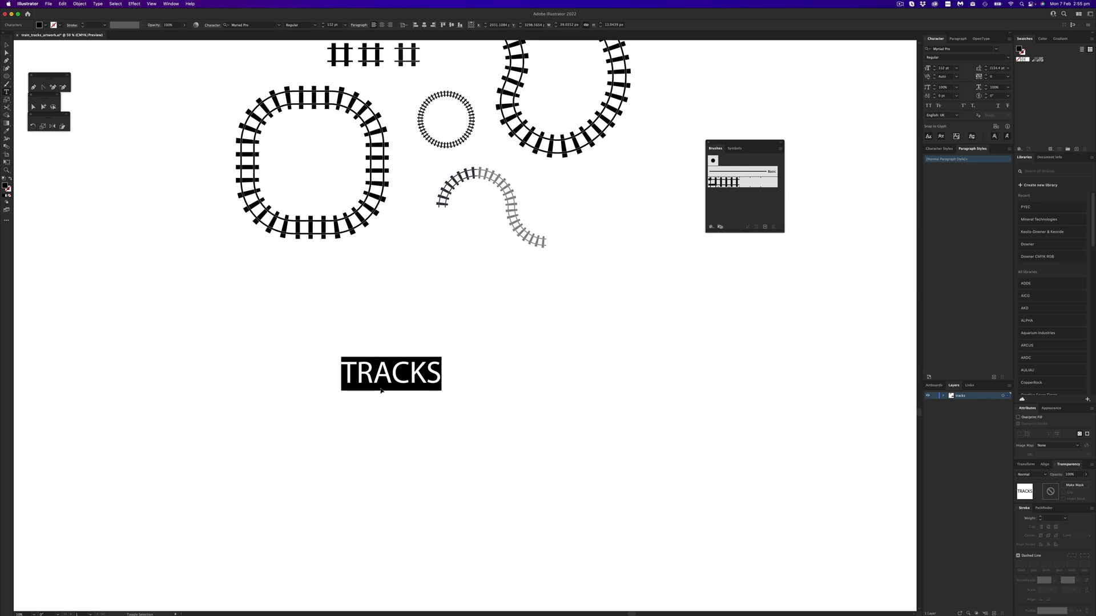
{"action": "key", "text": "super+shift+period"}
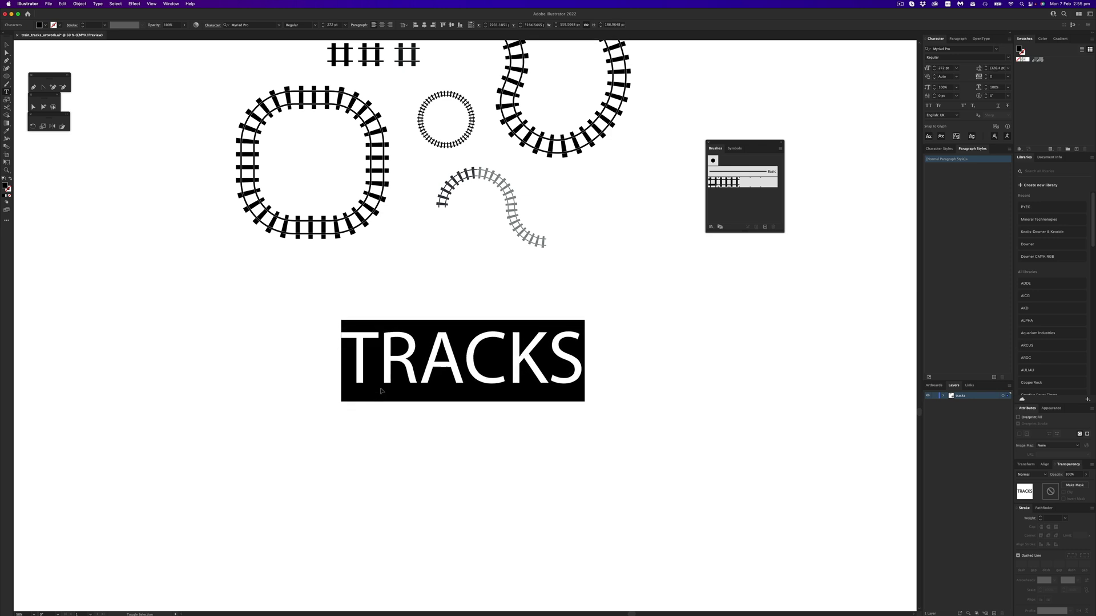
Set the TRACKS text's font to Niveau Grotesk Black and convert the text to outlines
{"action": "left_click", "coordinate": [248, 25]}
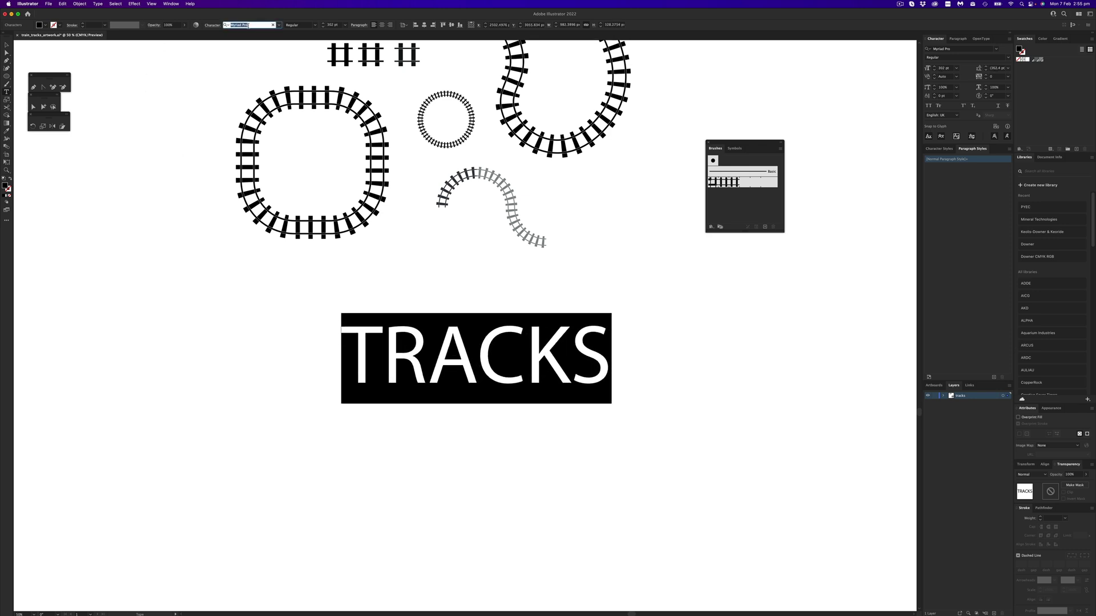
{"action": "type", "text": "niv"}
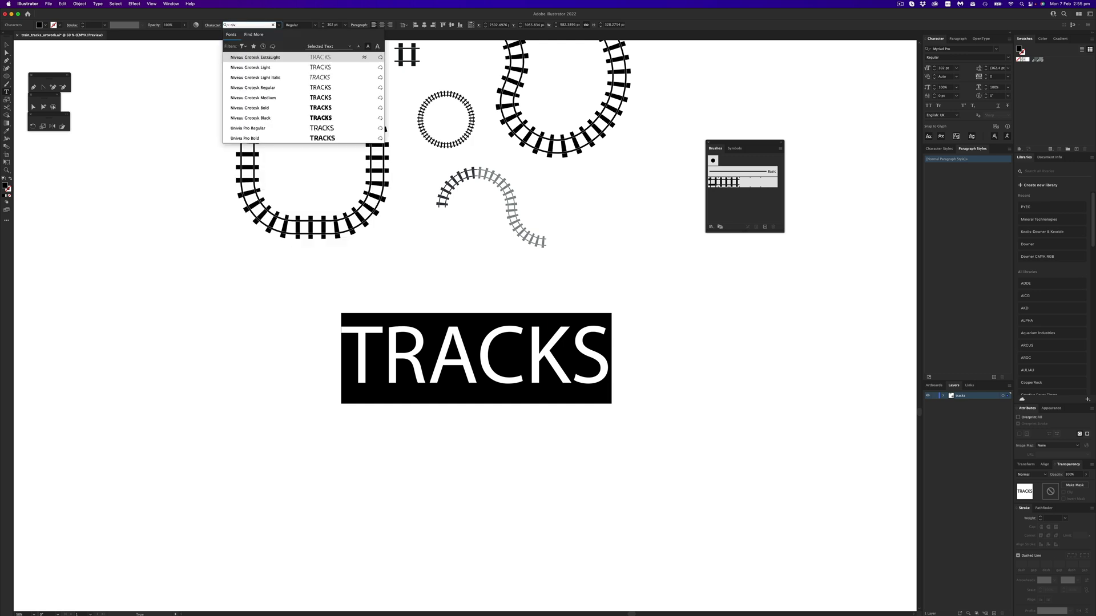
{"action": "key", "text": "Down"}
{"action": "key", "text": "Down"}
{"action": "key", "text": "Down"}
{"action": "key", "text": "Down"}
{"action": "key", "text": "Down"}
{"action": "key", "text": "Down"}
{"action": "key", "text": "Return"}
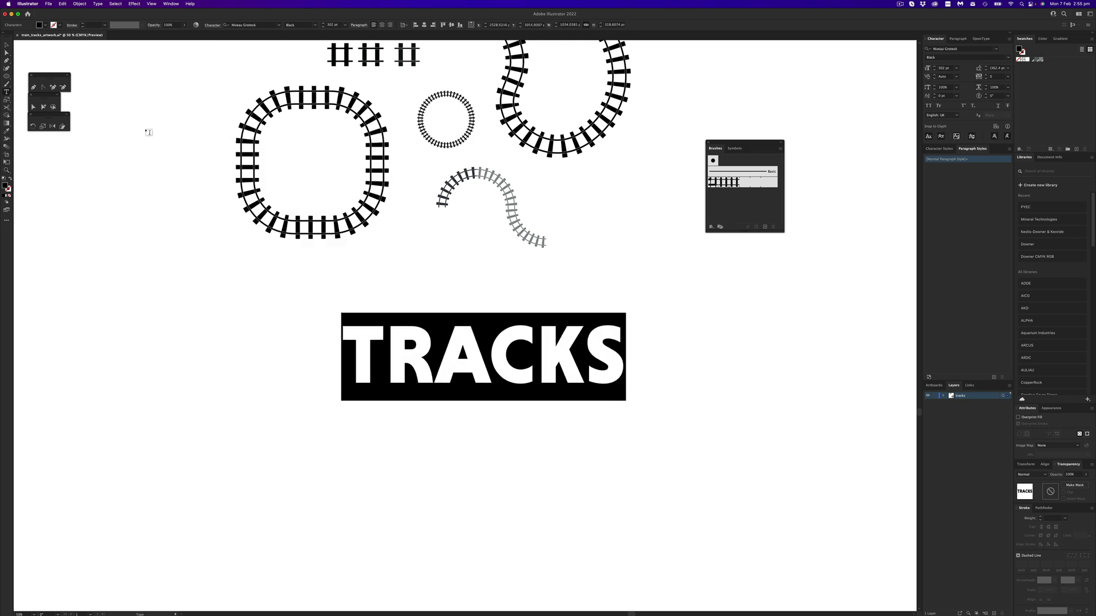
{"action": "key", "text": "Escape"}
{"action": "key", "text": "super+shift+o"}
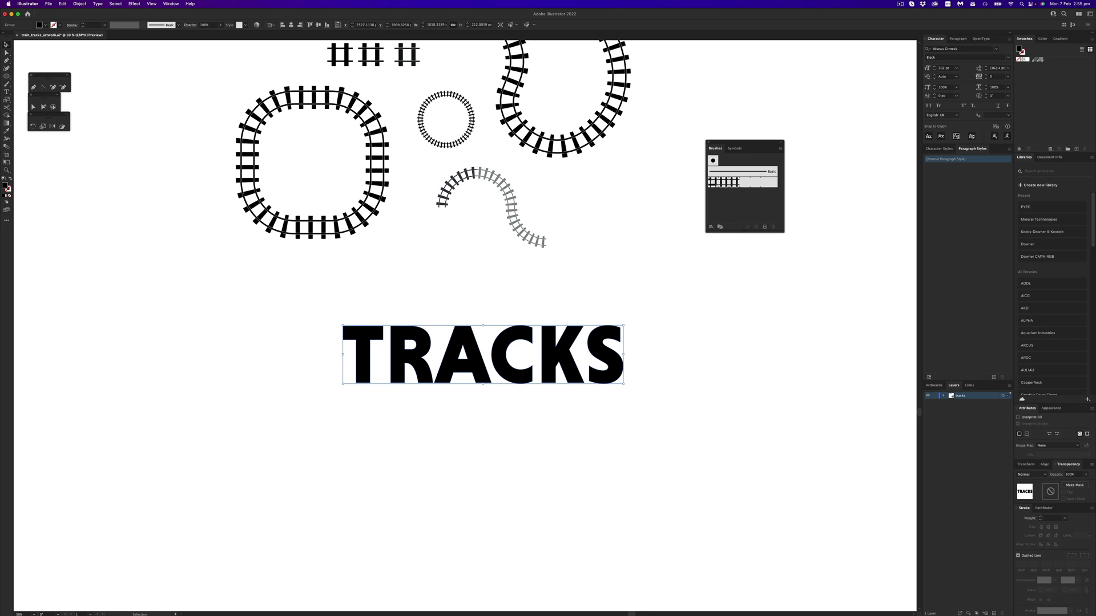
Apply the train track pattern brush to the outlined TRACKS letters, with no fill and a stroke weight of 0.25 pt
{"action": "left_click", "coordinate": [723, 182]}
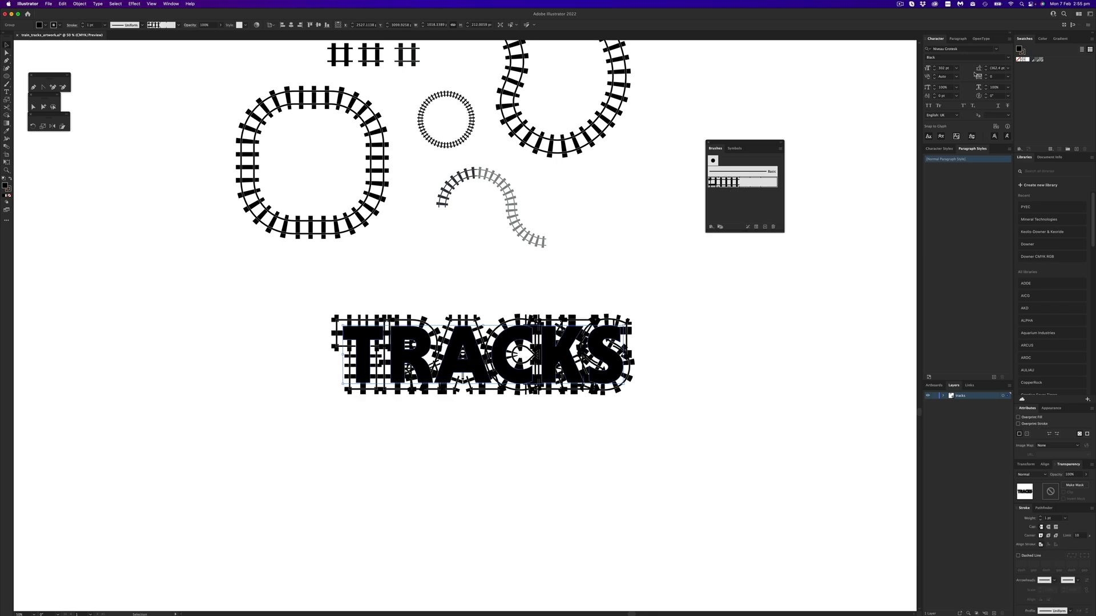
{"action": "left_click", "coordinate": [1018, 59]}
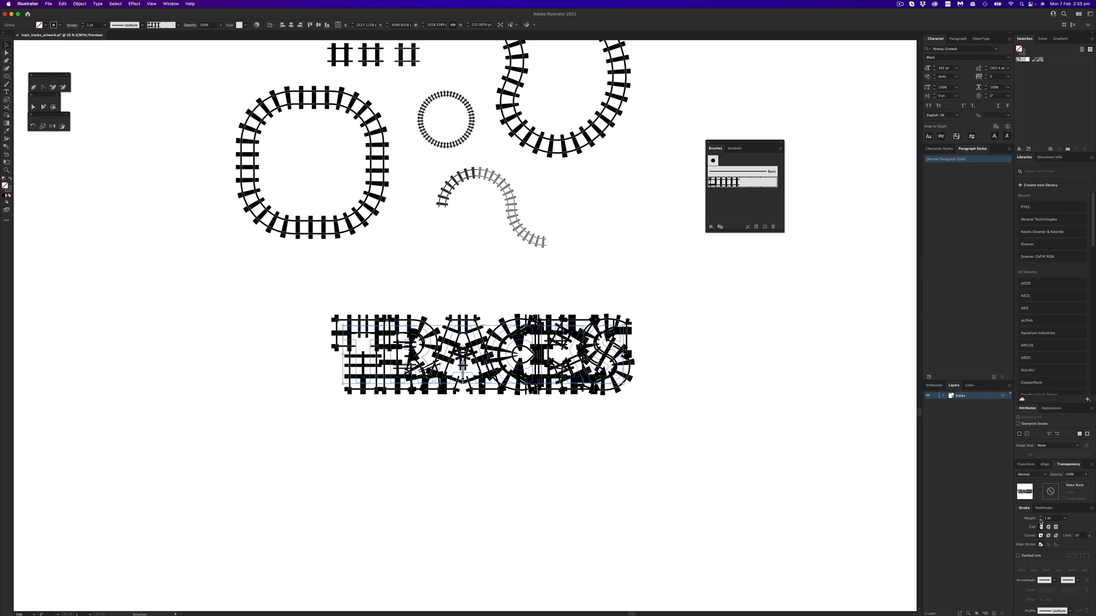
{"action": "left_click", "coordinate": [1040, 521]}
{"action": "left_click", "coordinate": [1040, 521]}
{"action": "left_click", "coordinate": [1040, 521]}
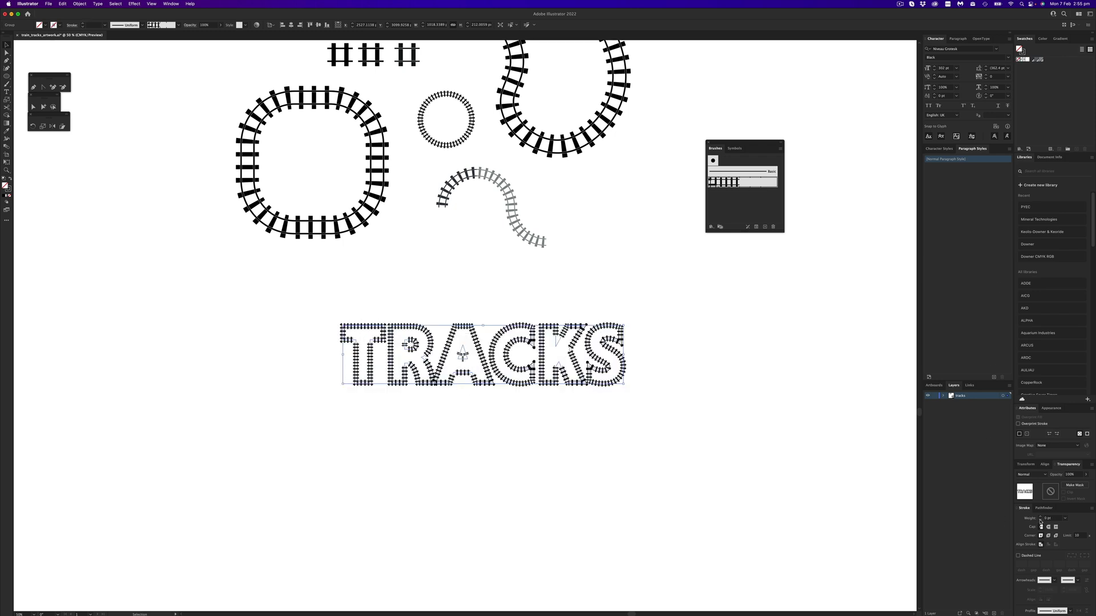
{"action": "left_click", "coordinate": [1041, 517]}
Deselect the TRACKS lettering and examine up close how the track brush follows the letters' curves and corners
{"action": "left_click", "coordinate": [649, 449]}
{"action": "key", "text": "super+space"}
{"action": "left_click_drag", "start_coordinate": [296, 305], "coordinate": [485, 371]}
{"action": "left_click_drag", "start_coordinate": [560, 411], "coordinate": [83, 155]}
{"action": "left_click", "coordinate": [445, 308], "text": "alt+super"}
{"action": "left_click", "coordinate": [445, 307], "text": "alt+super"}
{"action": "left_click", "coordinate": [446, 307], "text": "alt+super"}
{"action": "left_click_drag", "start_coordinate": [599, 382], "coordinate": [265, 383]}
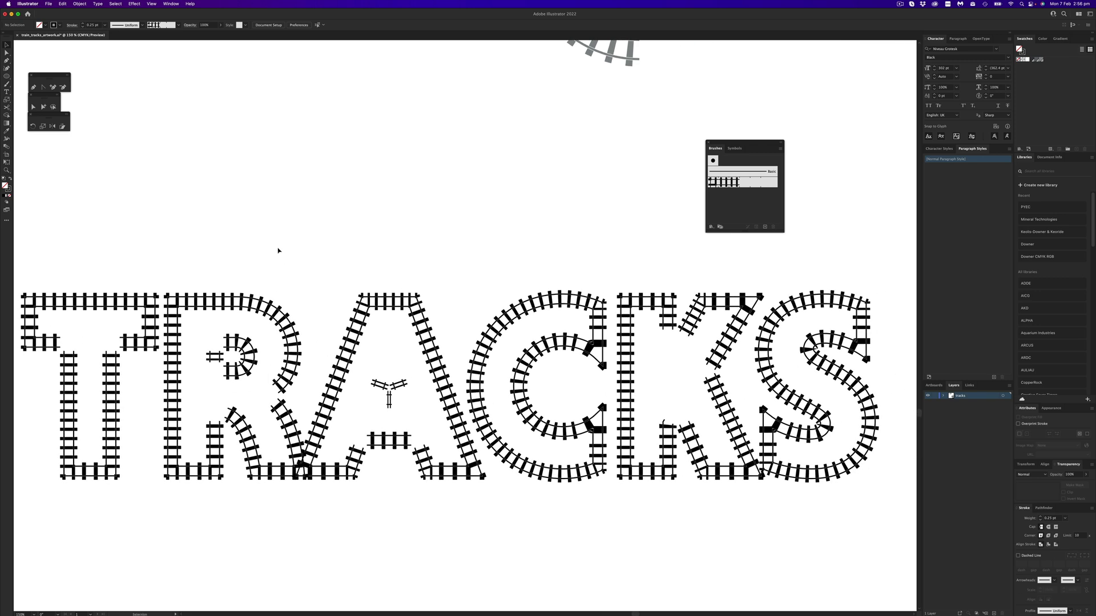